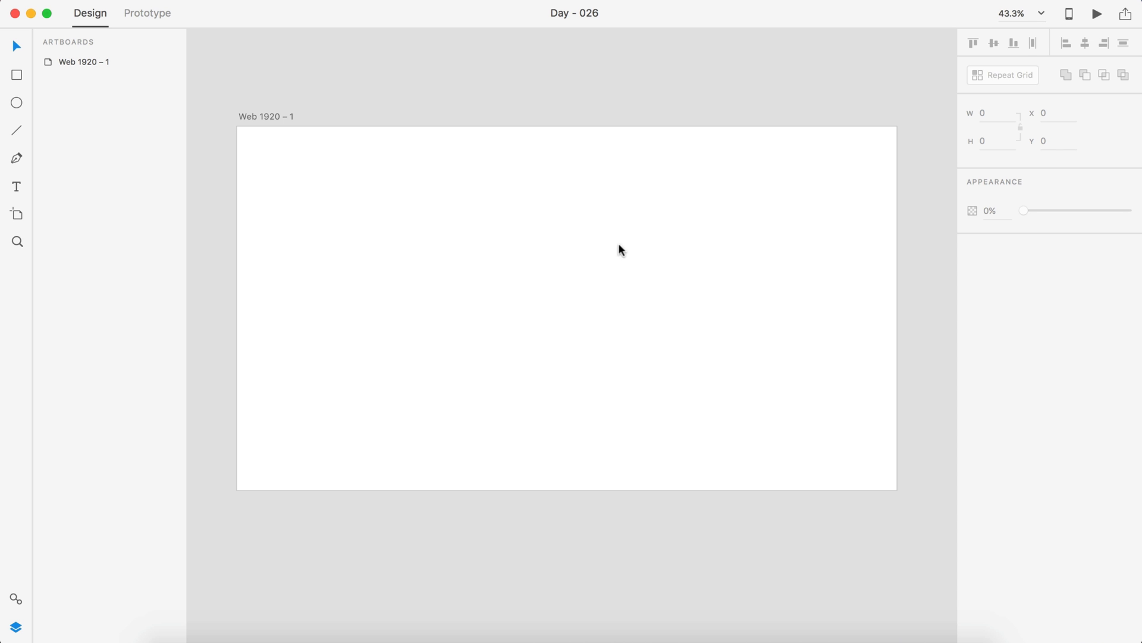
Fill the Web 1920 – 1 artboard with the lime green preset swatch.
{"action": "left_click", "coordinate": [631, 296]}
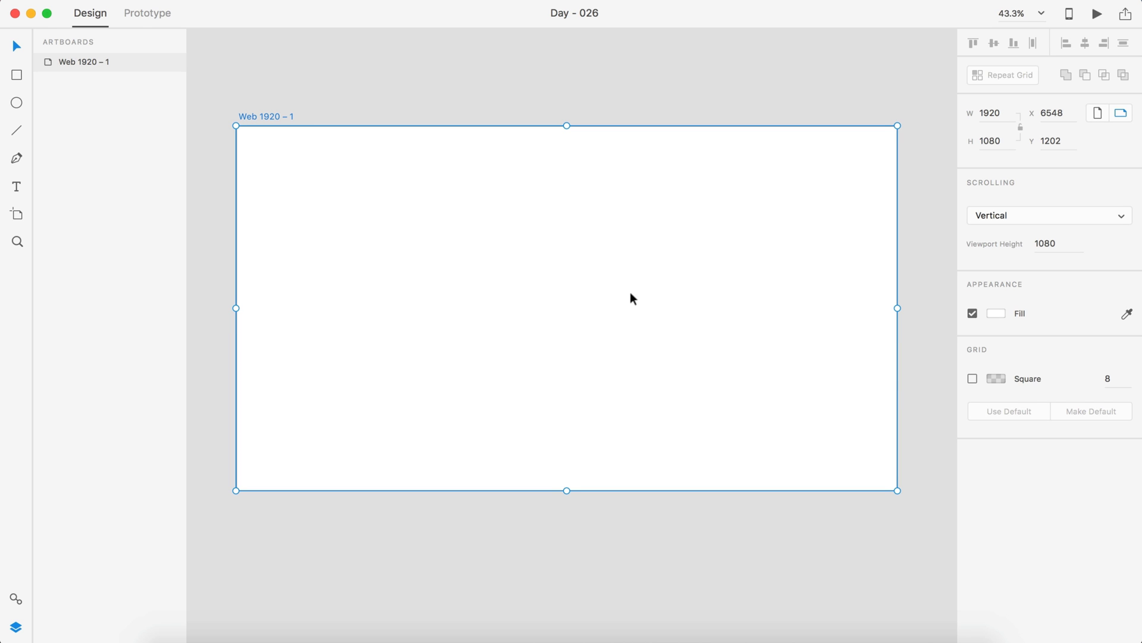
{"action": "left_click", "coordinate": [995, 313]}
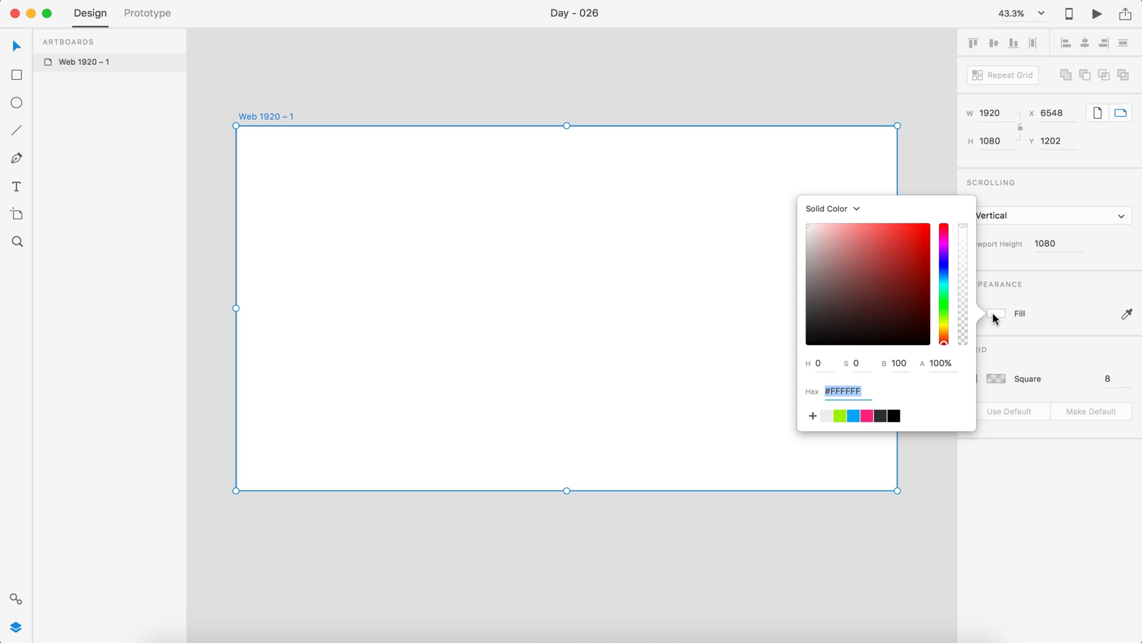
{"action": "left_click", "coordinate": [840, 415]}
{"action": "left_click", "coordinate": [777, 570]}
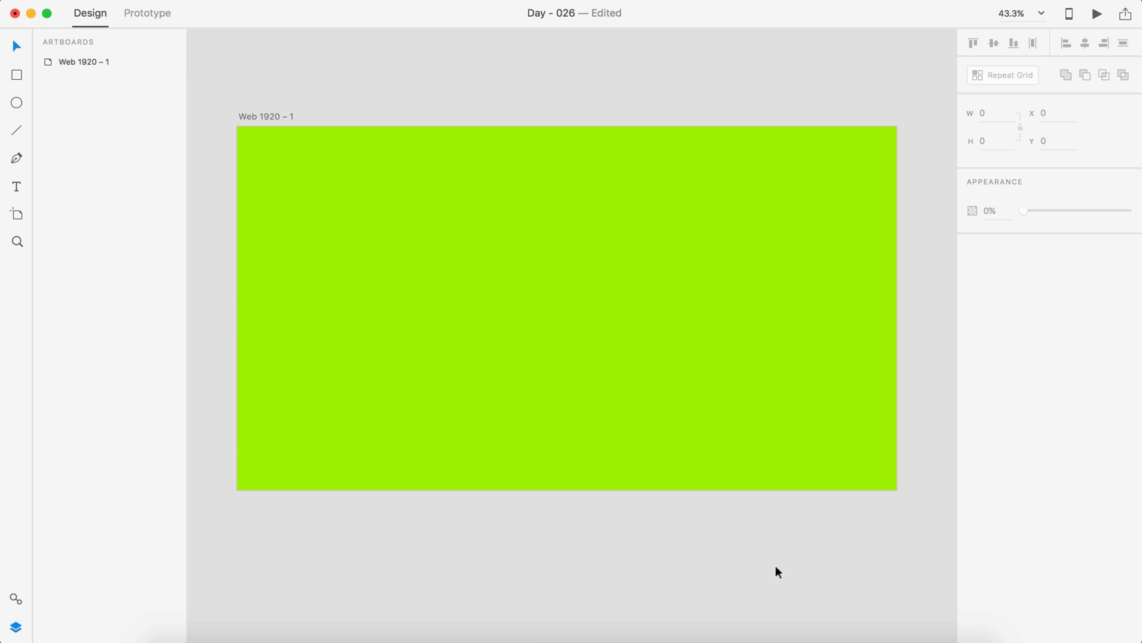
{"action": "scroll", "coordinate": [696, 557], "scroll_direction": "down", "scroll_amount": 2}
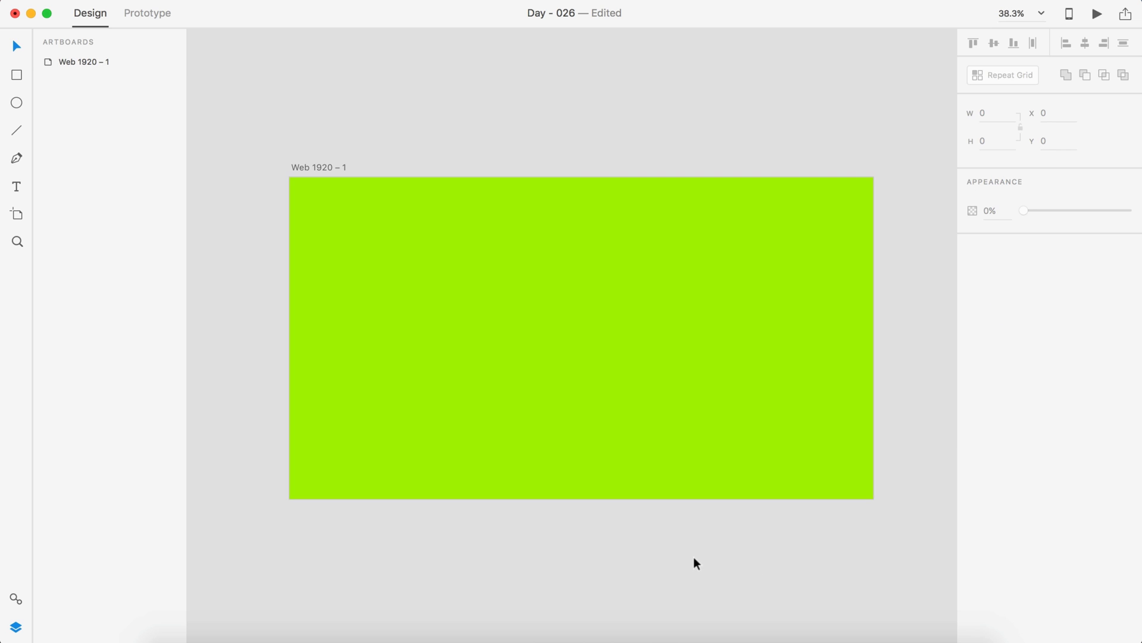
{"action": "scroll", "coordinate": [697, 557], "scroll_direction": "down", "scroll_amount": 1}
{"action": "scroll", "coordinate": [696, 557], "scroll_direction": "up", "scroll_amount": 1}
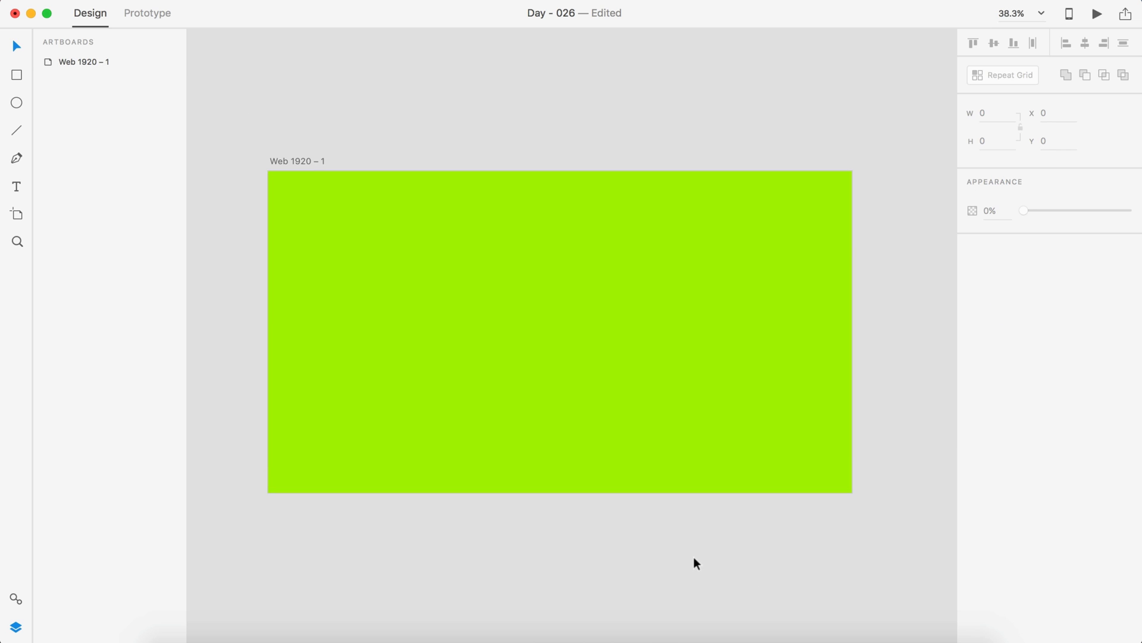
Draw a white rectangle card on the artboard, stretched taller and centred.
{"action": "left_click", "coordinate": [17, 75]}
{"action": "mouse_move", "coordinate": [463, 238]}
{"action": "left_mouse_down"}
{"action": "mouse_move", "coordinate": [614, 407]}
{"action": "mouse_move", "coordinate": [701, 449]}
{"action": "mouse_move", "coordinate": [693, 467]}
{"action": "left_mouse_up"}
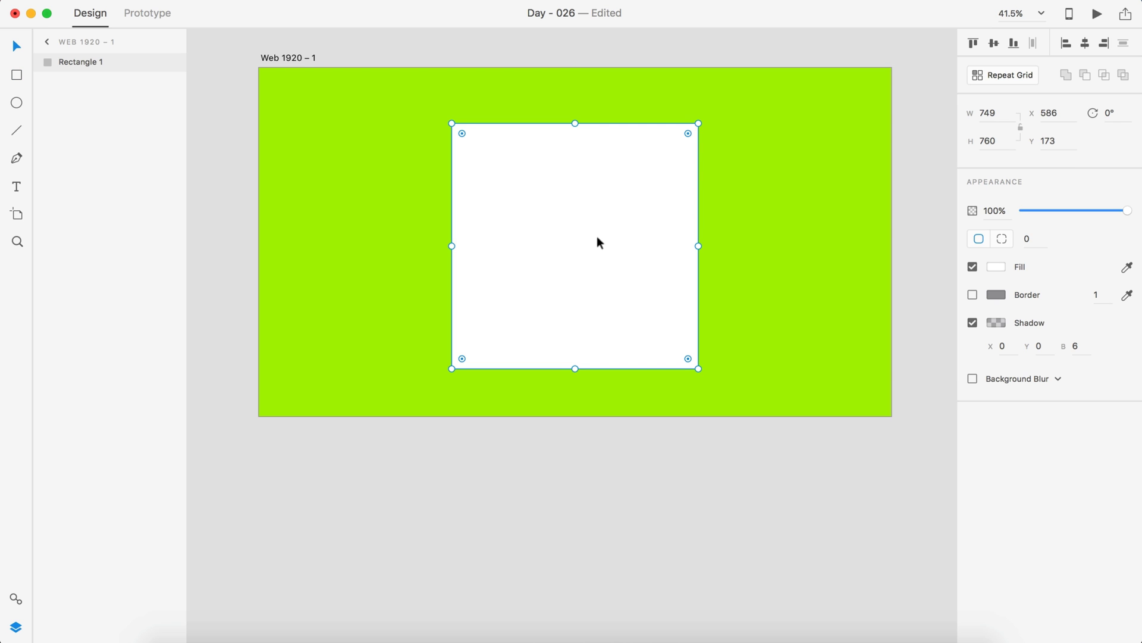
{"action": "left_click_drag", "start_coordinate": [597, 236], "coordinate": [597, 229]}
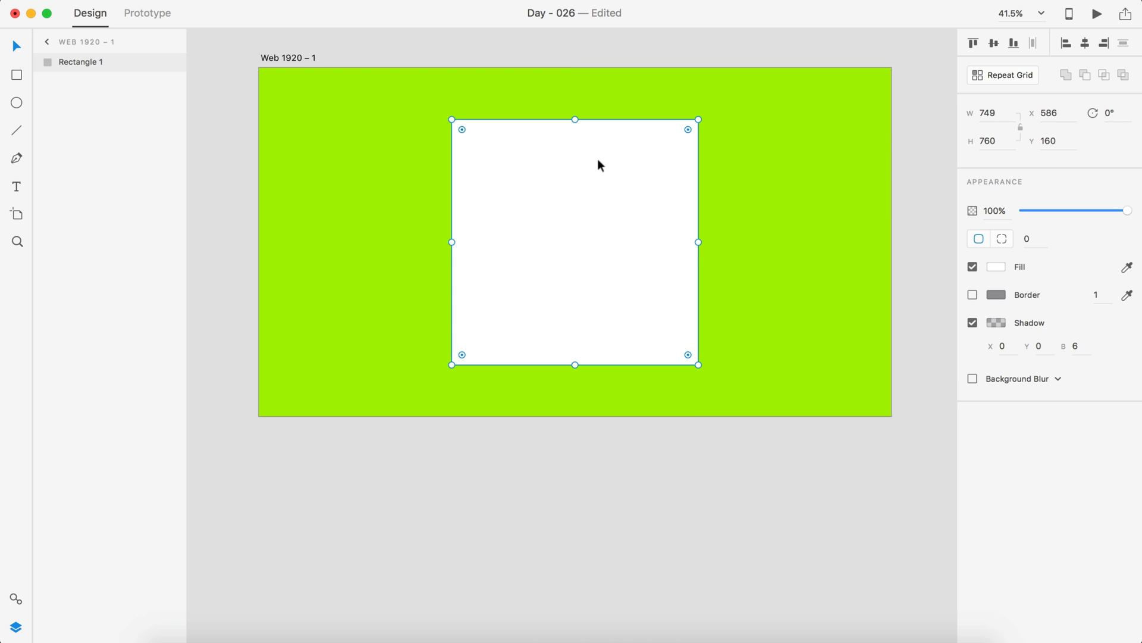
Give the card a soft drop shadow, setting the blur to 20 and then 50.
{"action": "left_click", "coordinate": [1075, 347]}
{"action": "type", "text": "20"}
{"action": "key", "text": "Escape"}
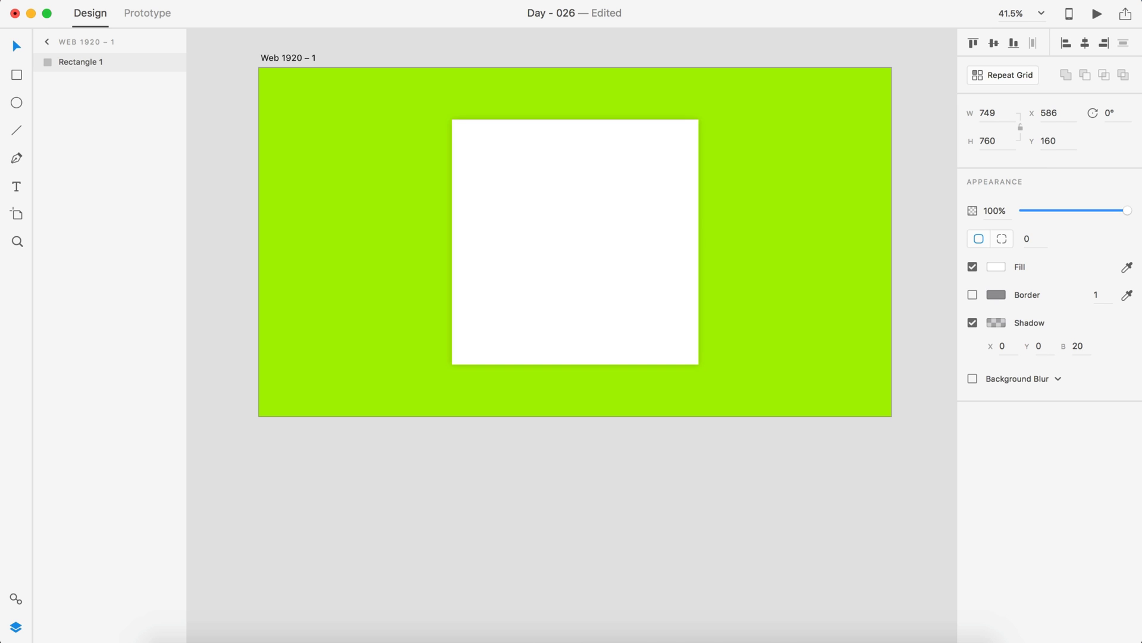
{"action": "left_click", "coordinate": [1078, 346]}
{"action": "type", "text": "50"}
{"action": "key", "text": "Escape"}
{"action": "left_click", "coordinate": [646, 525]}
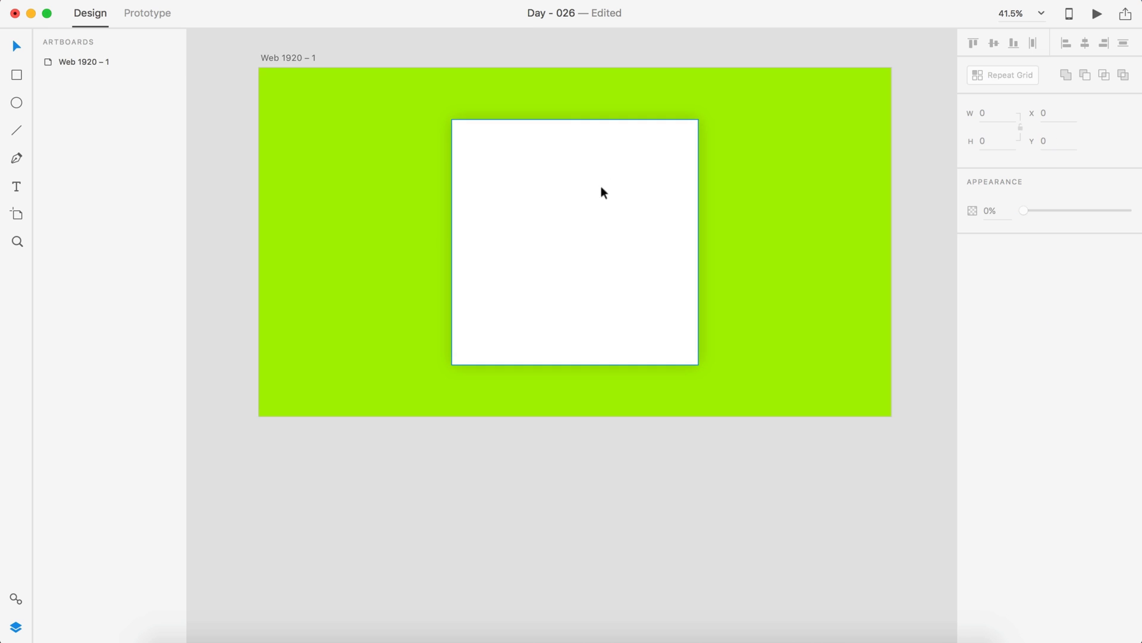
{"action": "scroll", "coordinate": [640, 305], "scroll_direction": "up", "scroll_amount": 5}
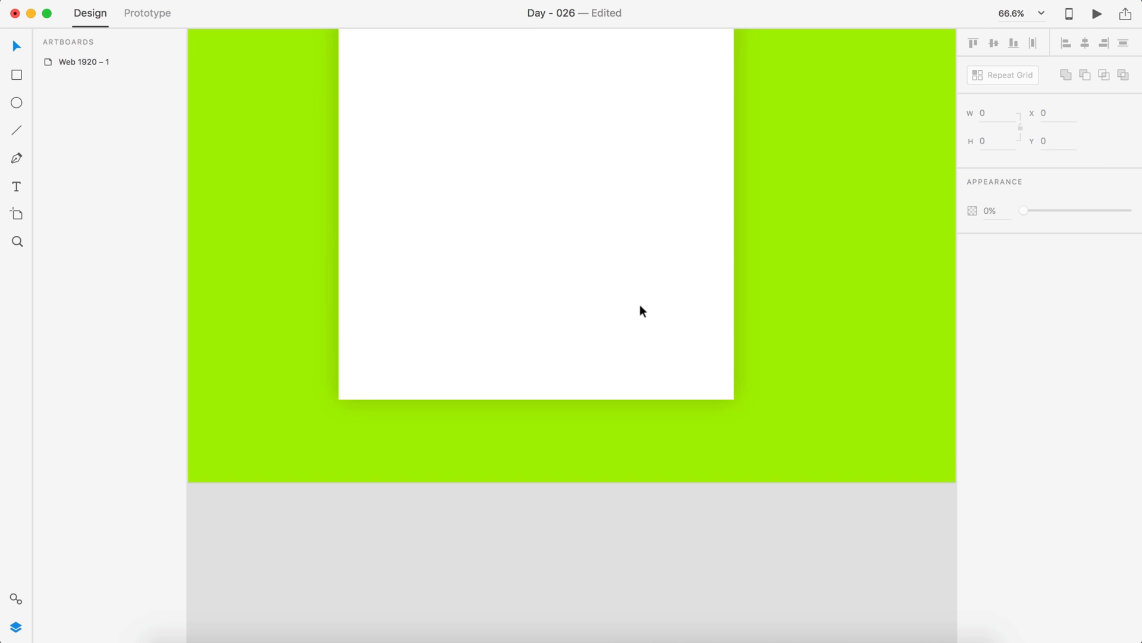
{"action": "scroll", "coordinate": [640, 304], "scroll_direction": "up", "scroll_amount": 3}
{"action": "scroll", "coordinate": [641, 305], "scroll_direction": "left", "scroll_amount": 2}
Add the text 'Newsletter' on the card at font size 80.
{"action": "key", "text": "t"}
{"action": "left_click", "coordinate": [553, 213]}
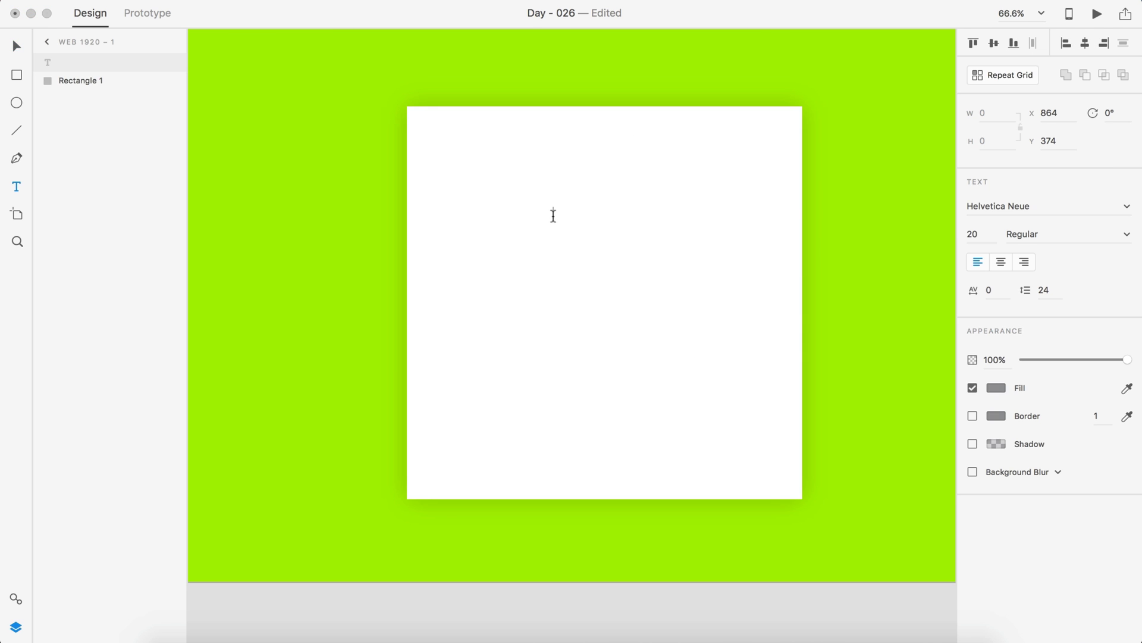
{"action": "type", "text": "Newsletter"}
{"action": "key", "text": "super+a"}
{"action": "left_click", "coordinate": [976, 234]}
{"action": "type", "text": "80"}
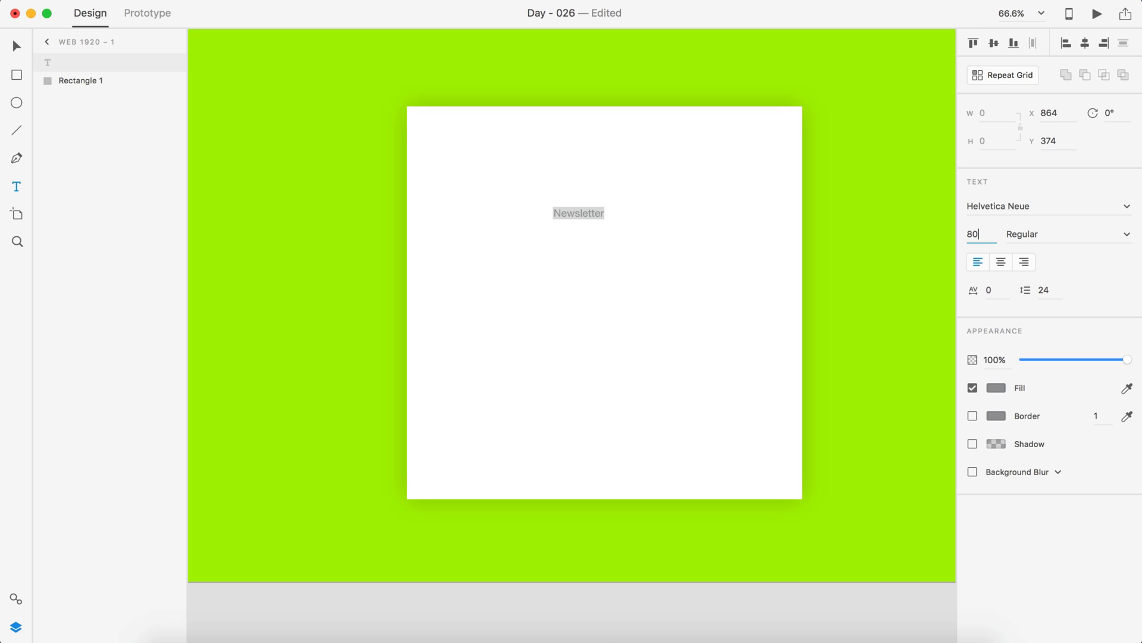
{"action": "key", "text": "Return"}
Switch the Newsletter text to Viktor Script and centre it horizontally on the card.
{"action": "left_click", "coordinate": [17, 46]}
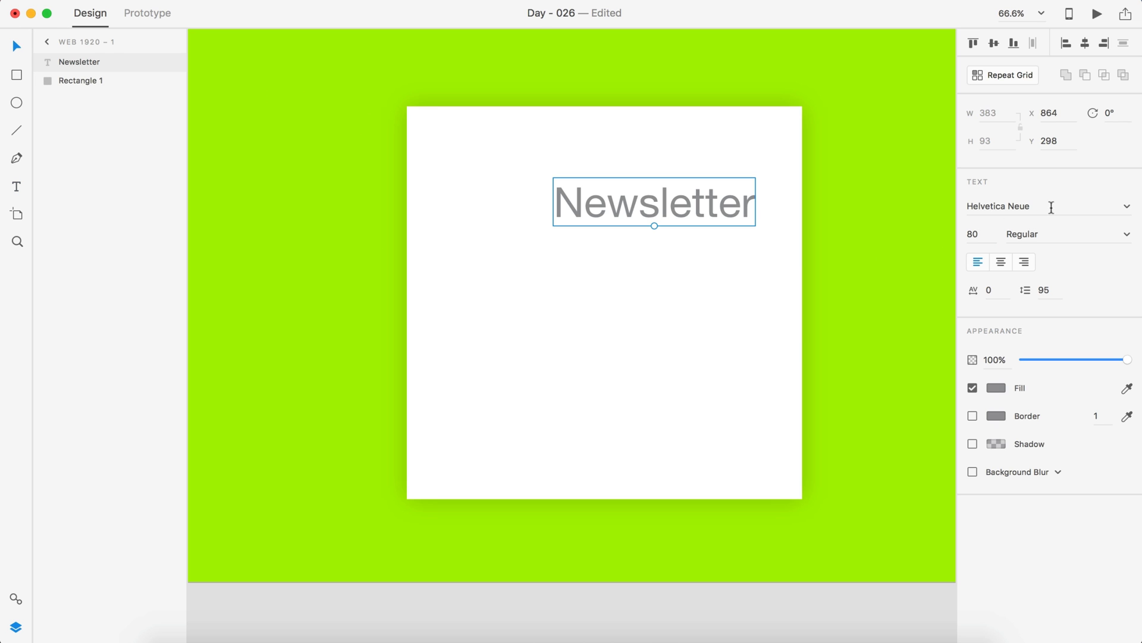
{"action": "left_click", "coordinate": [1095, 203]}
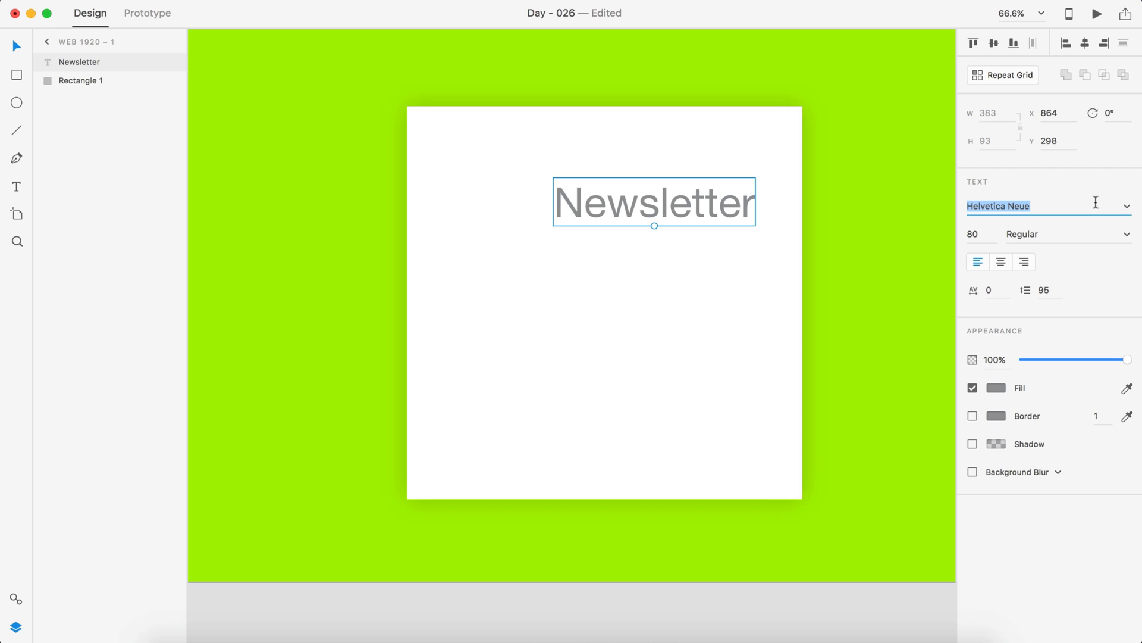
{"action": "type", "text": "Viktor Script"}
{"action": "key", "text": "Return"}
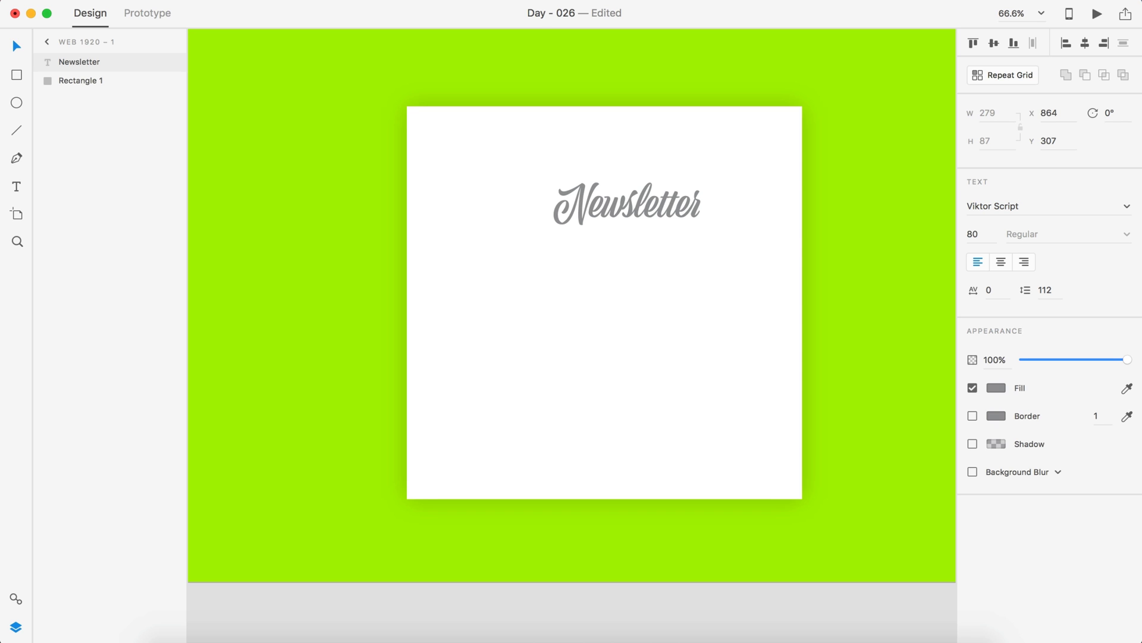
{"action": "left_click", "coordinate": [644, 221]}
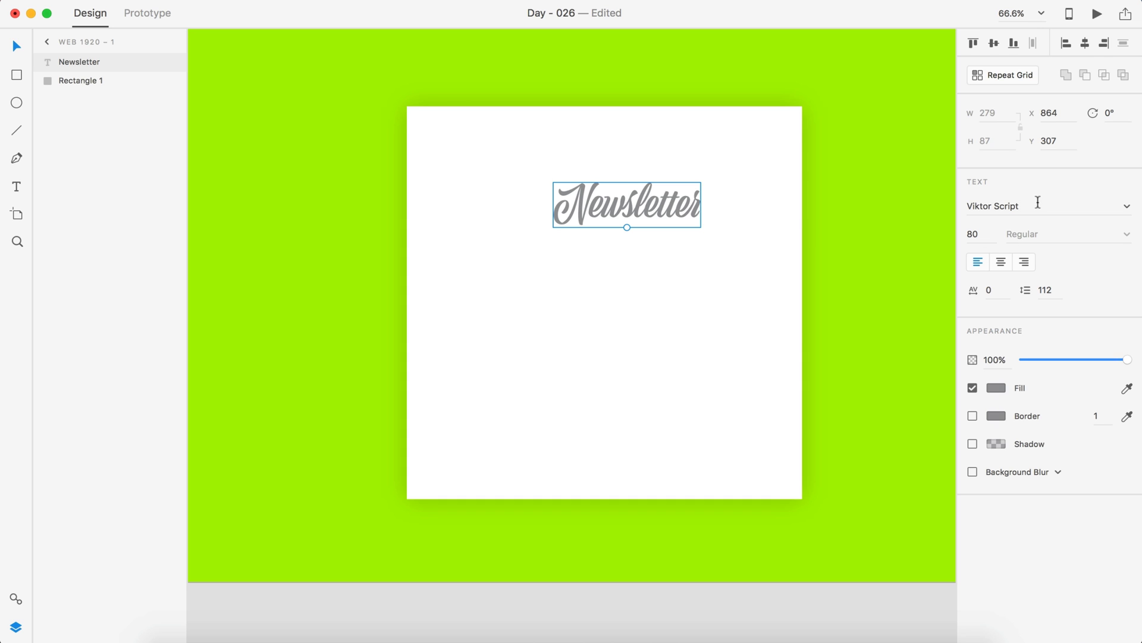
{"action": "left_click_drag", "start_coordinate": [623, 199], "coordinate": [602, 181]}
Enlarge the heading to size 90, re-centre it, and colour it pink.
{"action": "left_click", "coordinate": [973, 236]}
{"action": "type", "text": "90"}
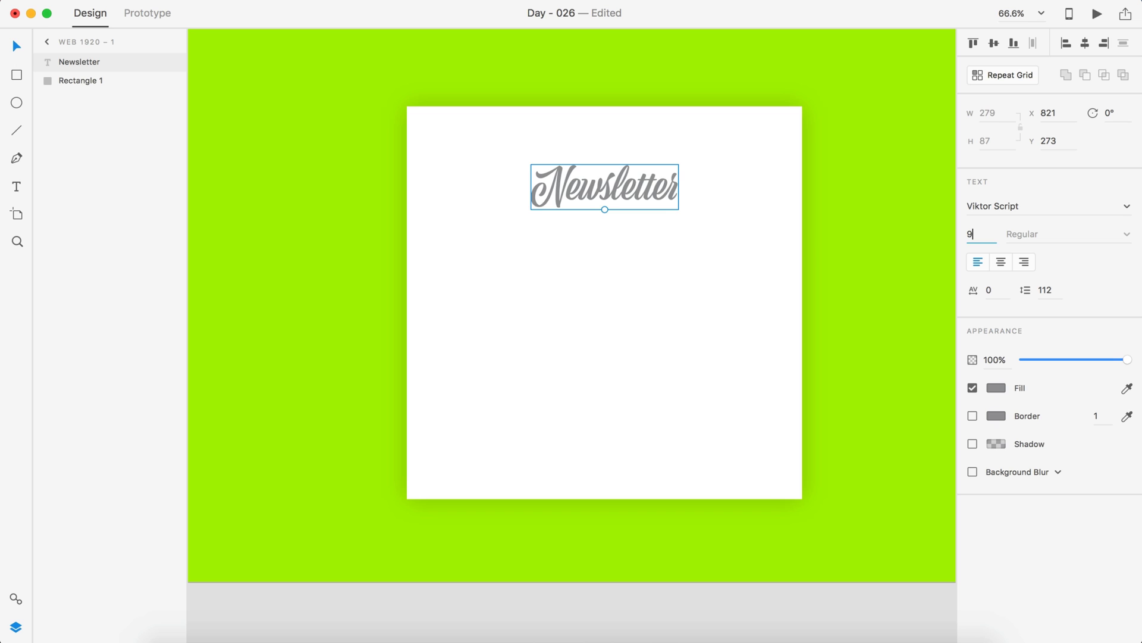
{"action": "key", "text": "Return"}
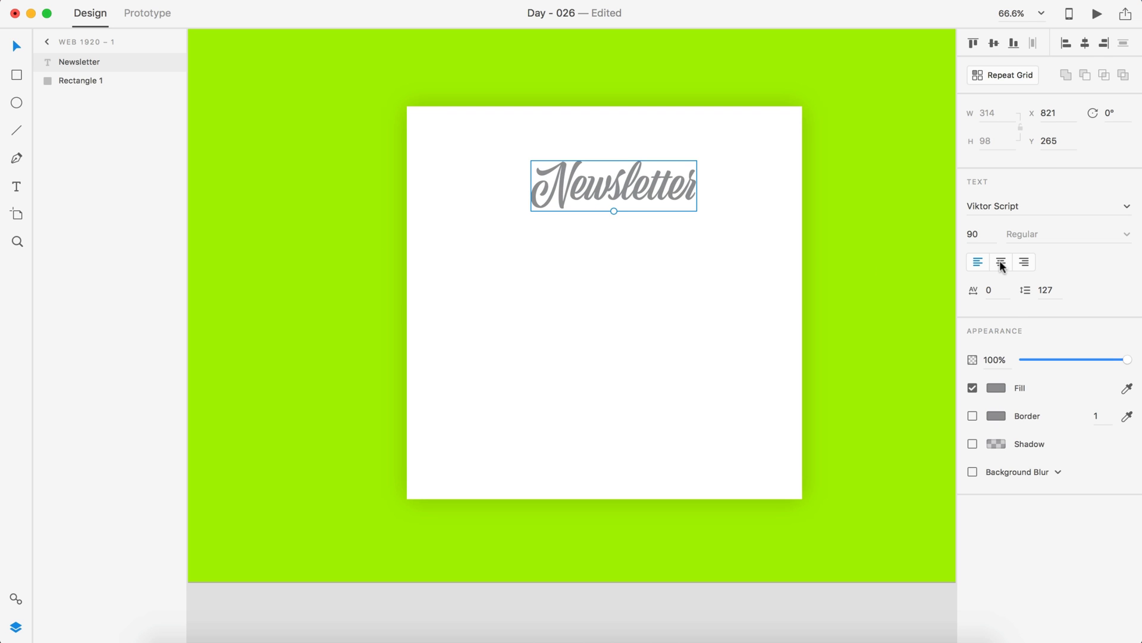
{"action": "left_click_drag", "start_coordinate": [622, 176], "coordinate": [613, 173]}
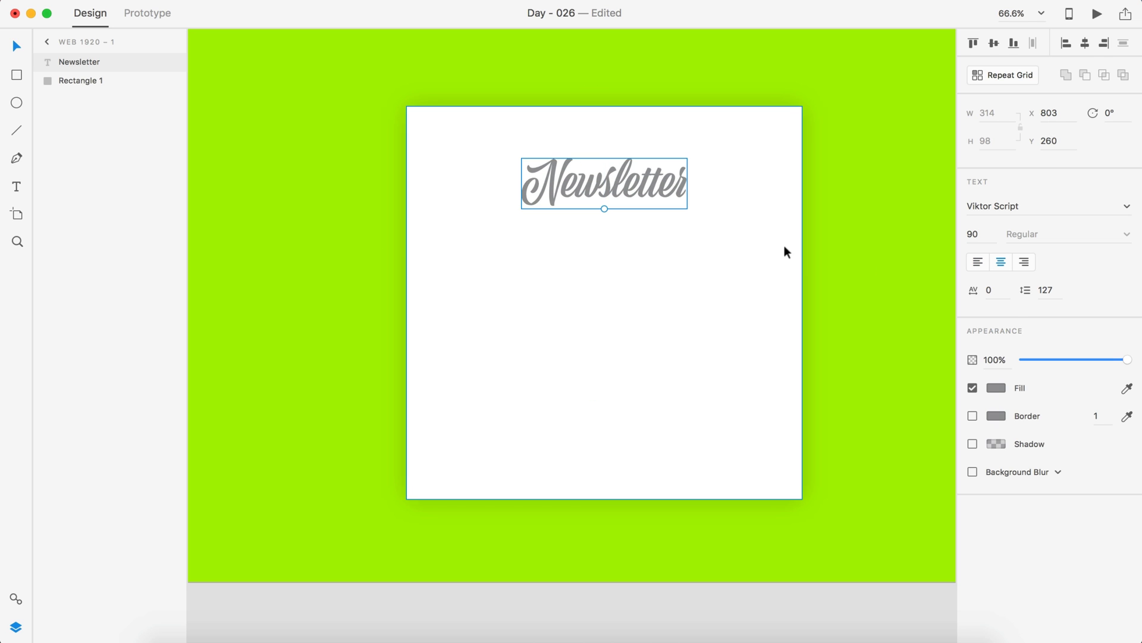
{"action": "left_click", "coordinate": [992, 391]}
{"action": "left_click", "coordinate": [867, 481]}
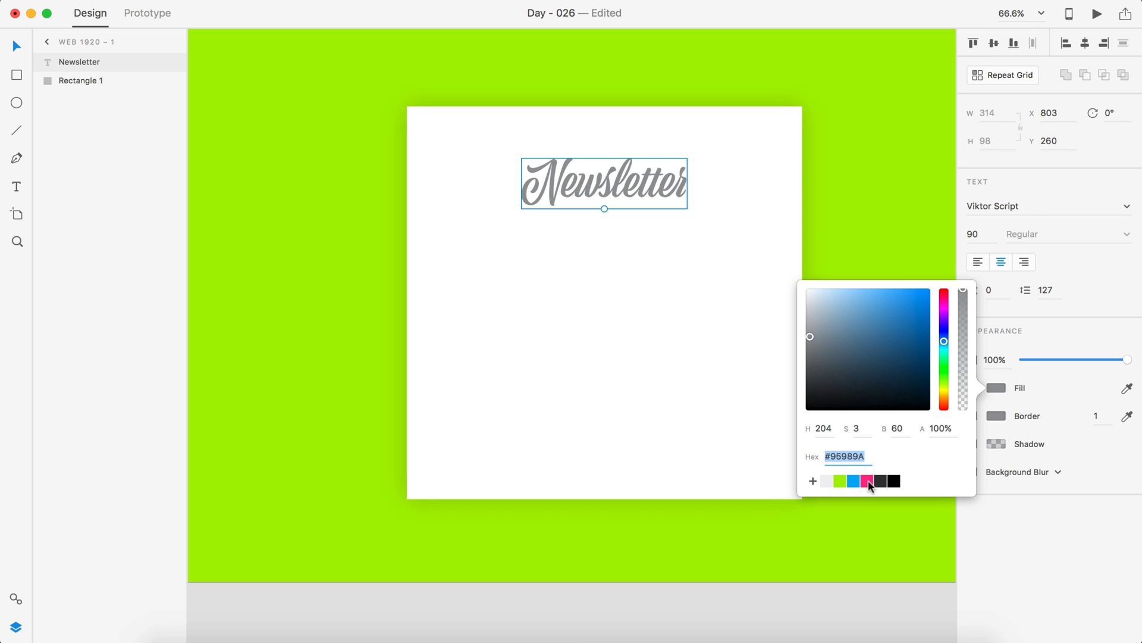
{"action": "left_click", "coordinate": [526, 292]}
Type 'Subscribe to our weekly newsletter and never miss an update.' below the heading, centre-aligned.
{"action": "key", "text": "t"}
{"action": "left_click", "coordinate": [522, 319]}
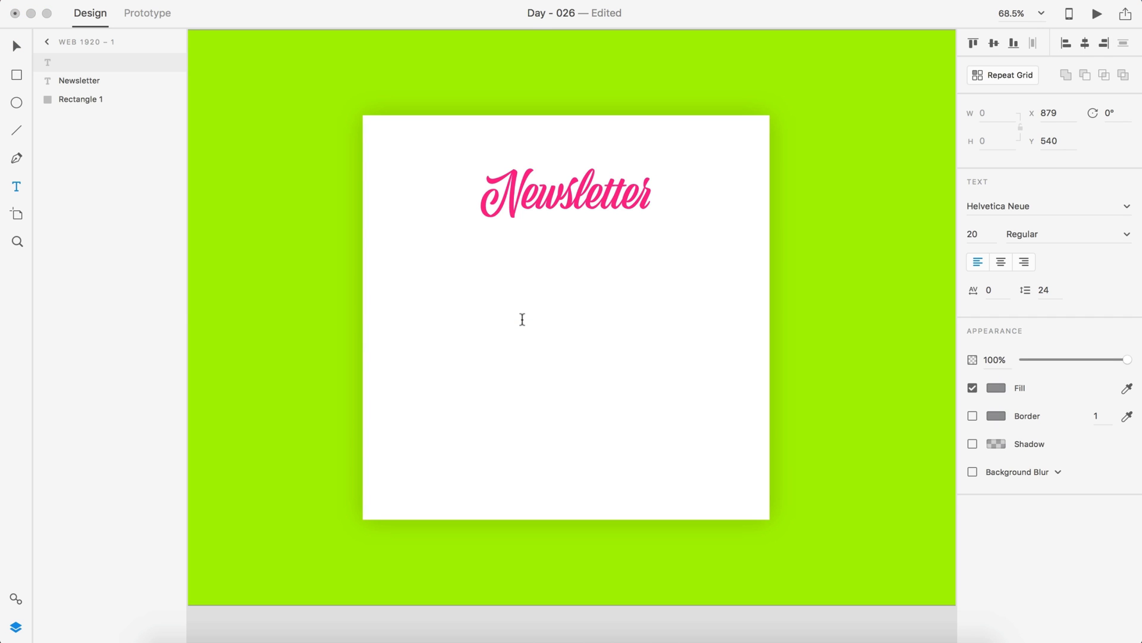
{"action": "type", "text": "Subscribe to our weekly newsle"}
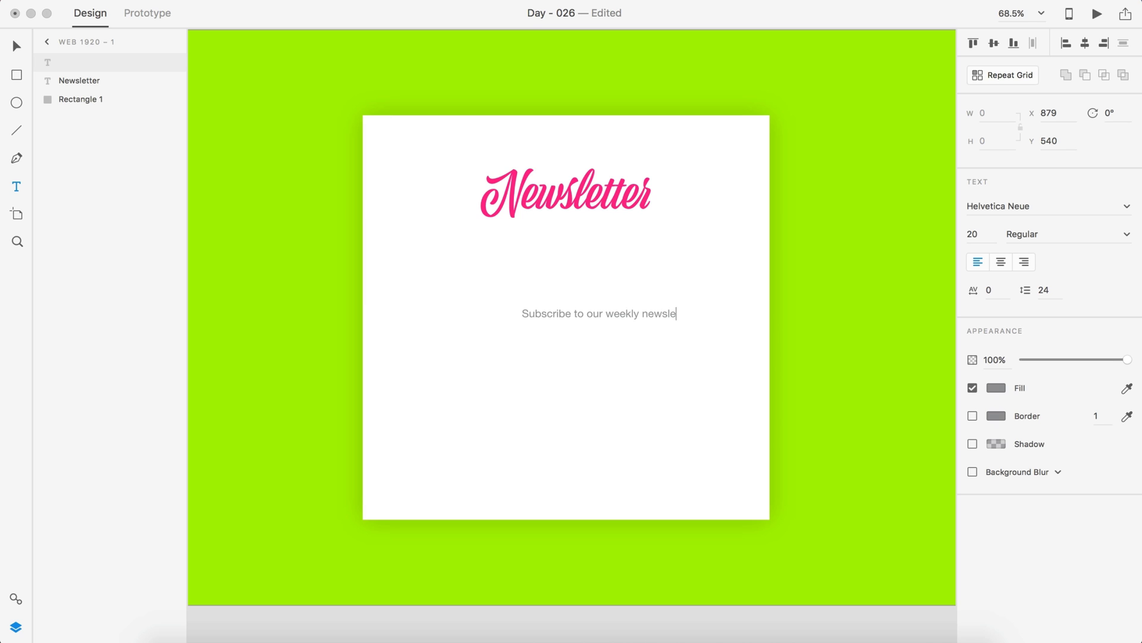
{"action": "type", "text": "tter "}
{"action": "type", "text": "and never"}
{"action": "type", "text": " mis"}
{"action": "key", "text": "BackSpace"}
{"action": "key", "text": "BackSpace"}
{"action": "type", "text": "miss an update."}
{"action": "key", "text": "super+a"}
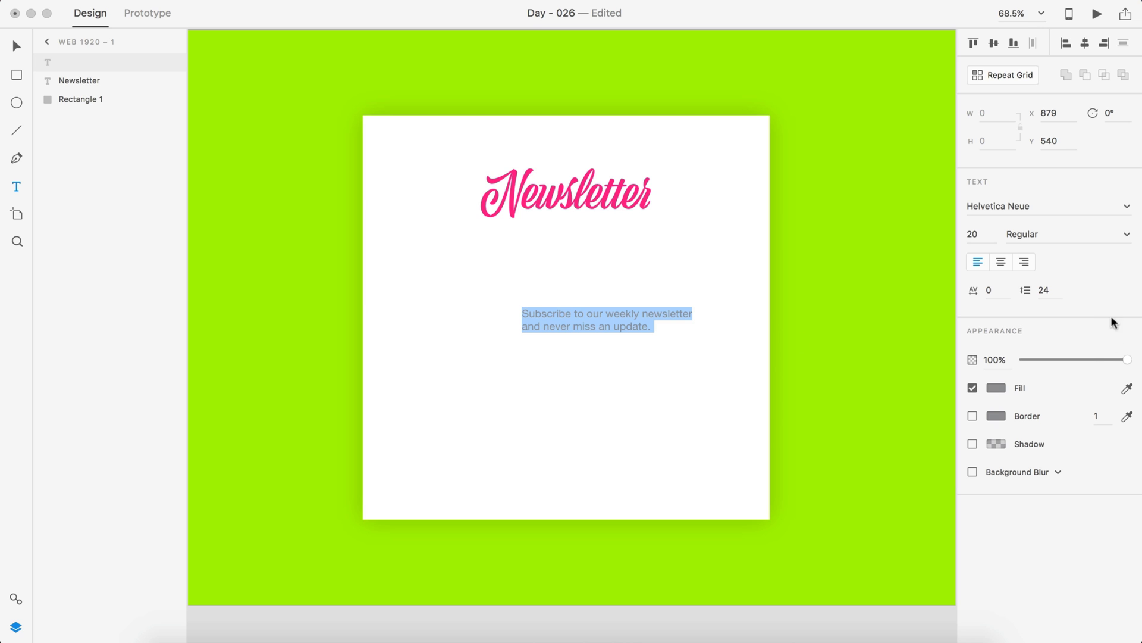
{"action": "left_click", "coordinate": [1002, 262]}
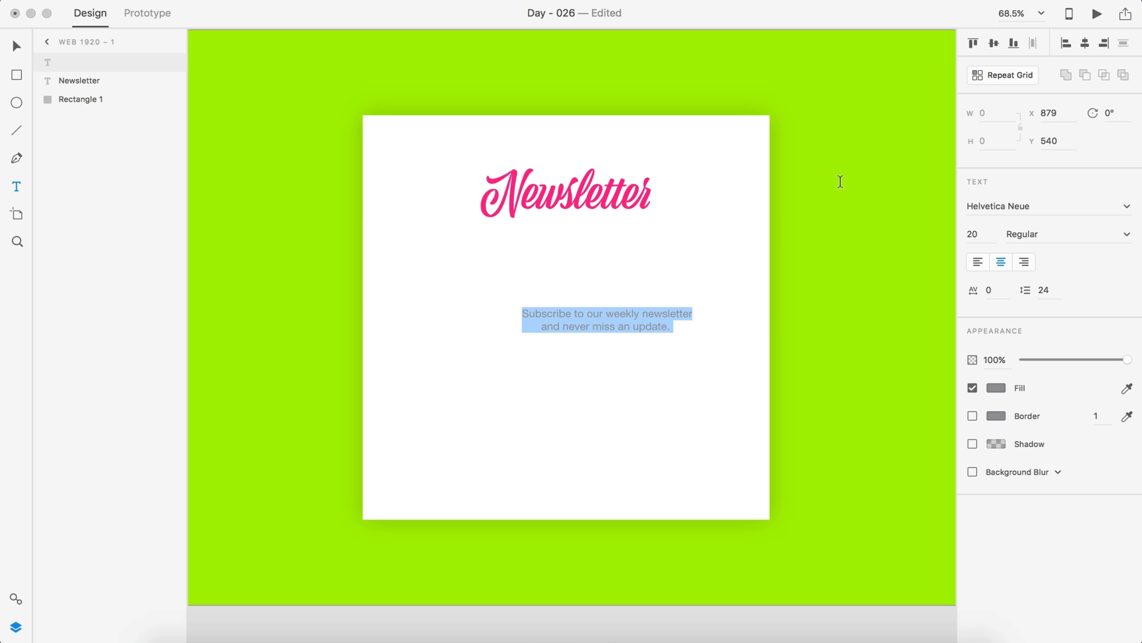
Try the PROMETHEUS and then Proxima Nova fonts on the subscribe text.
{"action": "left_click", "coordinate": [984, 205]}
{"action": "type", "text": "prometheus"}
{"action": "key", "text": "Return"}
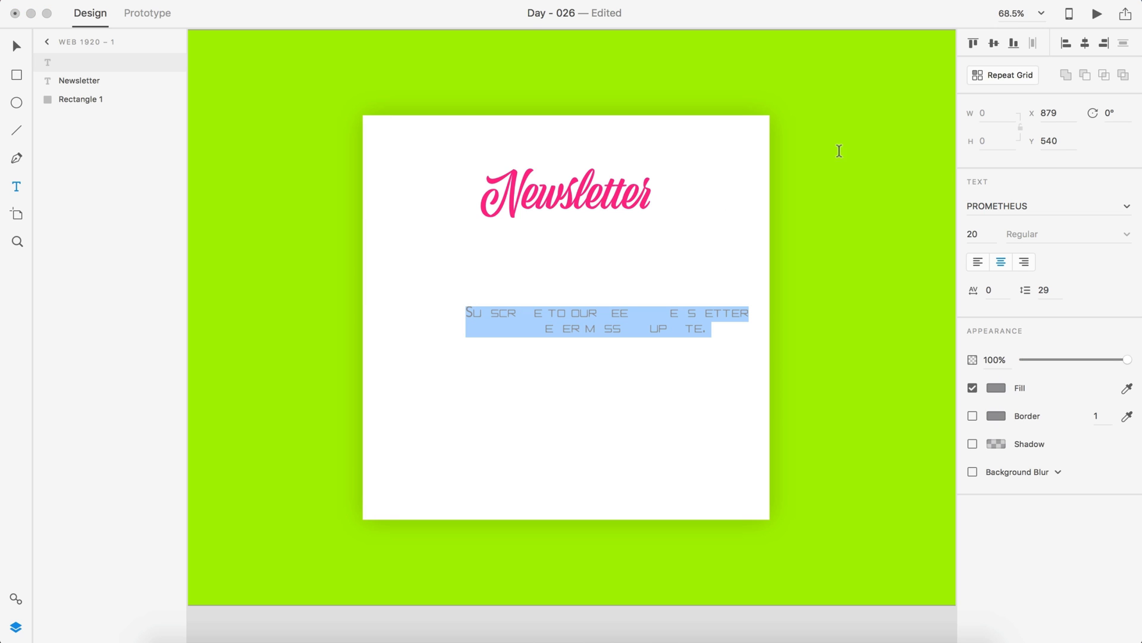
{"action": "left_click", "coordinate": [987, 206]}
{"action": "type", "text": "proxima"}
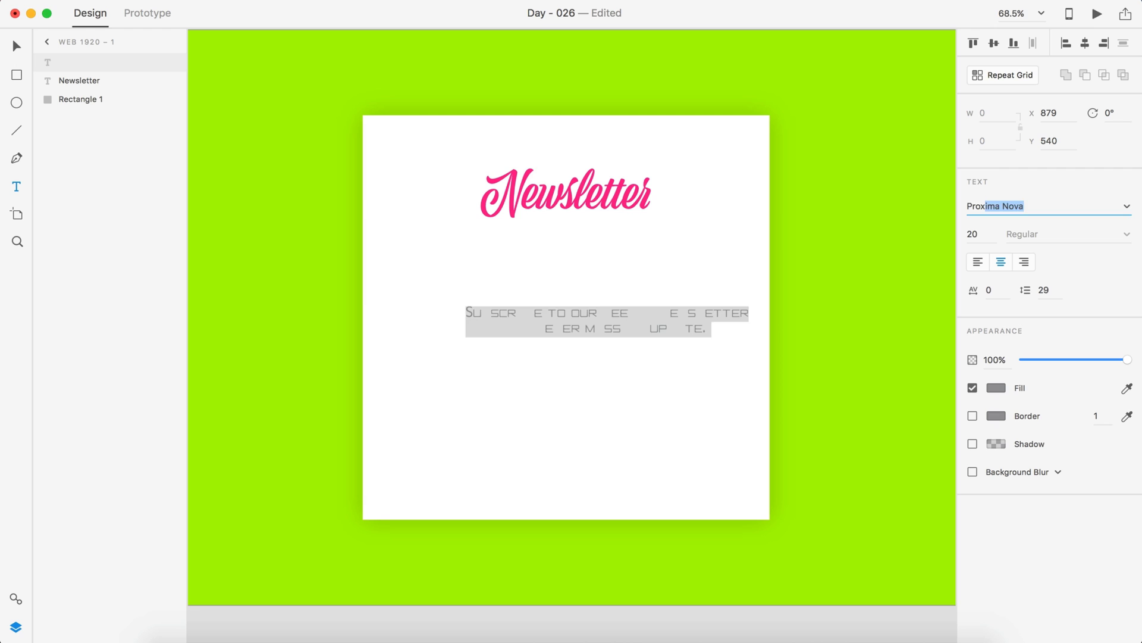
{"action": "key", "text": "Return"}
{"action": "left_click", "coordinate": [16, 46]}
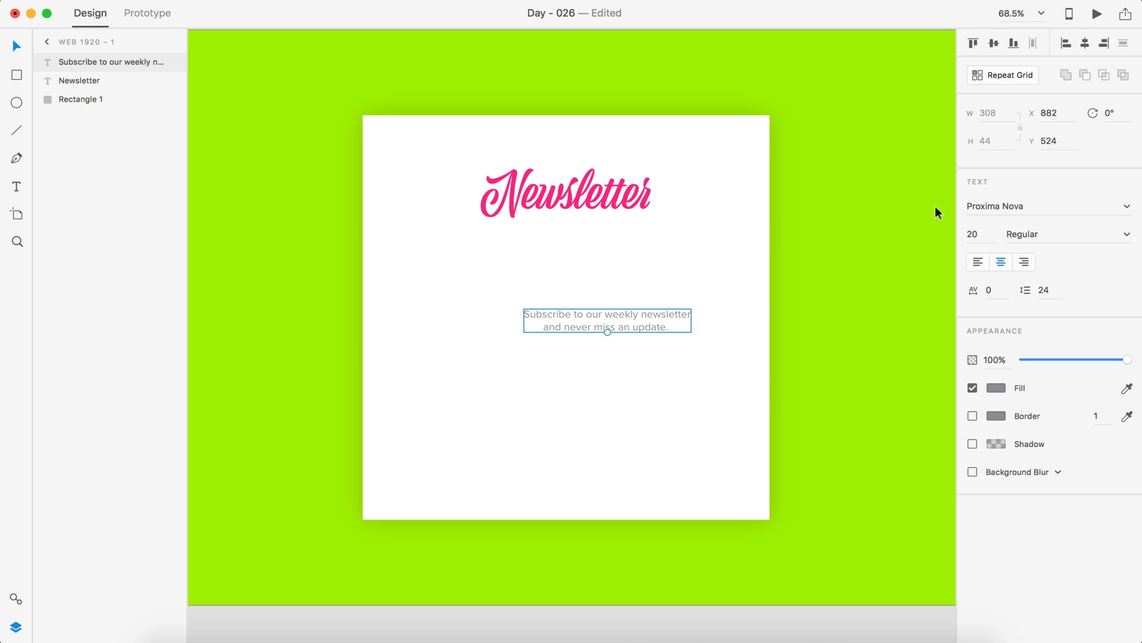
Set the subscribe text to Helvetica size 30 and move it under the heading.
{"action": "left_click", "coordinate": [981, 234]}
{"action": "type", "text": "26"}
{"action": "key", "text": "Return"}
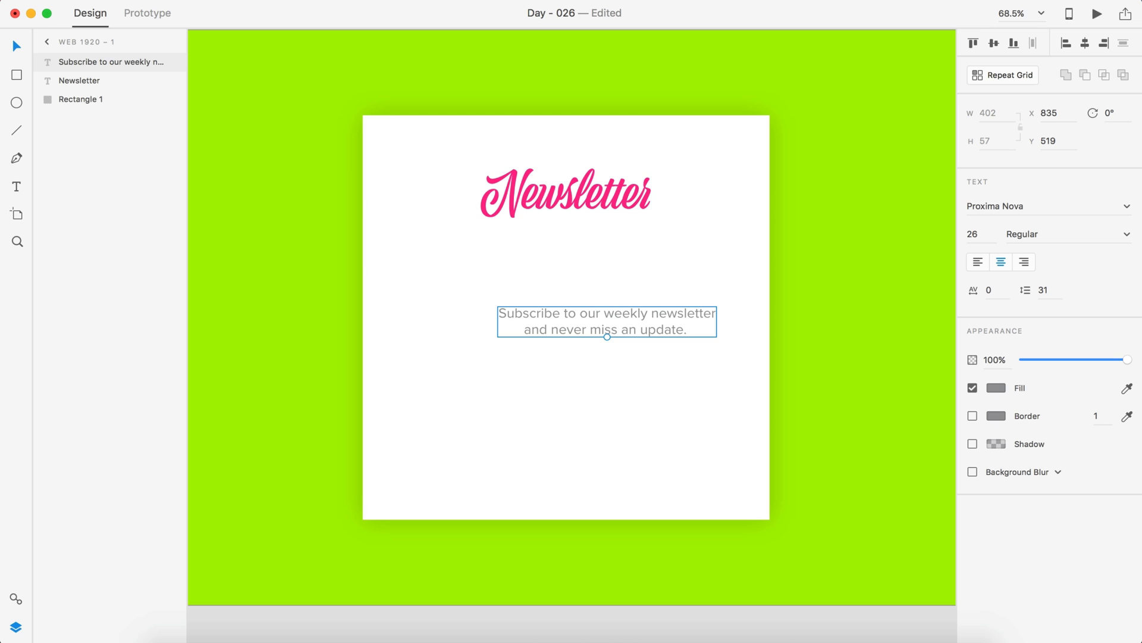
{"action": "left_click", "coordinate": [976, 235]}
{"action": "type", "text": "20"}
{"action": "key", "text": "Return"}
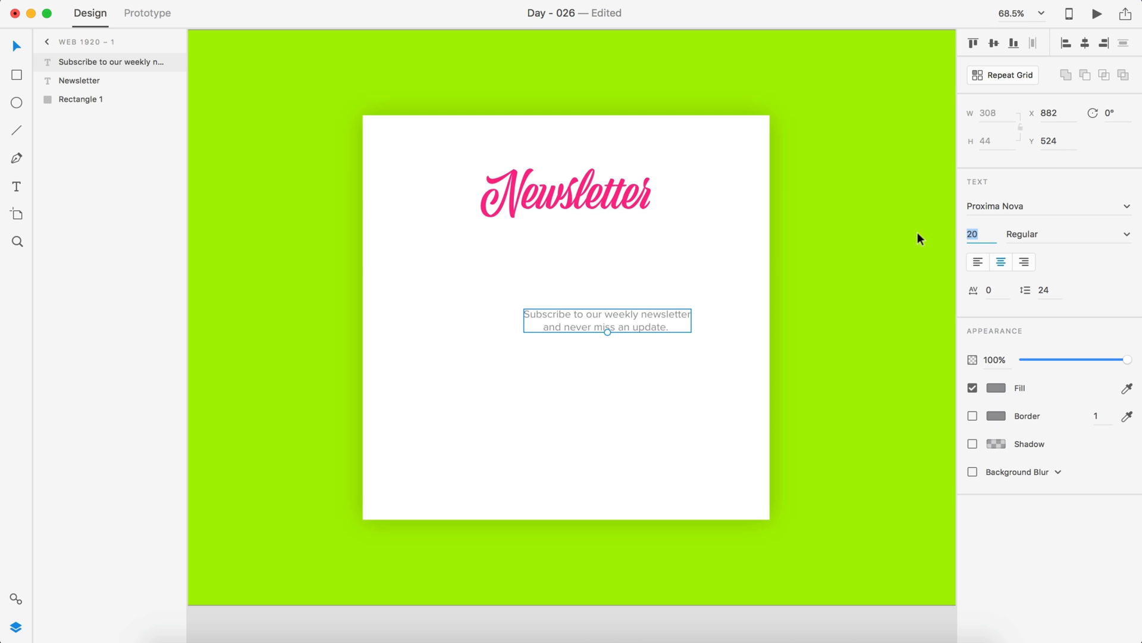
{"action": "type", "text": "30"}
{"action": "key", "text": "Return"}
{"action": "left_click_drag", "start_coordinate": [587, 321], "coordinate": [561, 288]}
{"action": "left_click", "coordinate": [1002, 210]}
{"action": "type", "text": "Helvetica"}
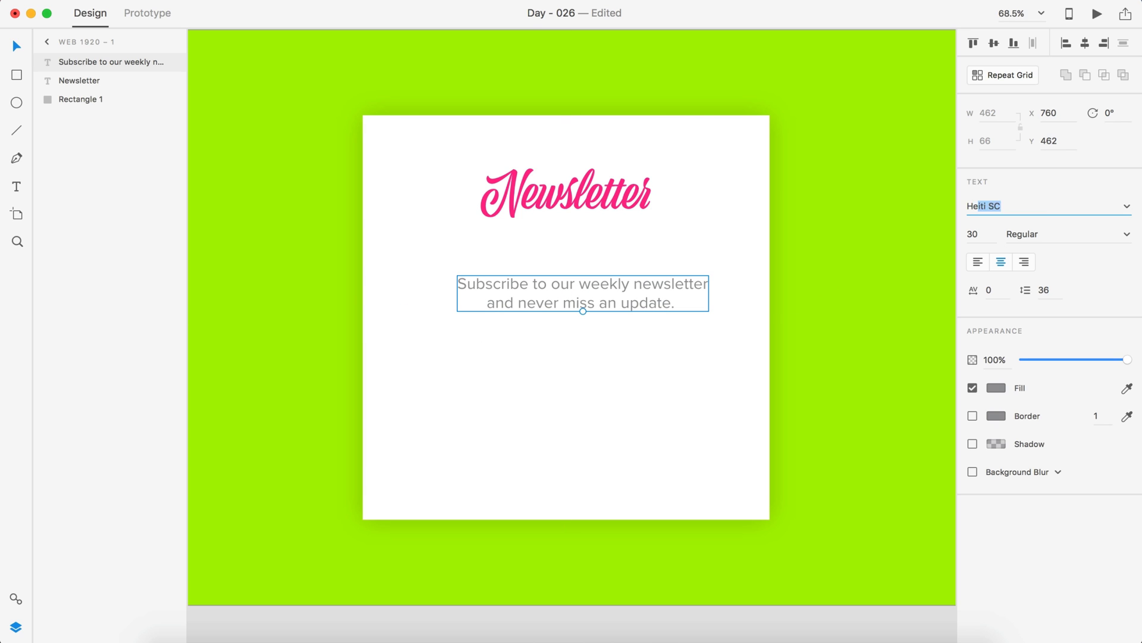
{"action": "key", "text": "Return"}
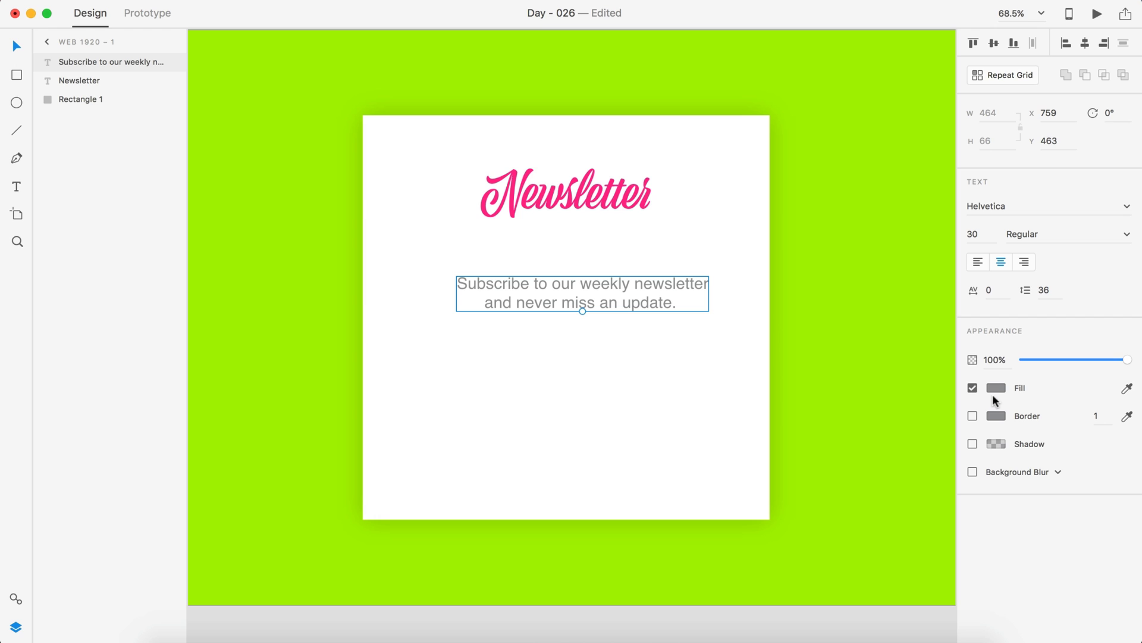
Colour the subscribe text a pale blue-grey and centre it under the heading.
{"action": "left_click", "coordinate": [995, 391]}
{"action": "left_click", "coordinate": [827, 480]}
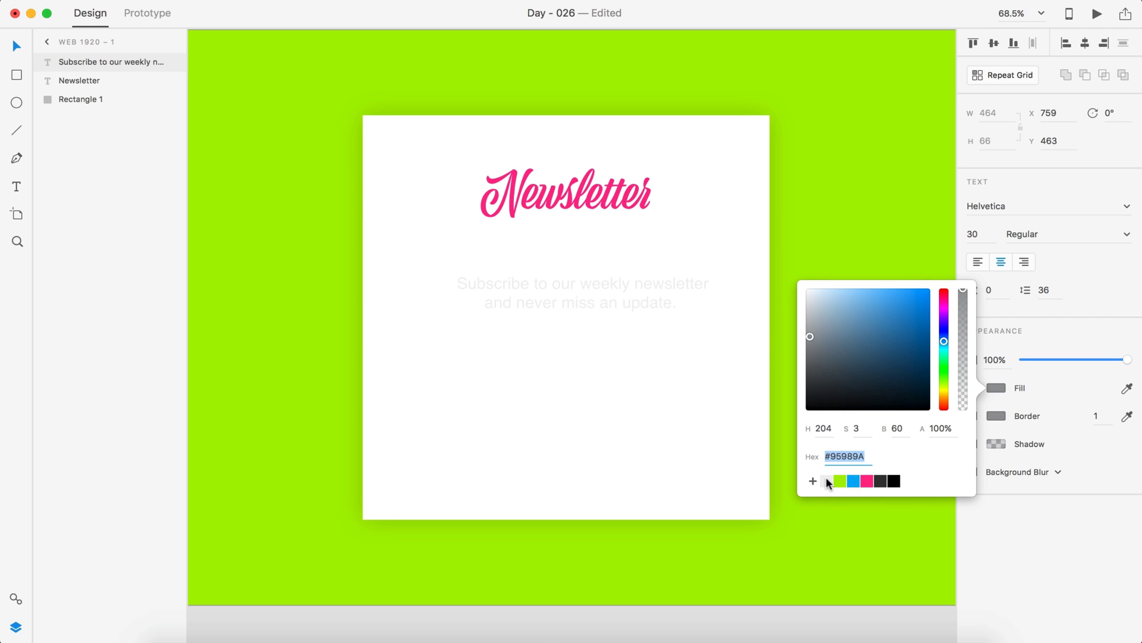
{"action": "left_click_drag", "start_coordinate": [943, 331], "coordinate": [944, 341]}
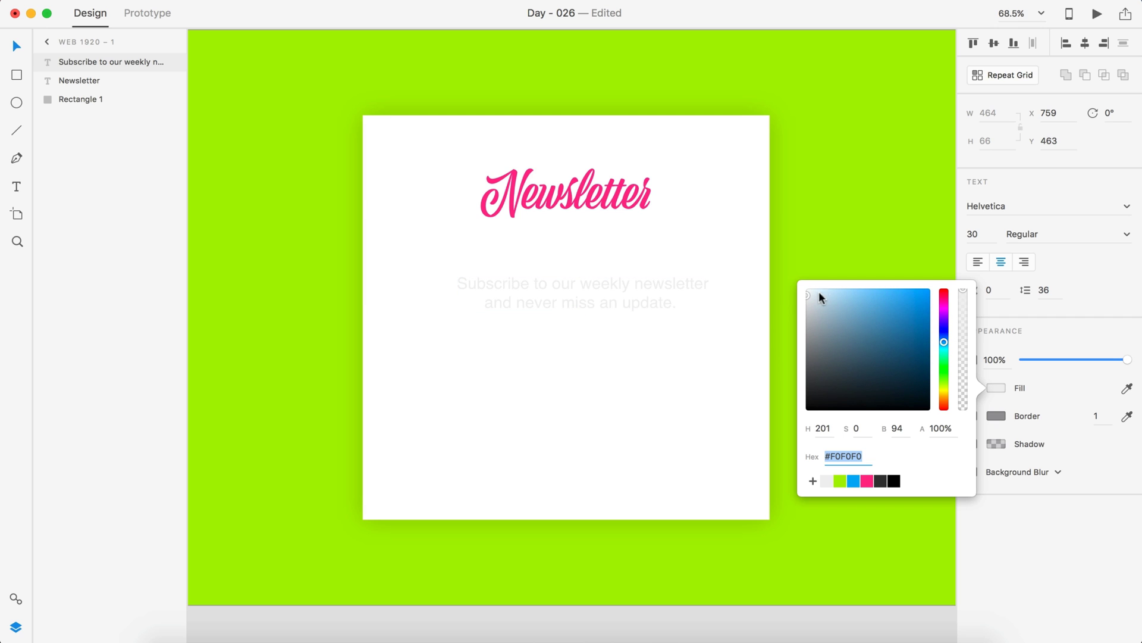
{"action": "left_click_drag", "start_coordinate": [818, 291], "coordinate": [813, 320]}
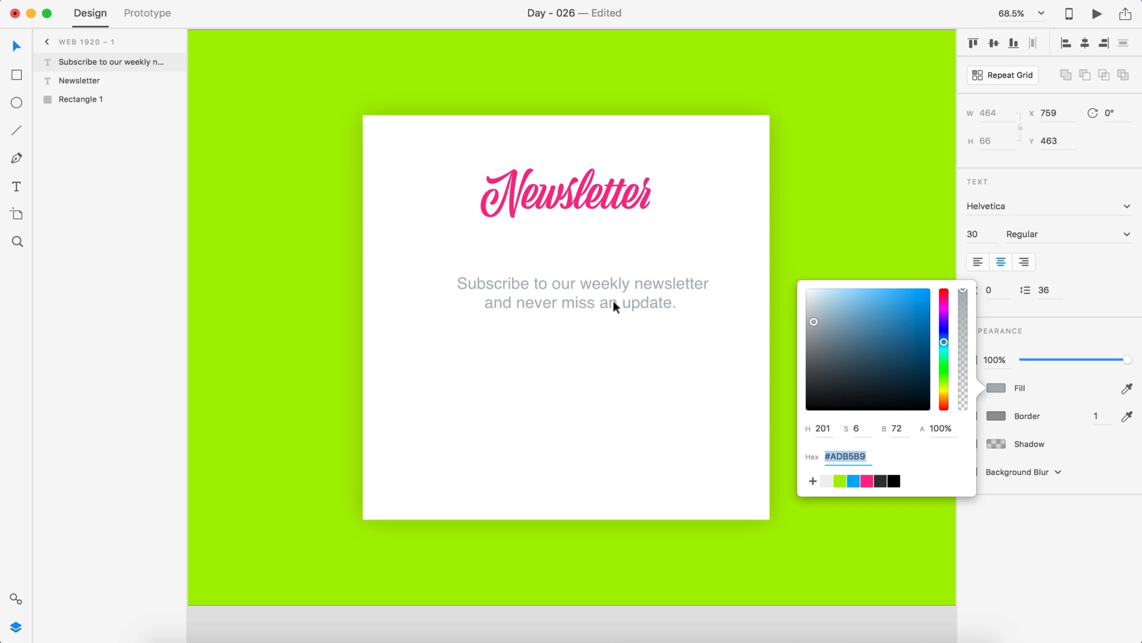
{"action": "mouse_move", "coordinate": [602, 297]}
{"action": "left_mouse_down"}
{"action": "mouse_move", "coordinate": [579, 277]}
{"action": "mouse_move", "coordinate": [587, 285]}
{"action": "left_mouse_up"}
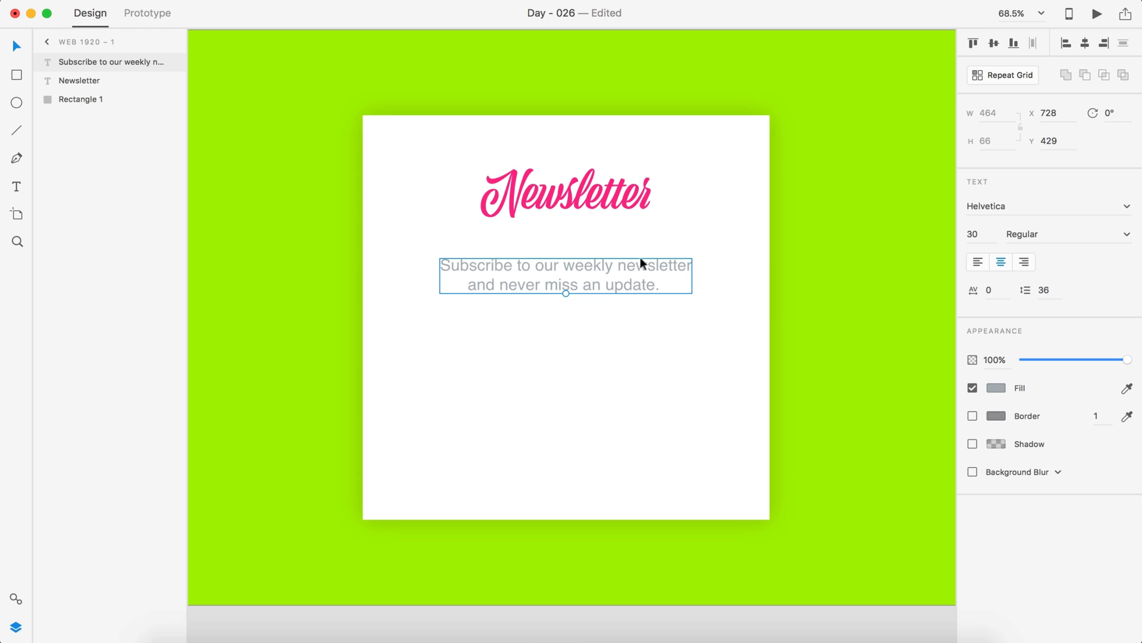
{"action": "scroll", "coordinate": [626, 366], "scroll_direction": "down", "scroll_amount": 3}
Draw a wide centred field rectangle, copy it below, and add small left squares.
{"action": "left_click", "coordinate": [589, 607]}
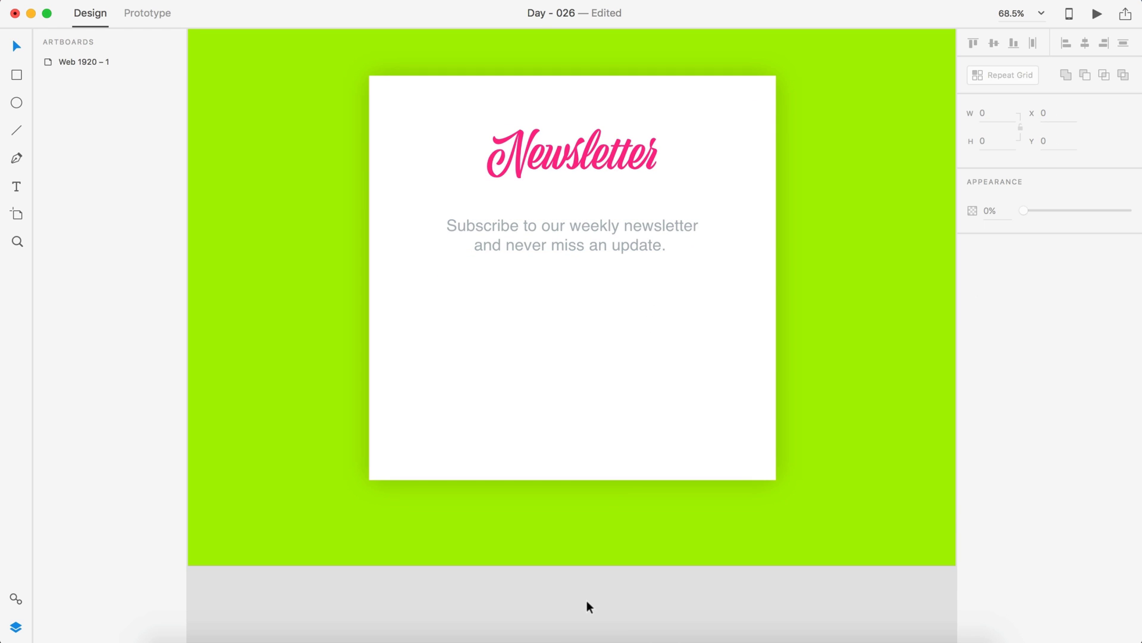
{"action": "left_click", "coordinate": [17, 75]}
{"action": "left_click_drag", "start_coordinate": [429, 346], "coordinate": [727, 391]}
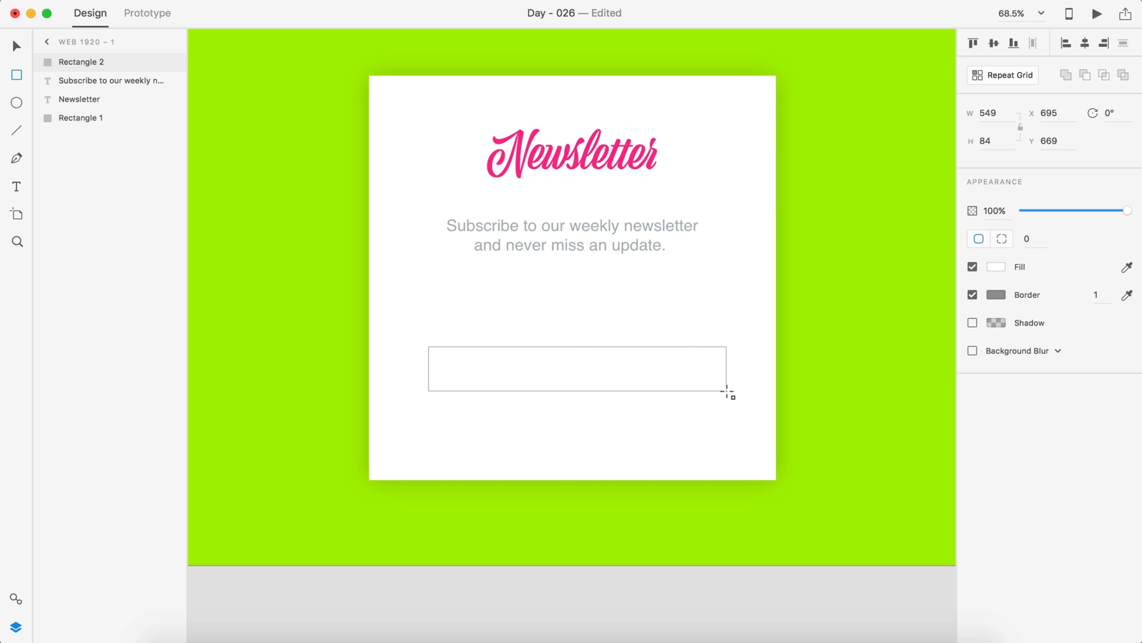
{"action": "key", "text": "v"}
{"action": "left_click_drag", "start_coordinate": [669, 369], "coordinate": [658, 428]}
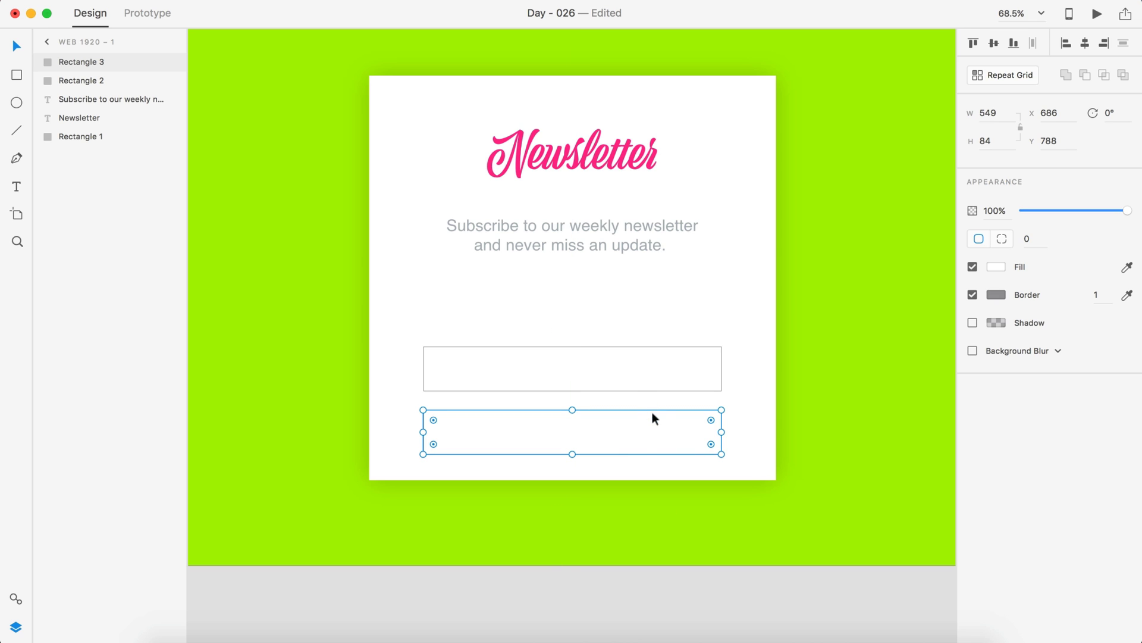
{"action": "key", "text": "super+d"}
{"action": "left_click_drag", "start_coordinate": [721, 432], "coordinate": [461, 380]}
{"action": "key", "text": "super+d"}
Fill the wide top bar light grey and its left square a slightly darker grey.
{"action": "left_click", "coordinate": [595, 369]}
{"action": "left_click", "coordinate": [996, 267]}
{"action": "left_click", "coordinate": [470, 377]}
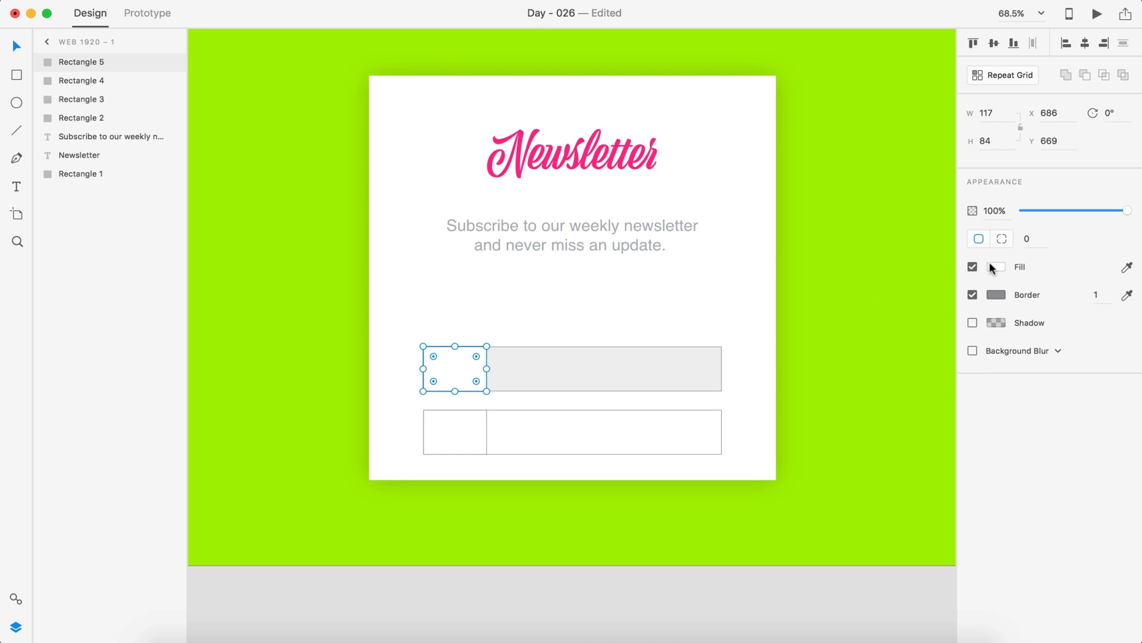
{"action": "left_click", "coordinate": [991, 266]}
{"action": "left_click", "coordinate": [828, 366]}
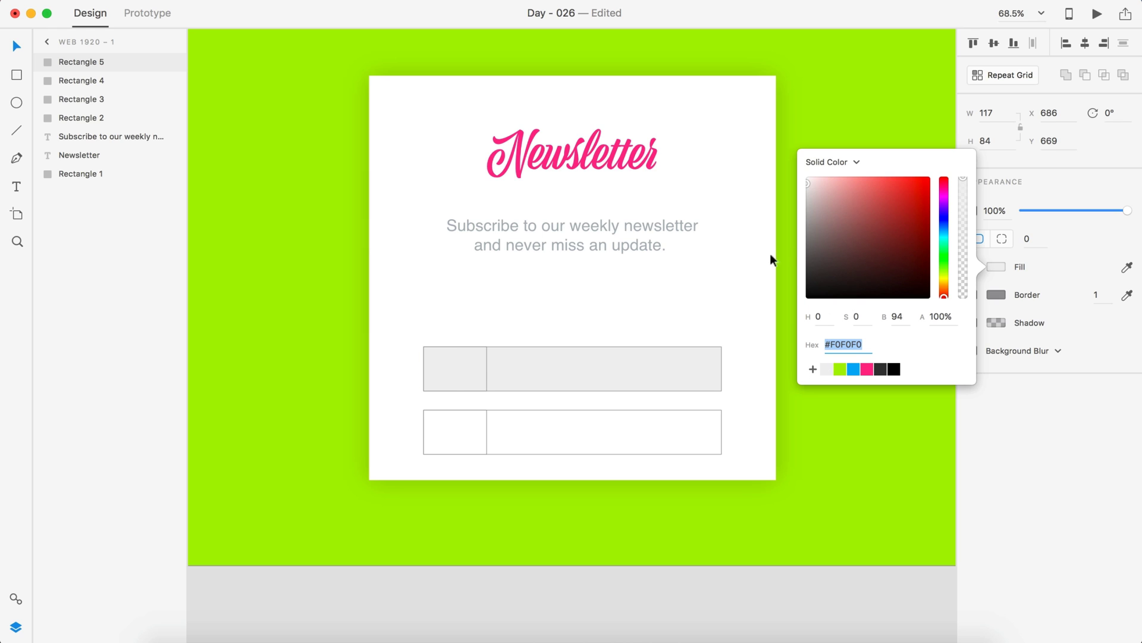
{"action": "left_click_drag", "start_coordinate": [807, 185], "coordinate": [807, 188]}
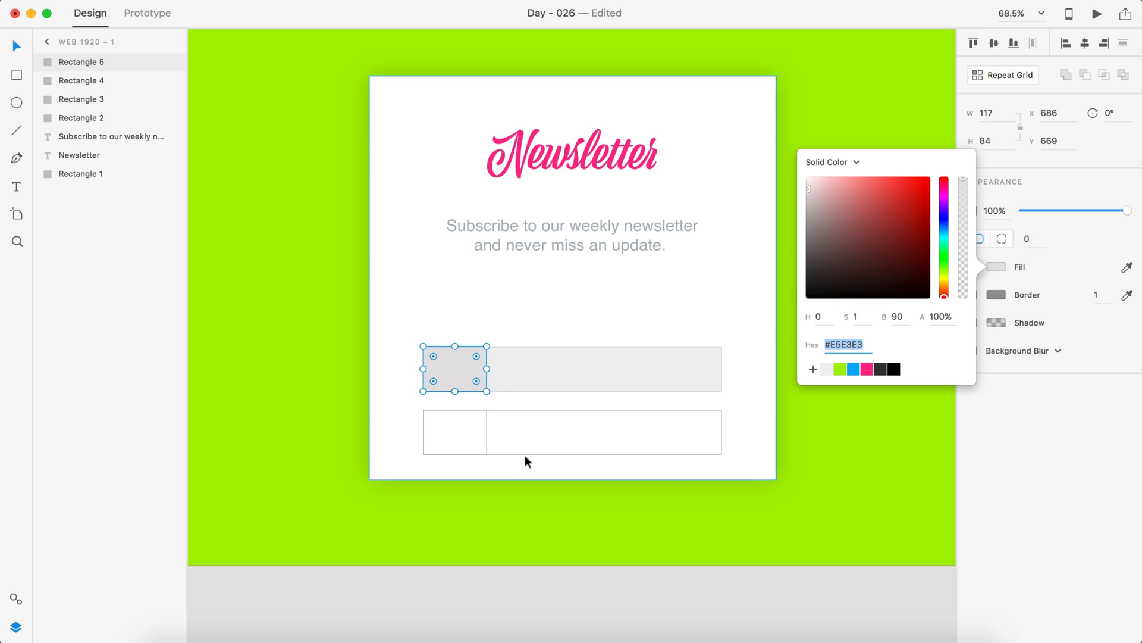
Remove the border from the bottom row and fill it blue #03AFF3.
{"action": "left_click_drag", "start_coordinate": [589, 400], "coordinate": [453, 444]}
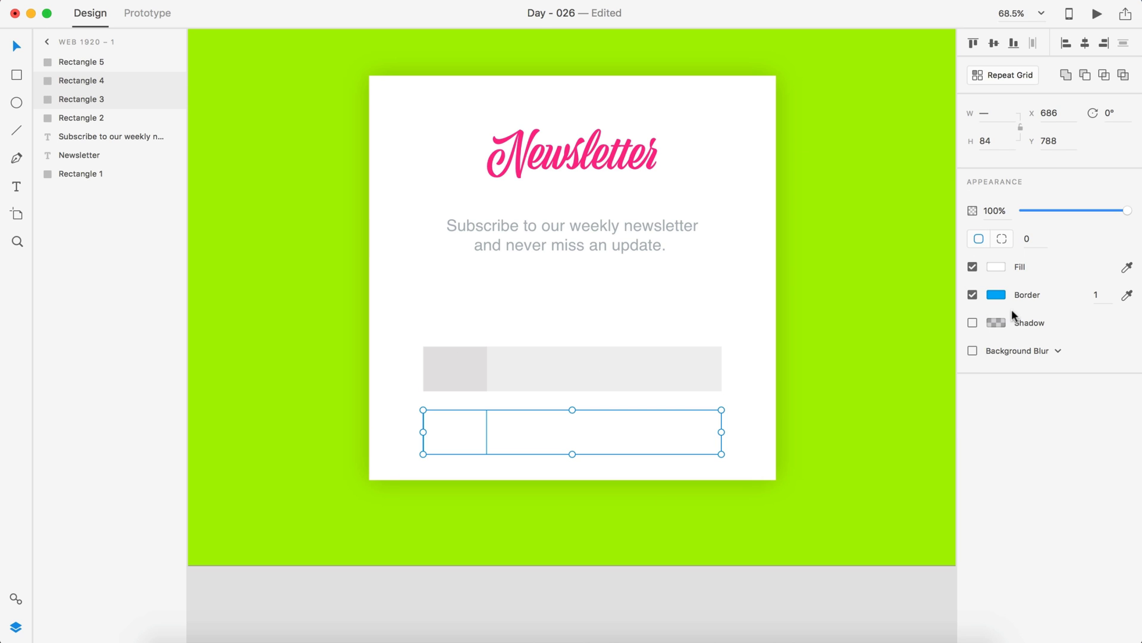
{"action": "left_click", "coordinate": [972, 294]}
{"action": "left_click", "coordinate": [1000, 263]}
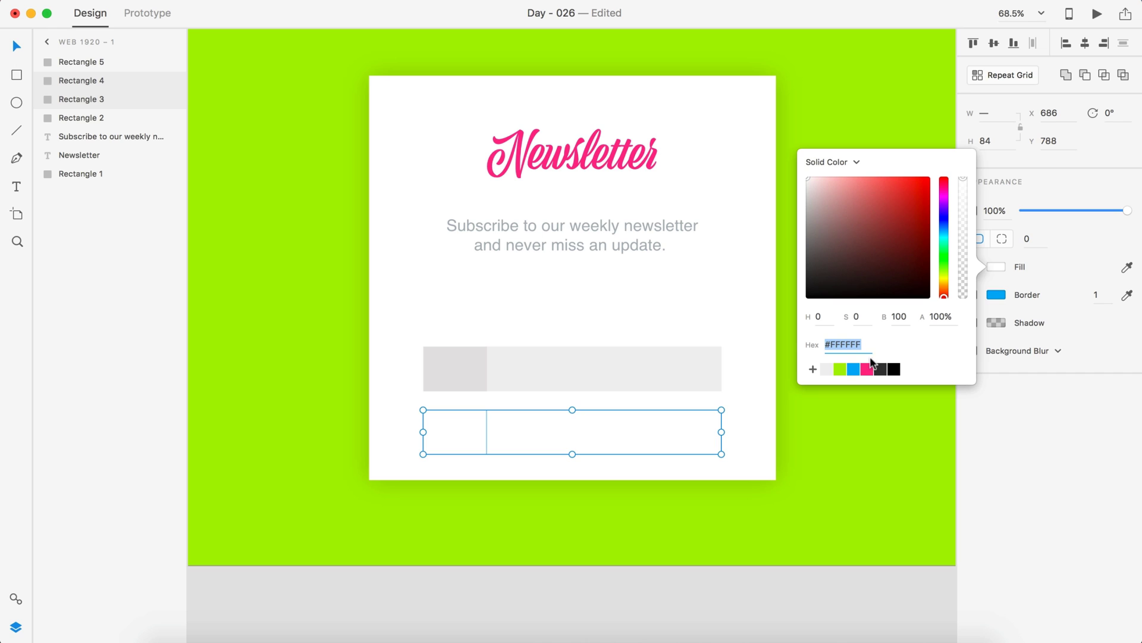
{"action": "left_click", "coordinate": [853, 369]}
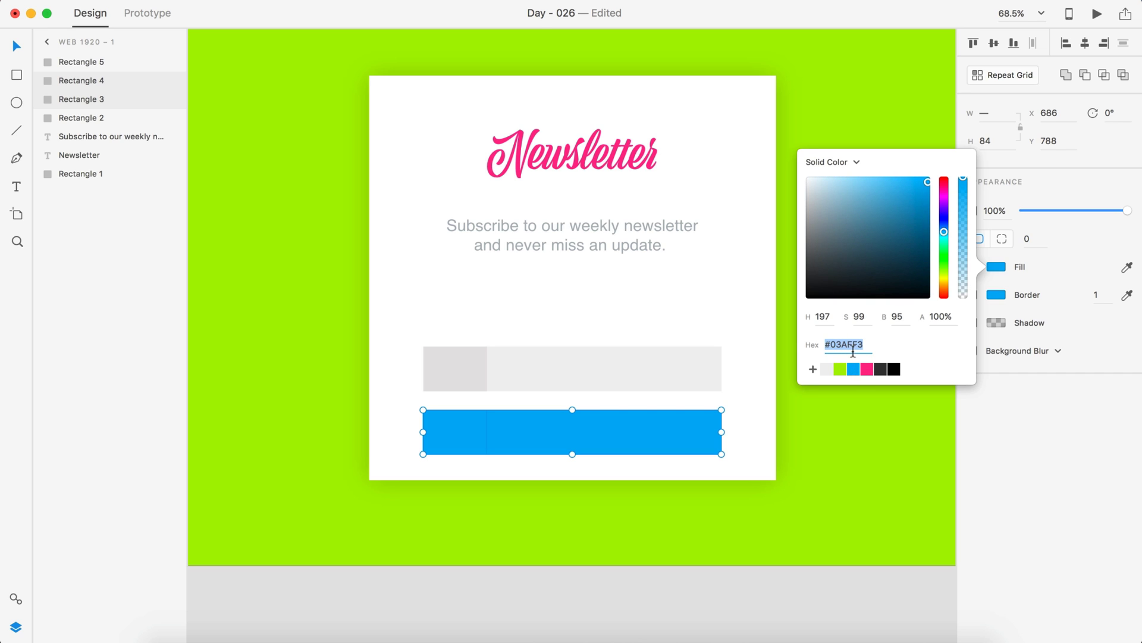
{"action": "left_click", "coordinate": [694, 602]}
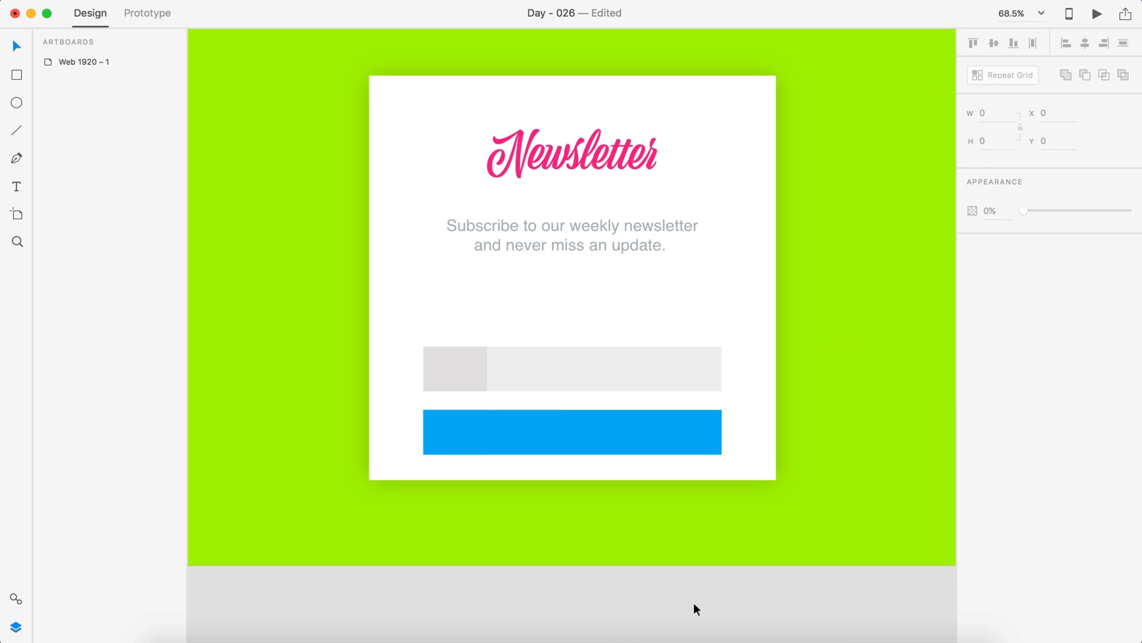
{"action": "left_click", "coordinate": [605, 142]}
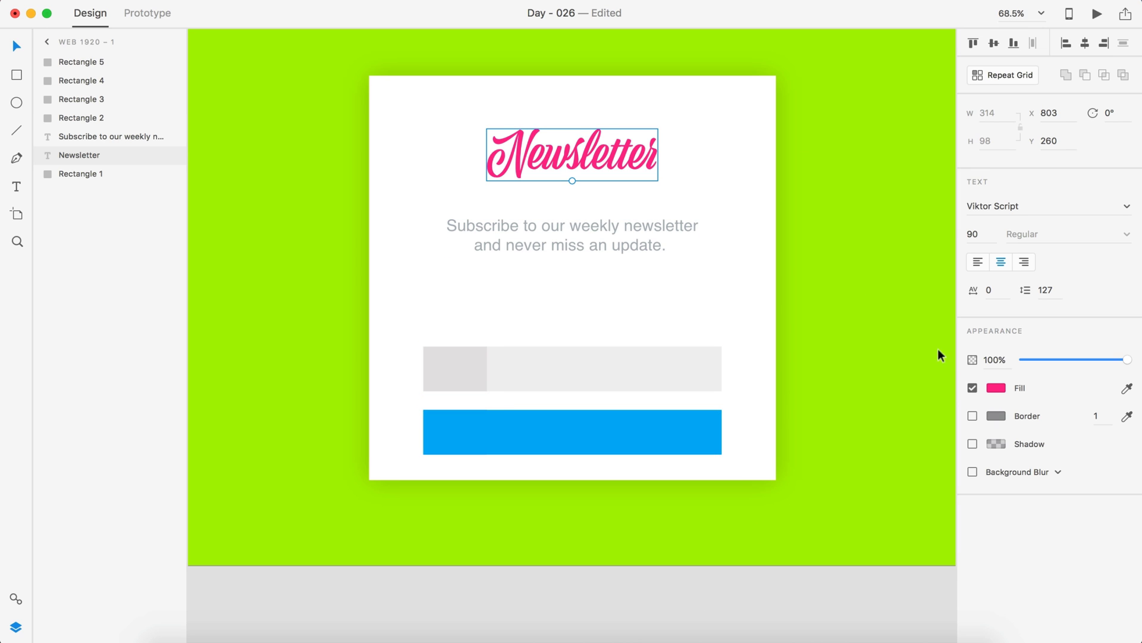
{"action": "left_click", "coordinate": [997, 387]}
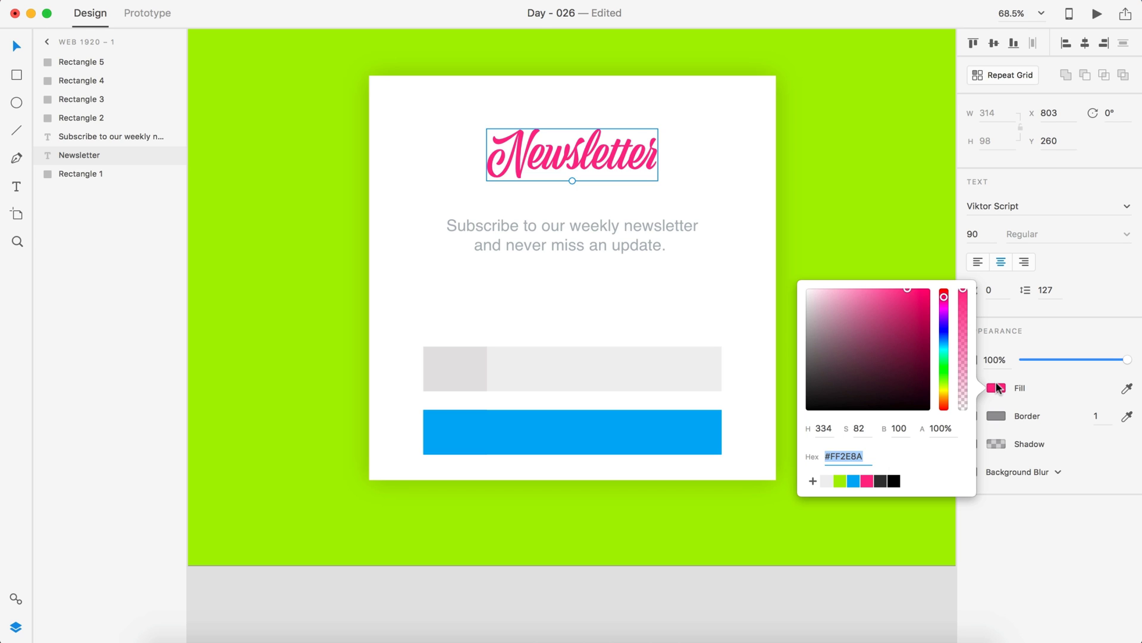
Open and close the artboard's fill colour options, leaving it lime green.
{"action": "left_click", "coordinate": [882, 161]}
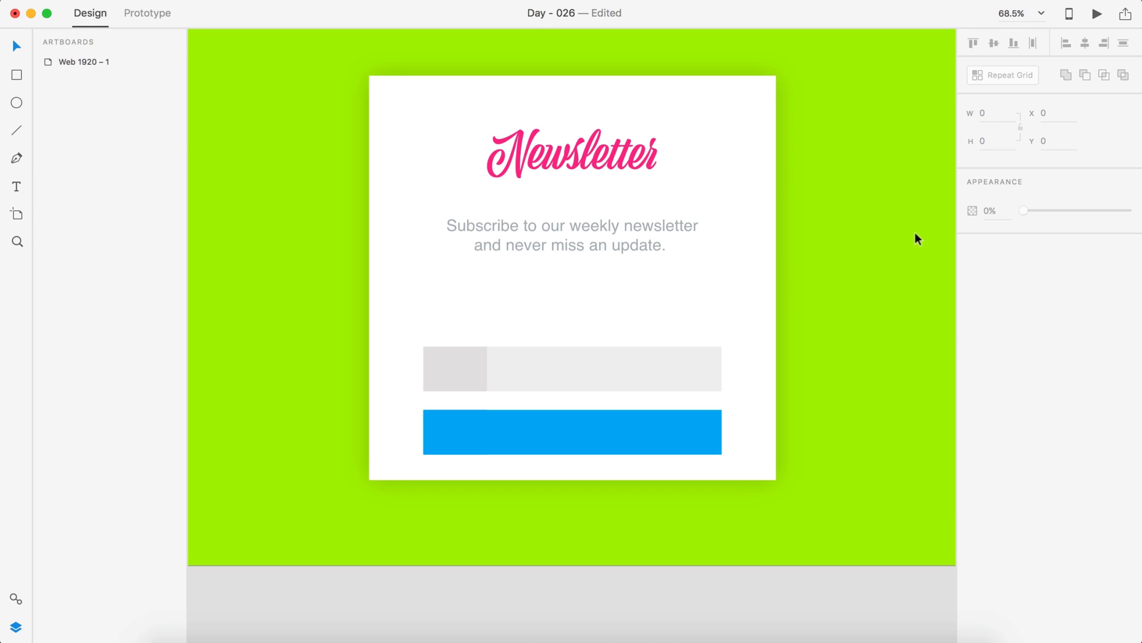
{"action": "left_click", "coordinate": [907, 374]}
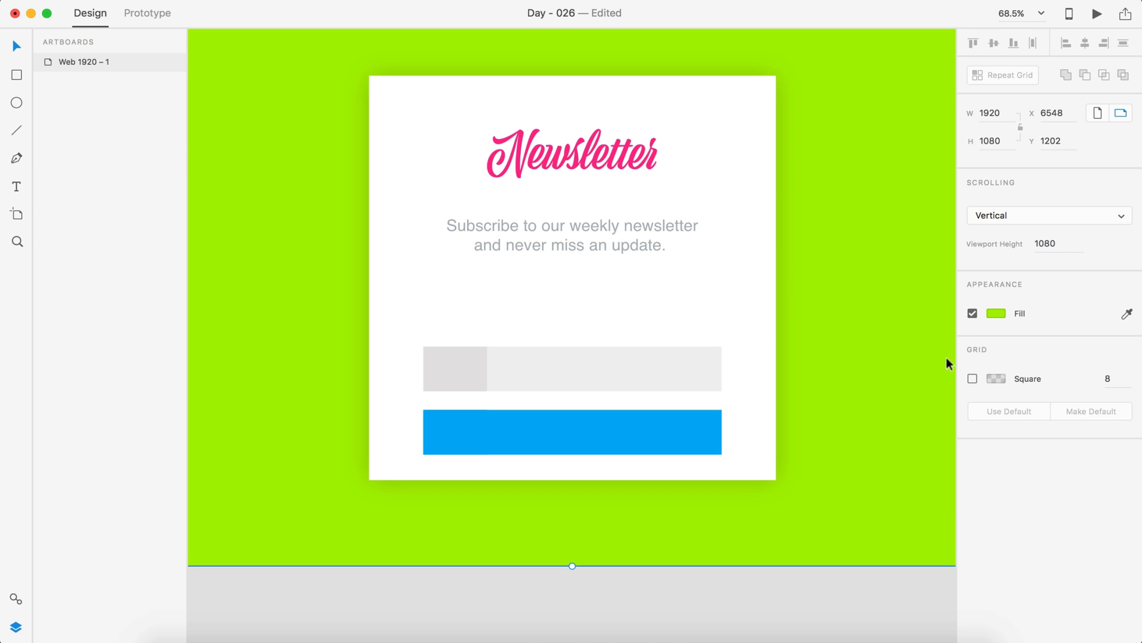
{"action": "left_click", "coordinate": [992, 312]}
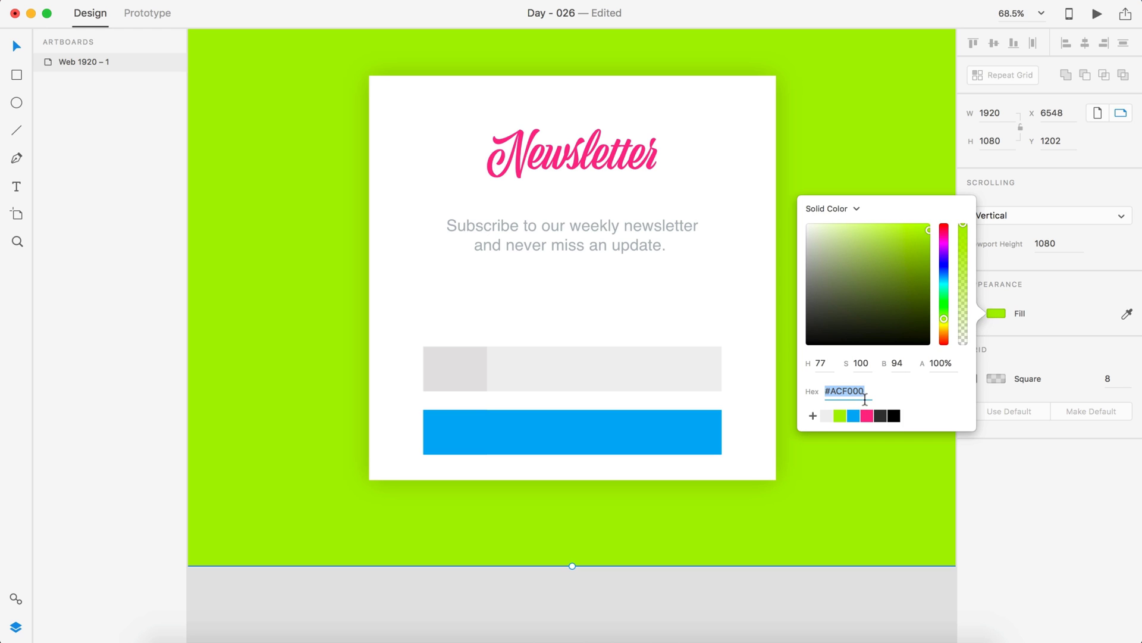
{"action": "left_click", "coordinate": [765, 591]}
{"action": "scroll", "coordinate": [595, 476], "scroll_direction": "down", "scroll_amount": 1}
Darken the blue bar's left square to #06A0DD.
{"action": "left_click", "coordinate": [476, 398]}
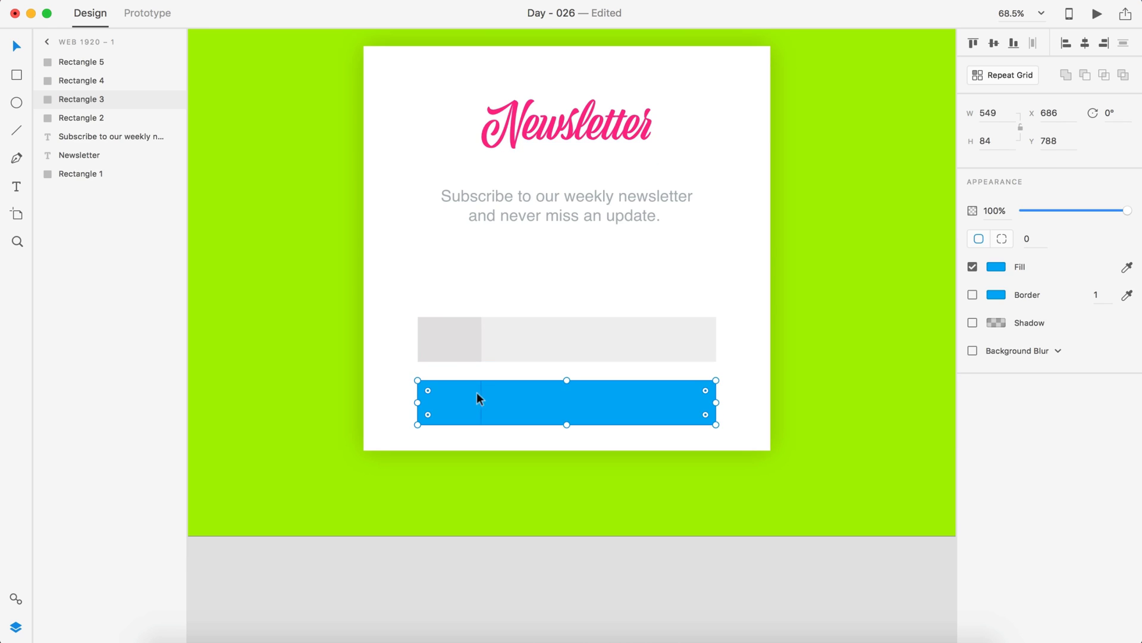
{"action": "left_click", "coordinate": [479, 395]}
{"action": "left_click", "coordinate": [995, 267]}
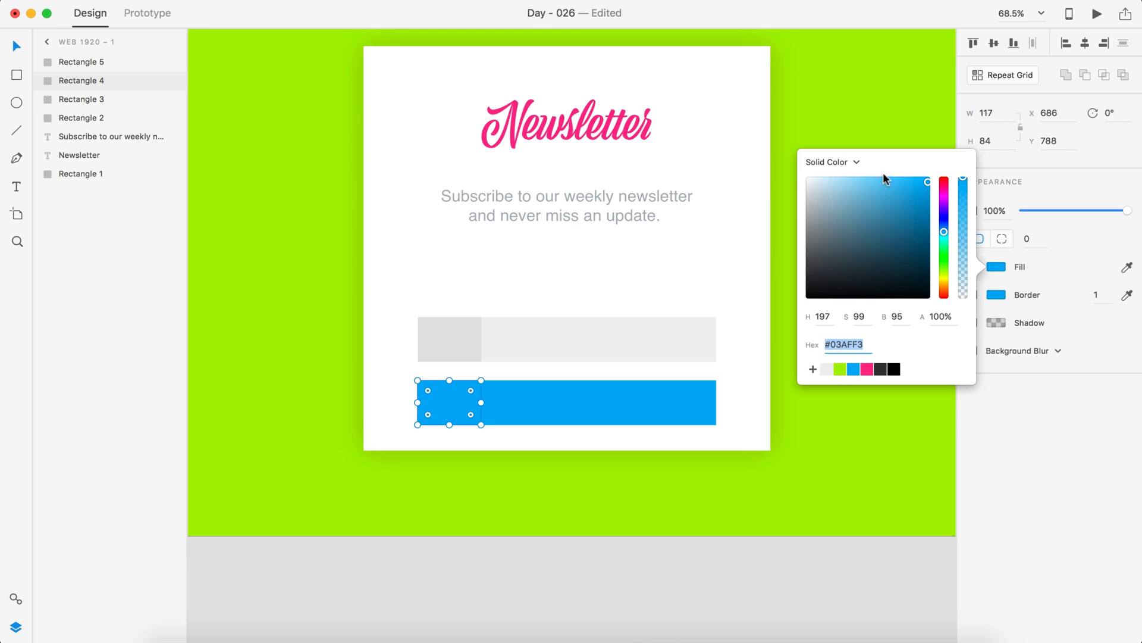
{"action": "left_click", "coordinate": [926, 188]}
{"action": "left_click_drag", "start_coordinate": [927, 189], "coordinate": [927, 191]}
{"action": "left_click", "coordinate": [668, 569]}
{"action": "scroll", "coordinate": [666, 563], "scroll_direction": "down", "scroll_amount": 3}
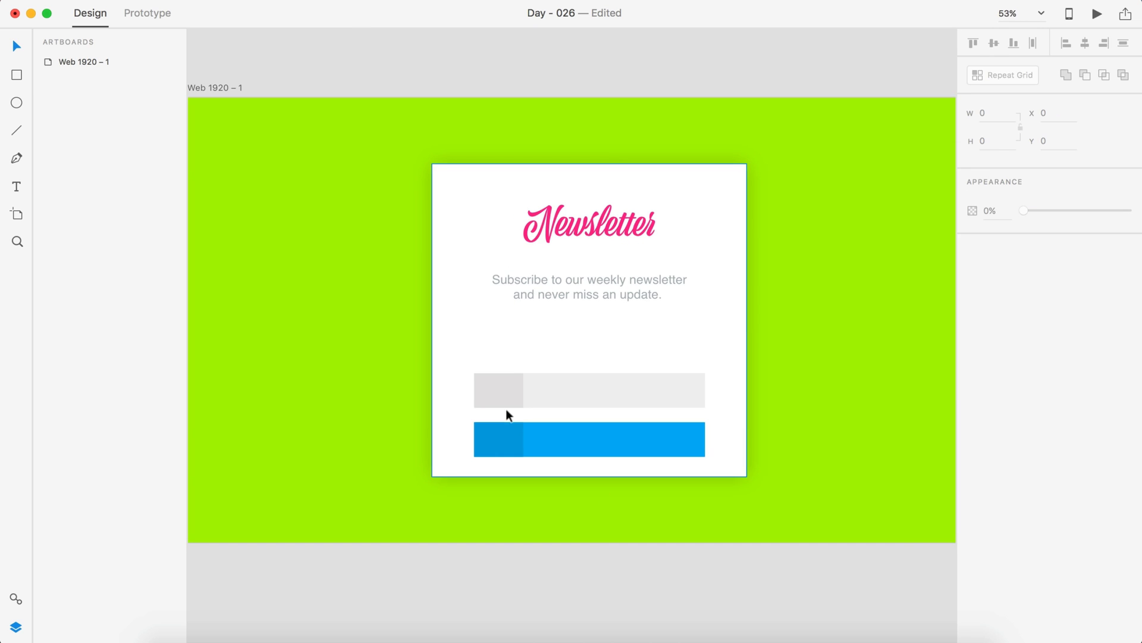
{"action": "scroll", "coordinate": [623, 458], "scroll_direction": "up", "scroll_amount": 3}
{"action": "scroll", "coordinate": [623, 459], "scroll_direction": "up", "scroll_amount": 3}
Add a white size-26 'Subscribe' label on the blue button.
{"action": "key", "text": "t"}
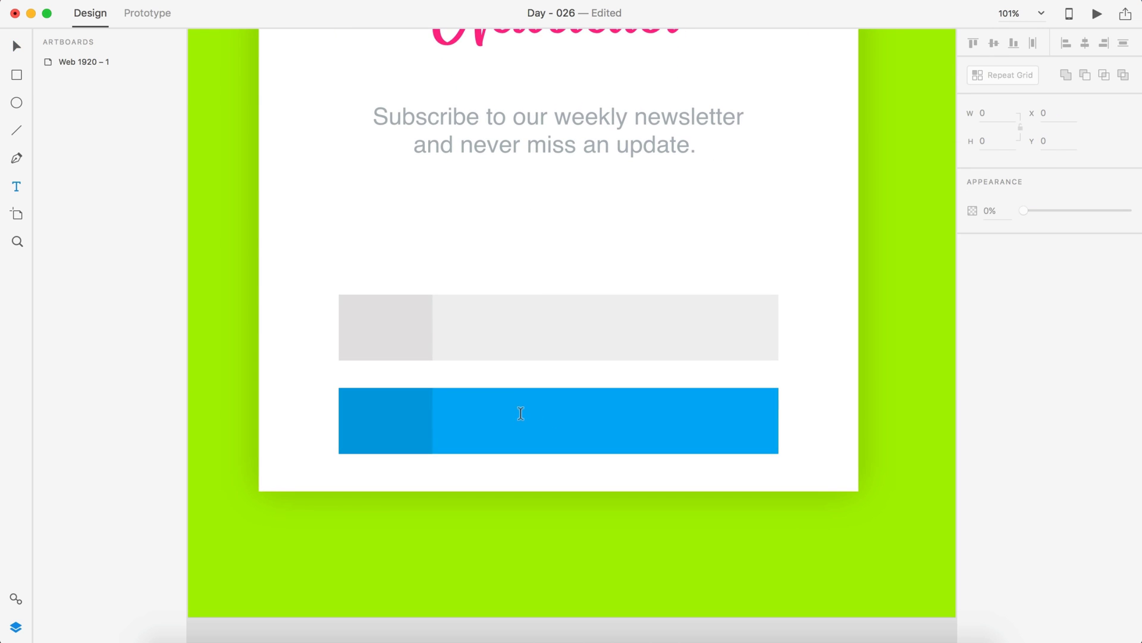
{"action": "left_click", "coordinate": [521, 421]}
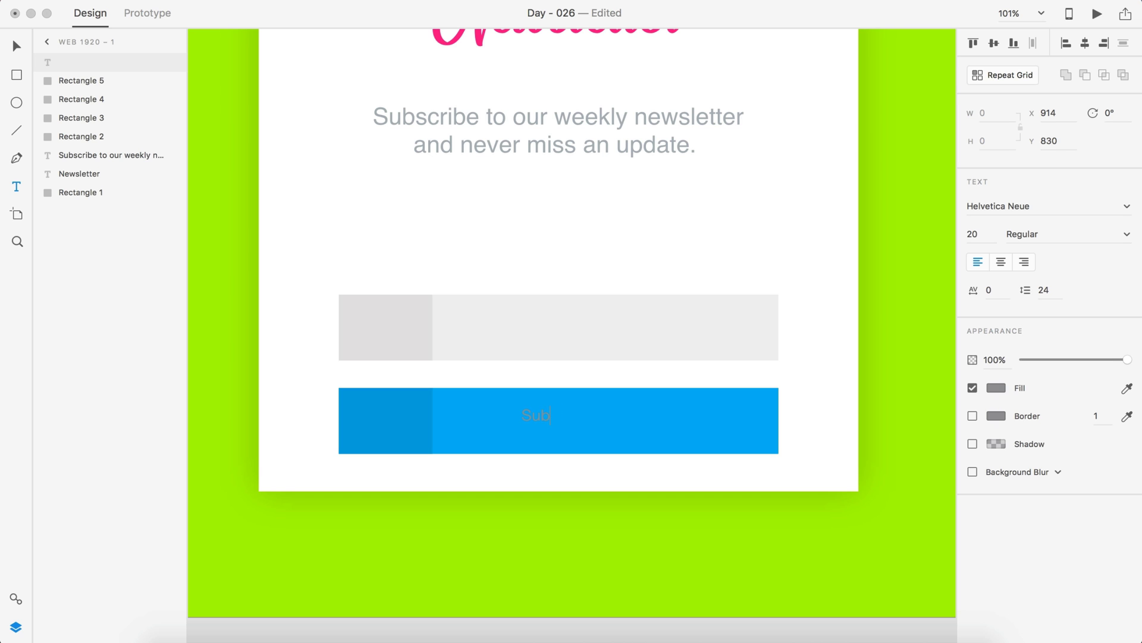
{"action": "key", "text": "super+a"}
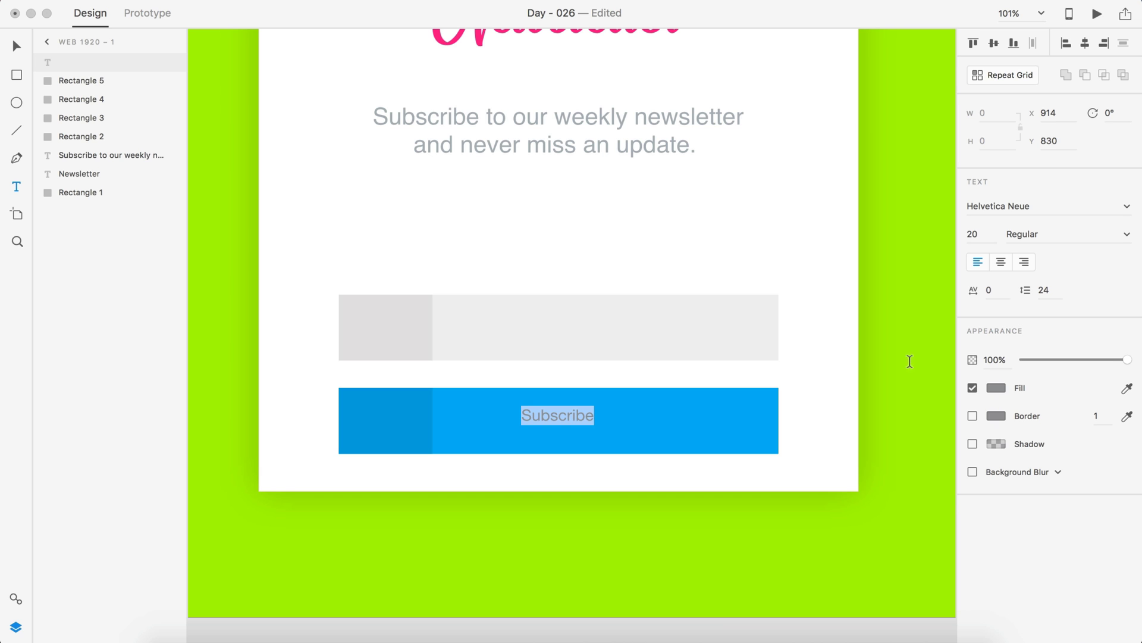
{"action": "left_click", "coordinate": [1001, 387]}
{"action": "left_click_drag", "start_coordinate": [880, 333], "coordinate": [767, 250]}
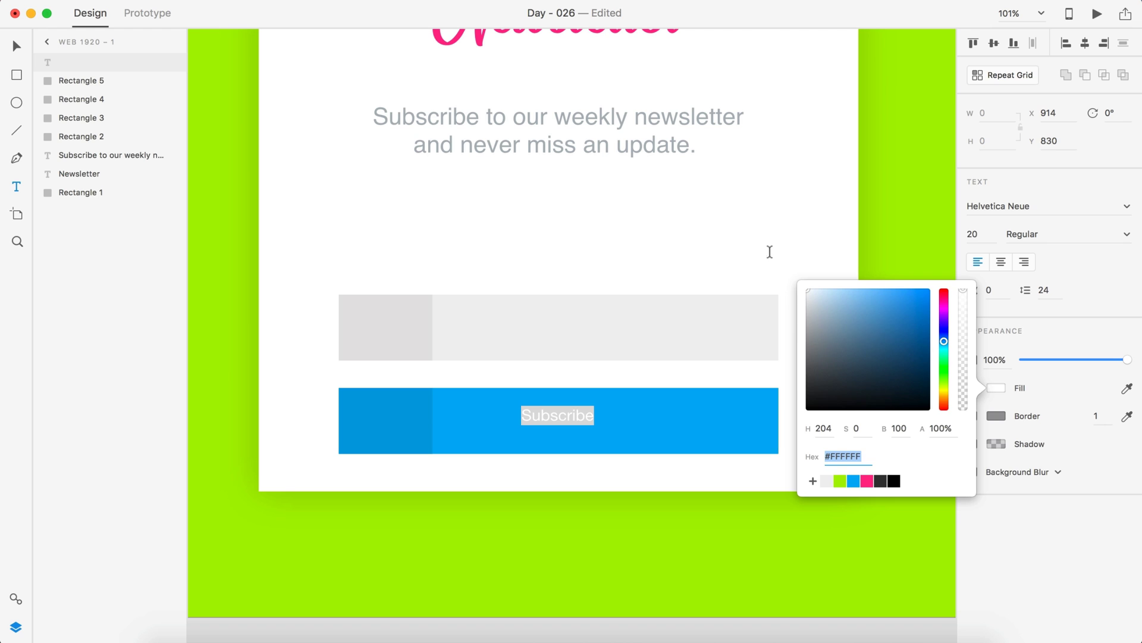
{"action": "left_click", "coordinate": [982, 235]}
{"action": "type", "text": "26"}
{"action": "key", "text": "Return"}
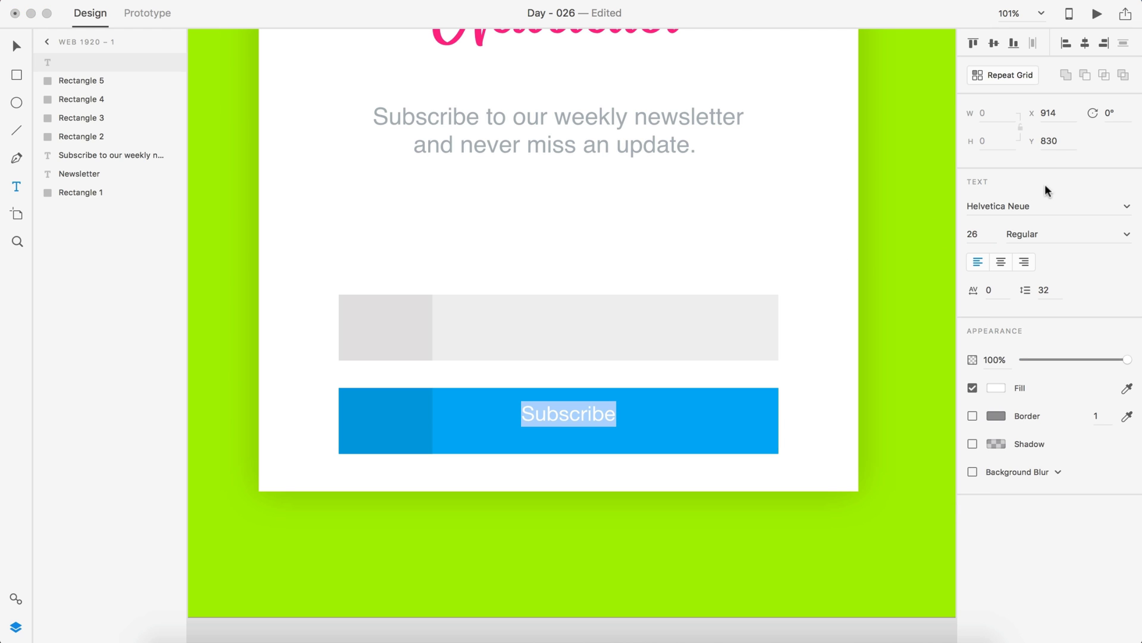
{"action": "left_click", "coordinate": [1024, 210]}
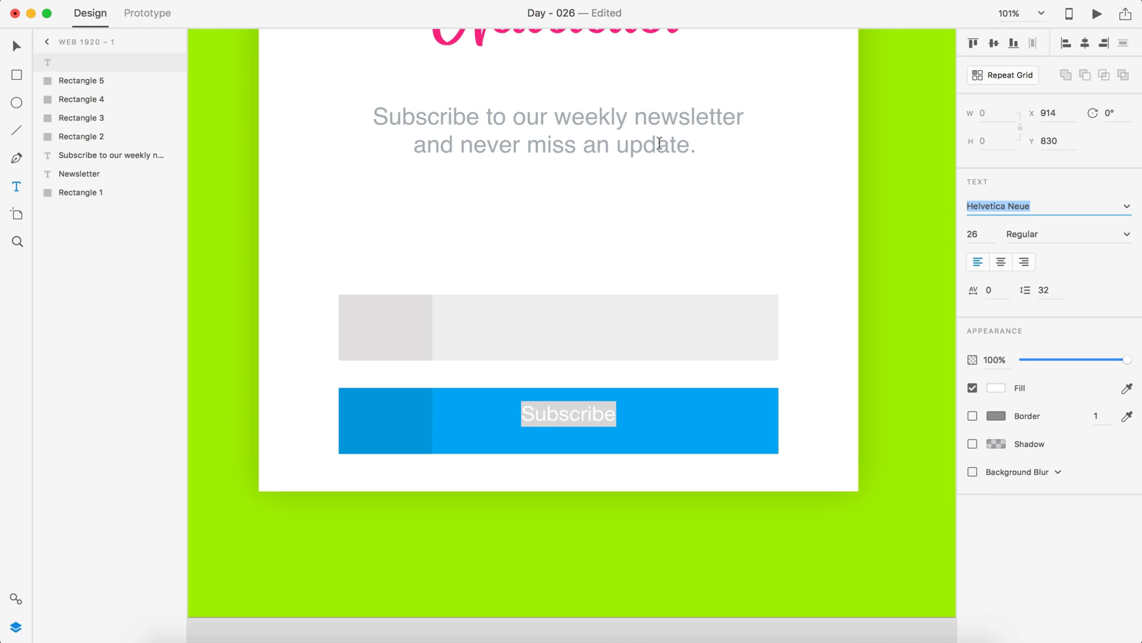
Set the subtitle paragraph to Helvetica Neue and nudge it to centre on the card.
{"action": "left_click", "coordinate": [629, 132]}
{"action": "double_click", "coordinate": [629, 132]}
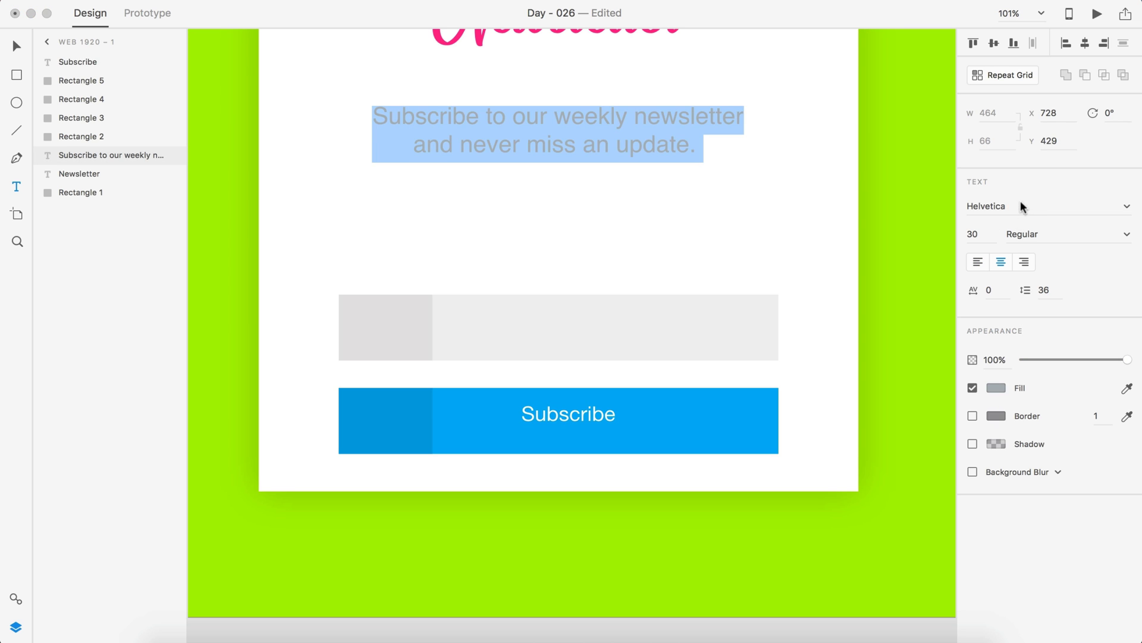
{"action": "left_click", "coordinate": [1023, 207]}
{"action": "type", "text": "Neue"}
{"action": "key", "text": "Return"}
{"action": "left_click", "coordinate": [14, 46]}
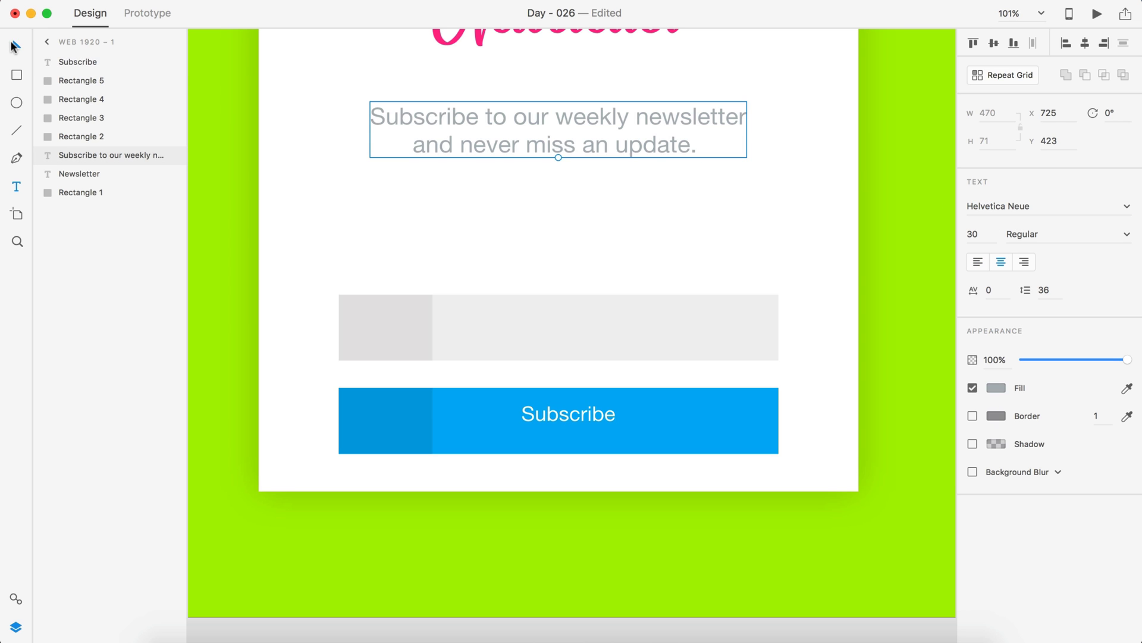
{"action": "scroll", "coordinate": [580, 120], "scroll_direction": "up", "scroll_amount": 3}
{"action": "left_click_drag", "start_coordinate": [586, 174], "coordinate": [590, 176]}
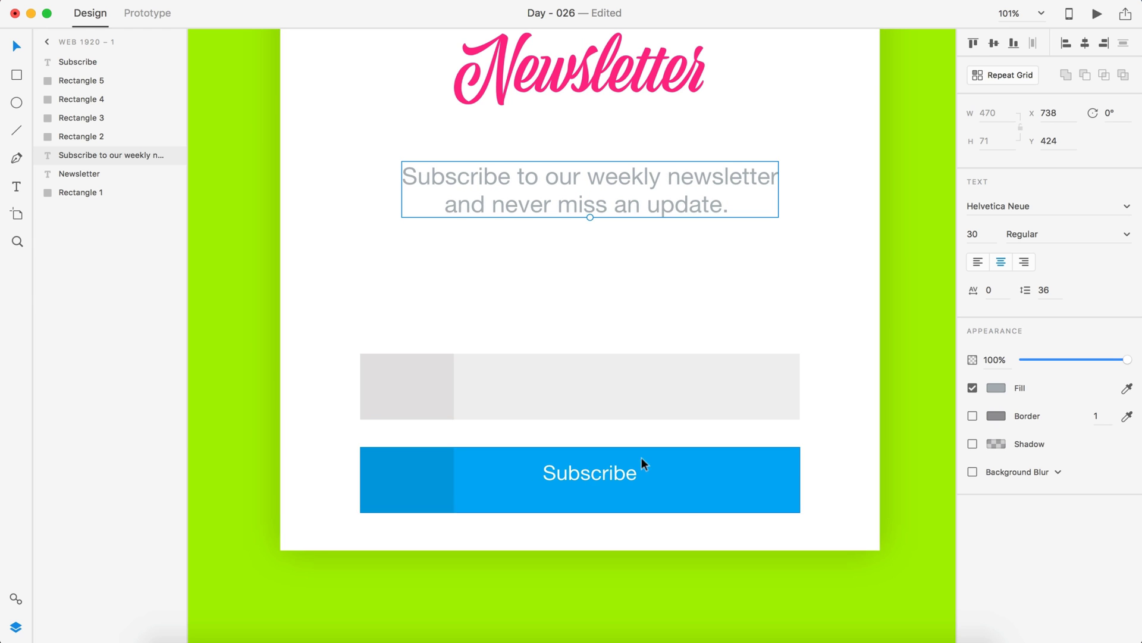
Align the Subscribe label to the vertical middle of the blue button rectangle.
{"action": "scroll", "coordinate": [642, 457], "scroll_direction": "down", "scroll_amount": 2}
{"action": "left_click", "coordinate": [602, 463]}
{"action": "left_click", "coordinate": [679, 456], "text": "shift"}
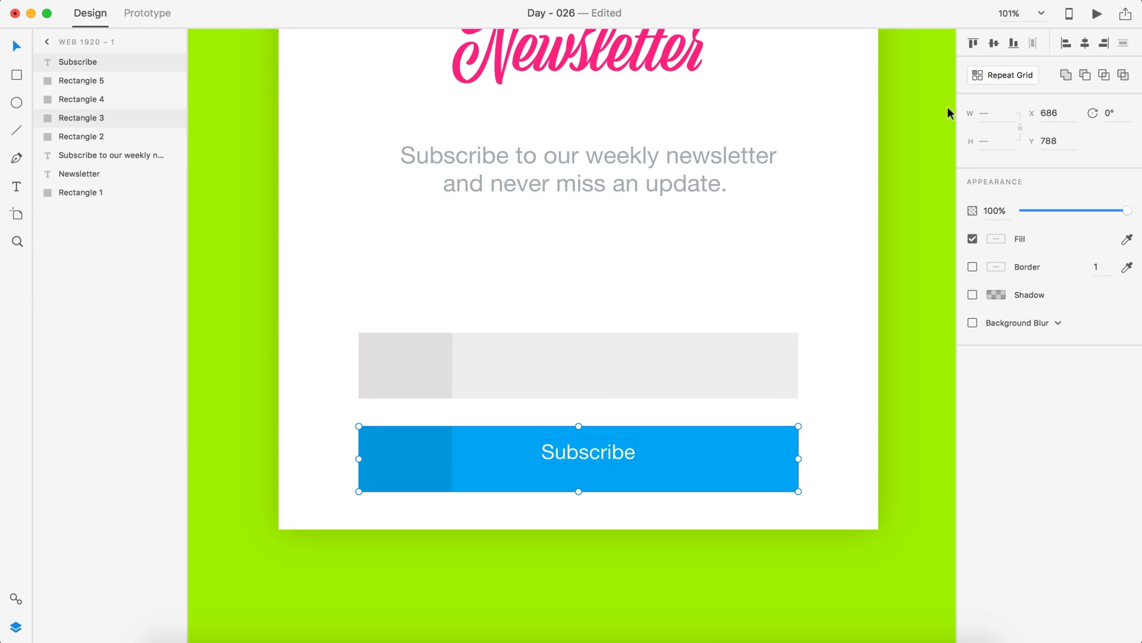
{"action": "left_click", "coordinate": [992, 46]}
{"action": "left_click", "coordinate": [888, 354]}
{"action": "scroll", "coordinate": [684, 327], "scroll_direction": "down", "scroll_amount": 3}
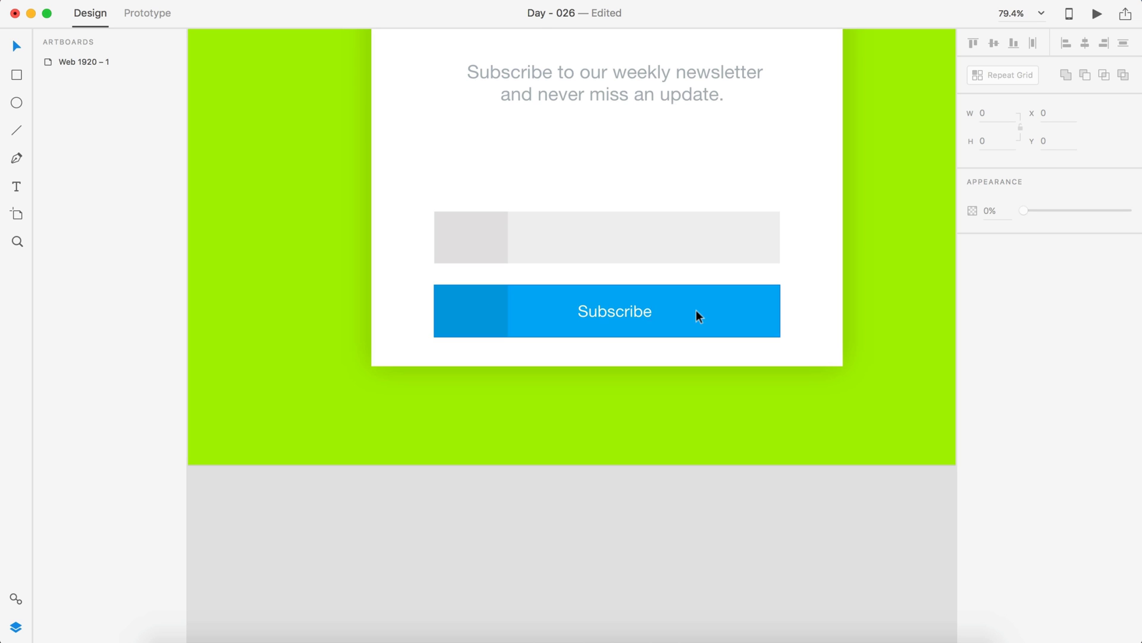
{"action": "scroll", "coordinate": [576, 509], "scroll_direction": "up", "scroll_amount": 3}
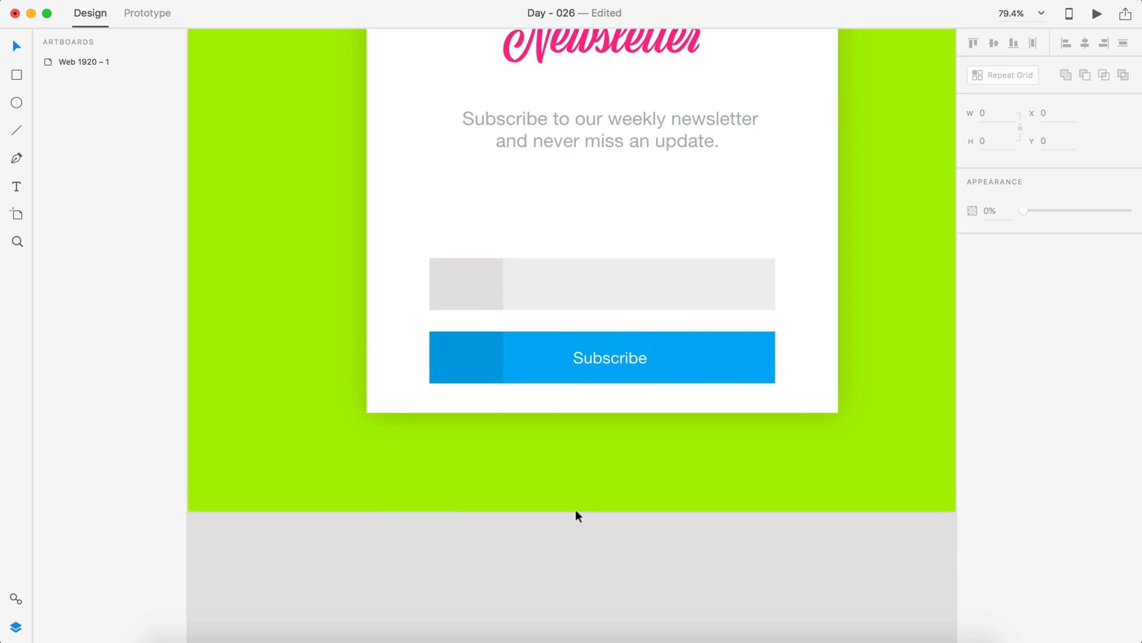
Copy the Subscribe label into the email field and recolour it a muted grey-blue.
{"action": "left_click_drag", "start_coordinate": [606, 380], "coordinate": [602, 302]}
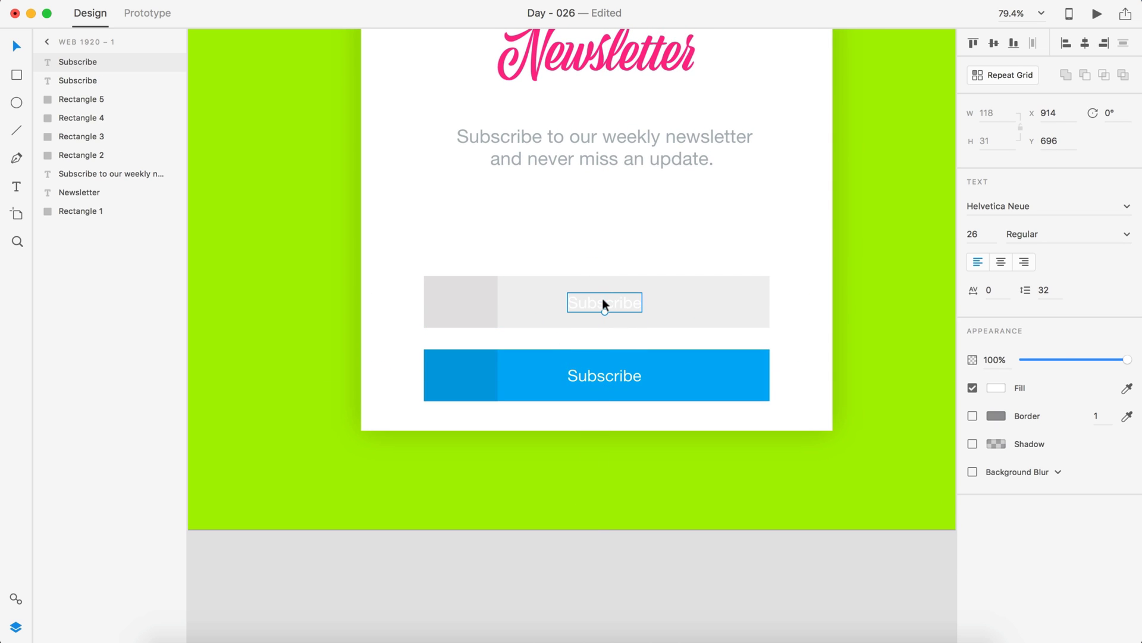
{"action": "left_click", "coordinate": [1127, 387]}
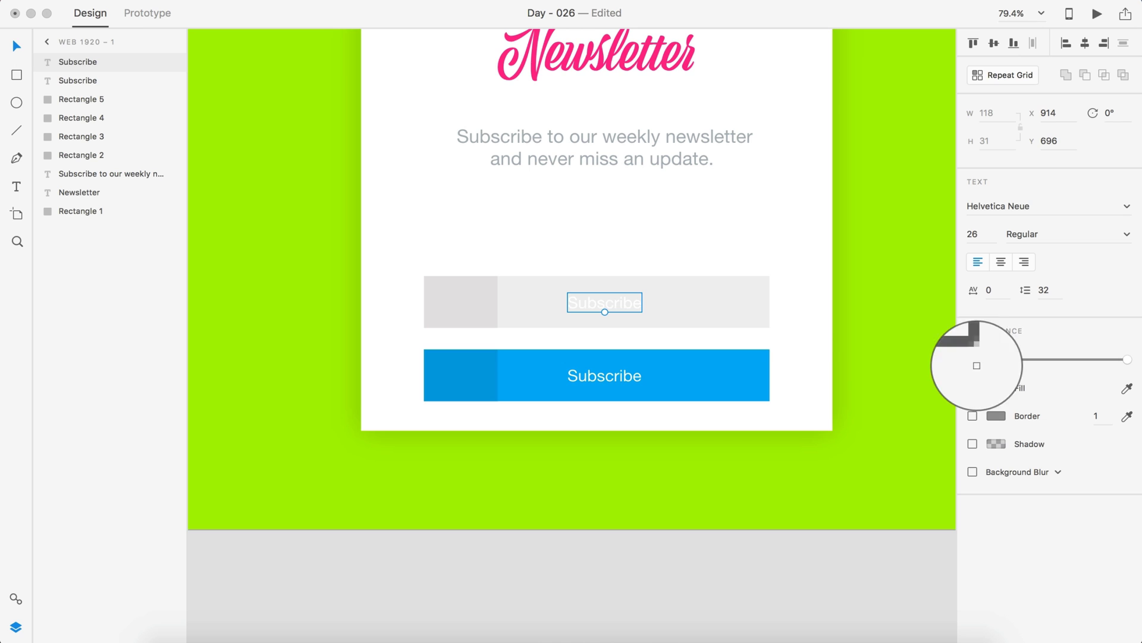
{"action": "left_click", "coordinate": [487, 298]}
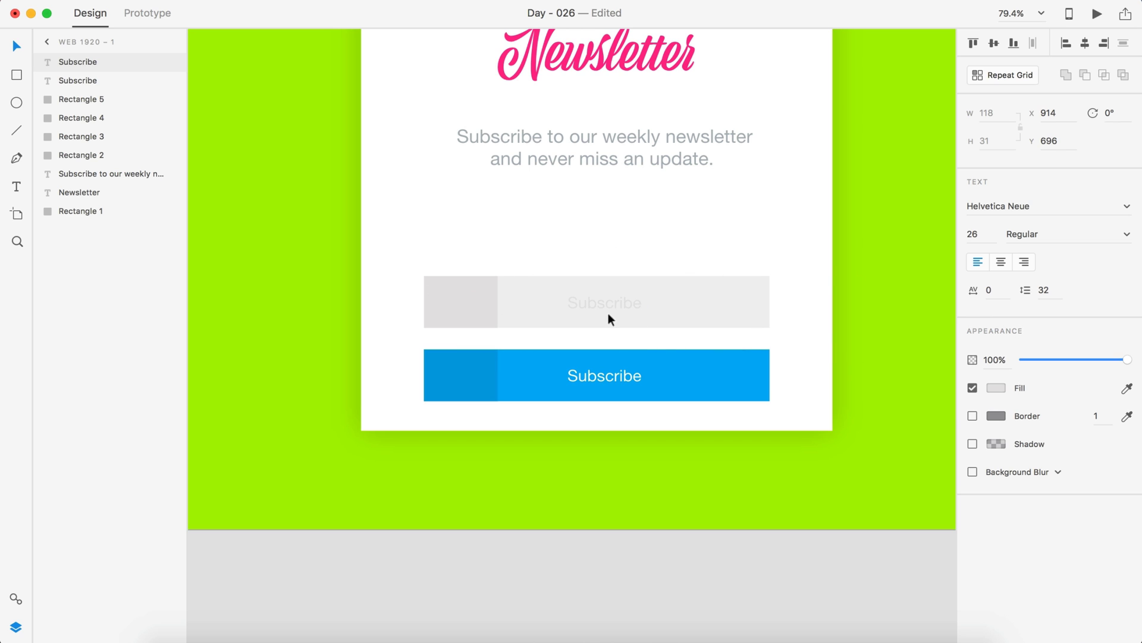
{"action": "left_click", "coordinate": [989, 388]}
{"action": "left_click", "coordinate": [943, 343]}
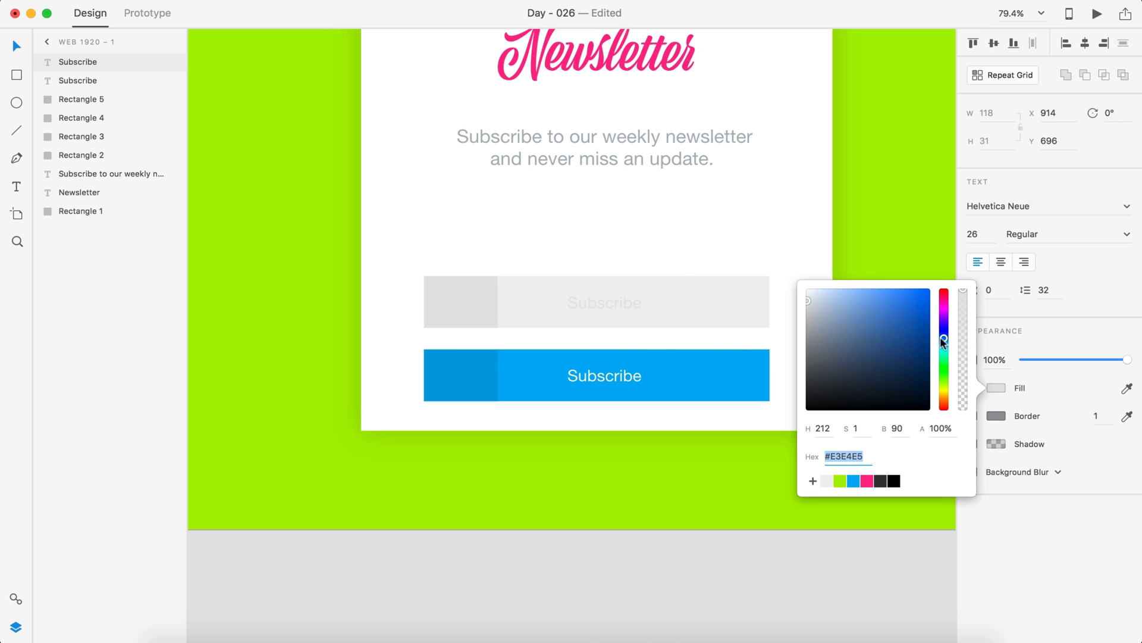
{"action": "left_click", "coordinate": [813, 319]}
{"action": "left_click_drag", "start_coordinate": [814, 319], "coordinate": [831, 323]}
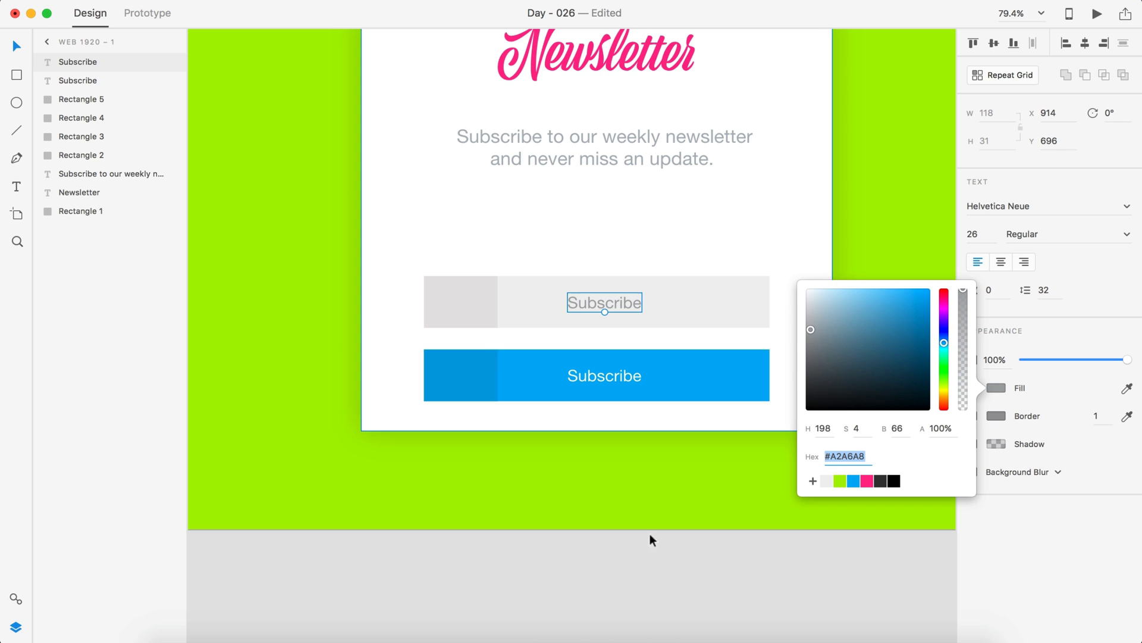
{"action": "left_click", "coordinate": [584, 578]}
Retype the copied label as 'Your Email'.
{"action": "scroll", "coordinate": [607, 431], "scroll_direction": "down", "scroll_amount": 5}
{"action": "double_click", "coordinate": [613, 347]}
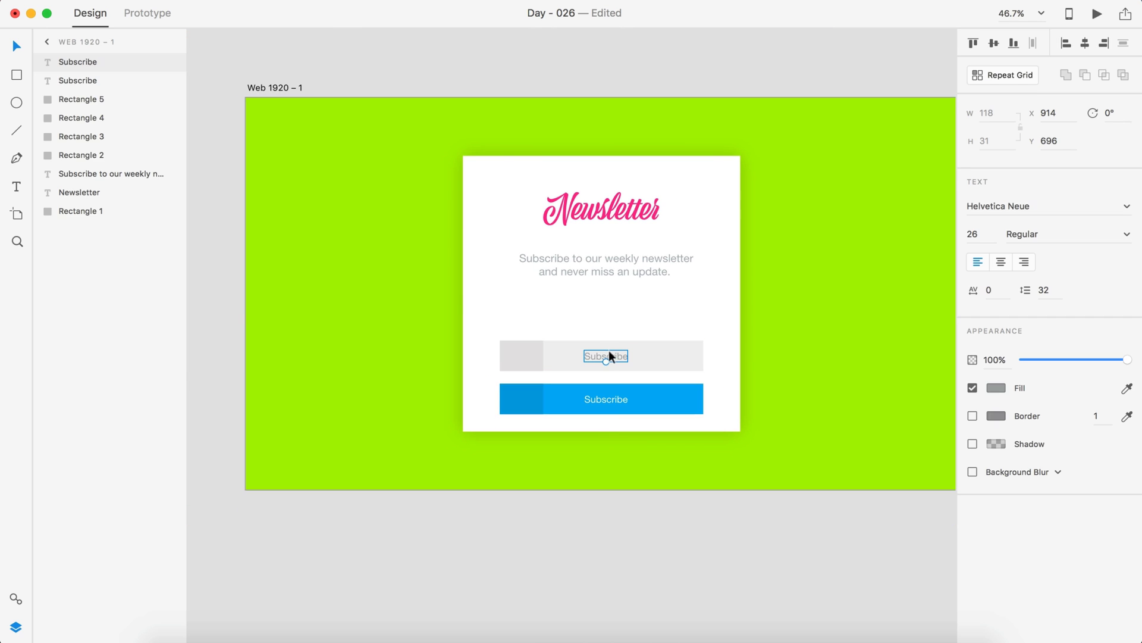
{"action": "type", "text": "Your Email"}
{"action": "key", "text": "Escape"}
Centre Your Email horizontally in the field and Subscribe in its button.
{"action": "scroll", "coordinate": [640, 380], "scroll_direction": "up", "scroll_amount": 5}
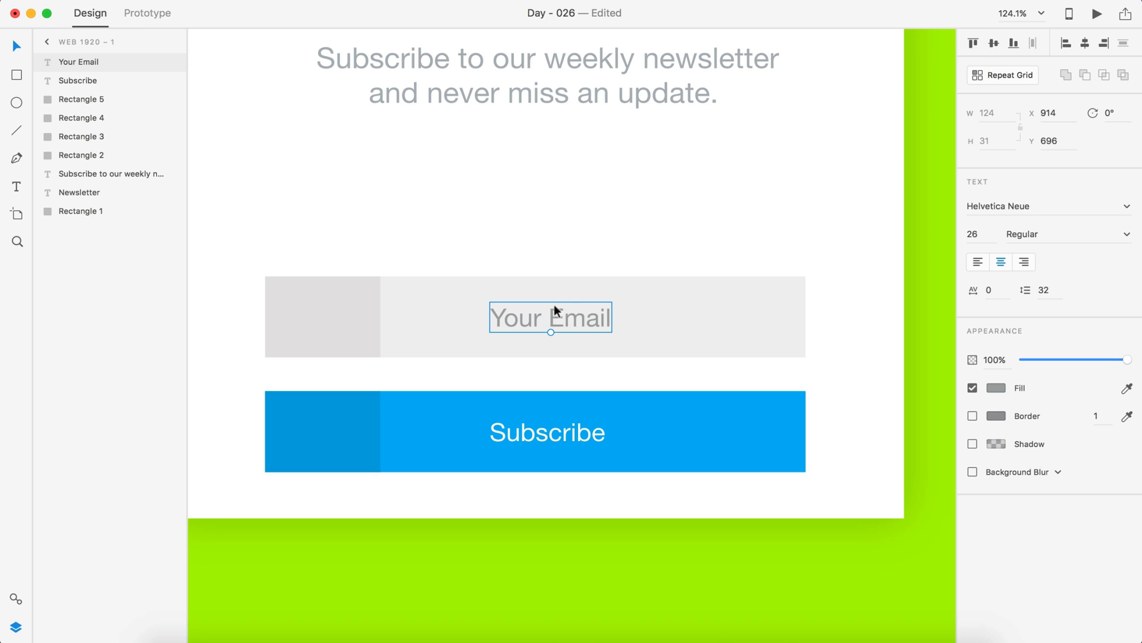
{"action": "left_click", "coordinate": [755, 318]}
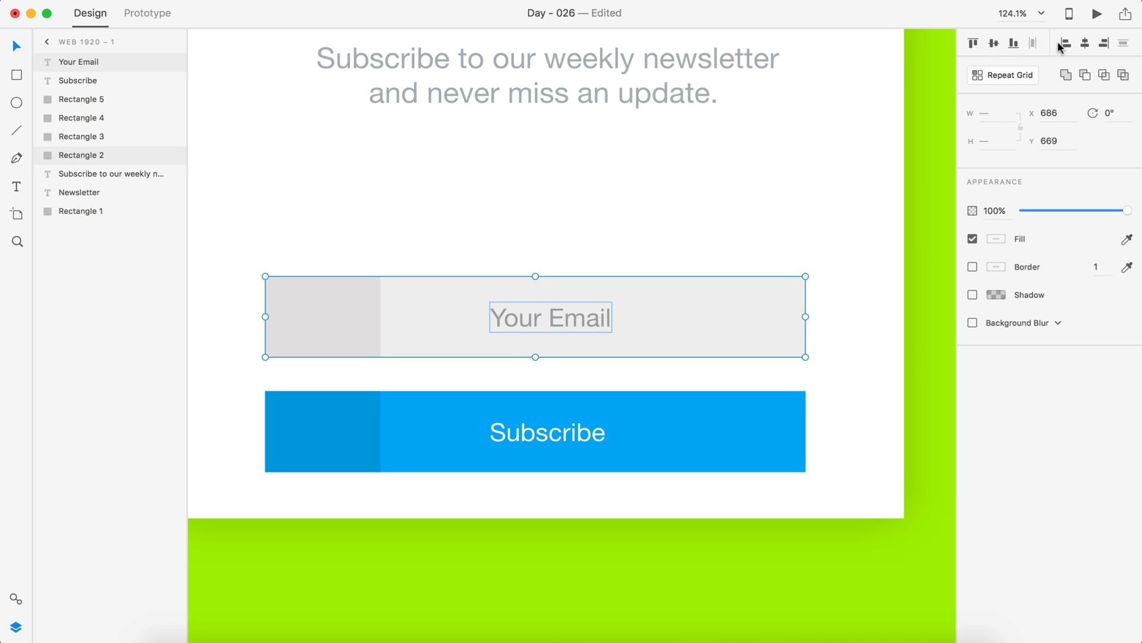
{"action": "left_click", "coordinate": [1085, 44]}
{"action": "left_click", "coordinate": [544, 433]}
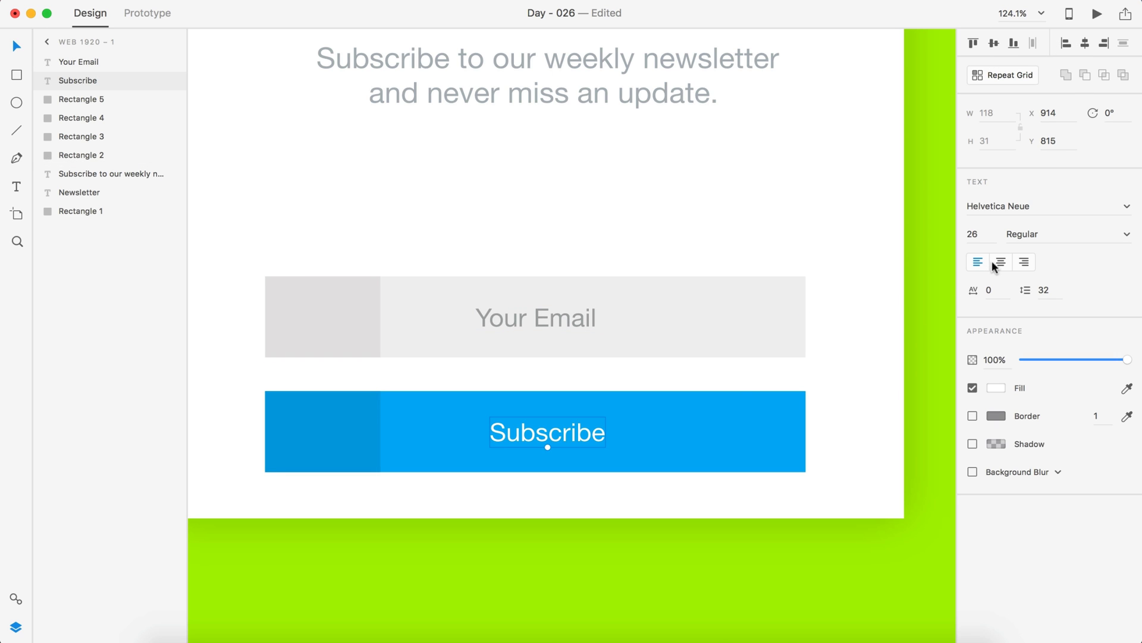
{"action": "left_click", "coordinate": [708, 433]}
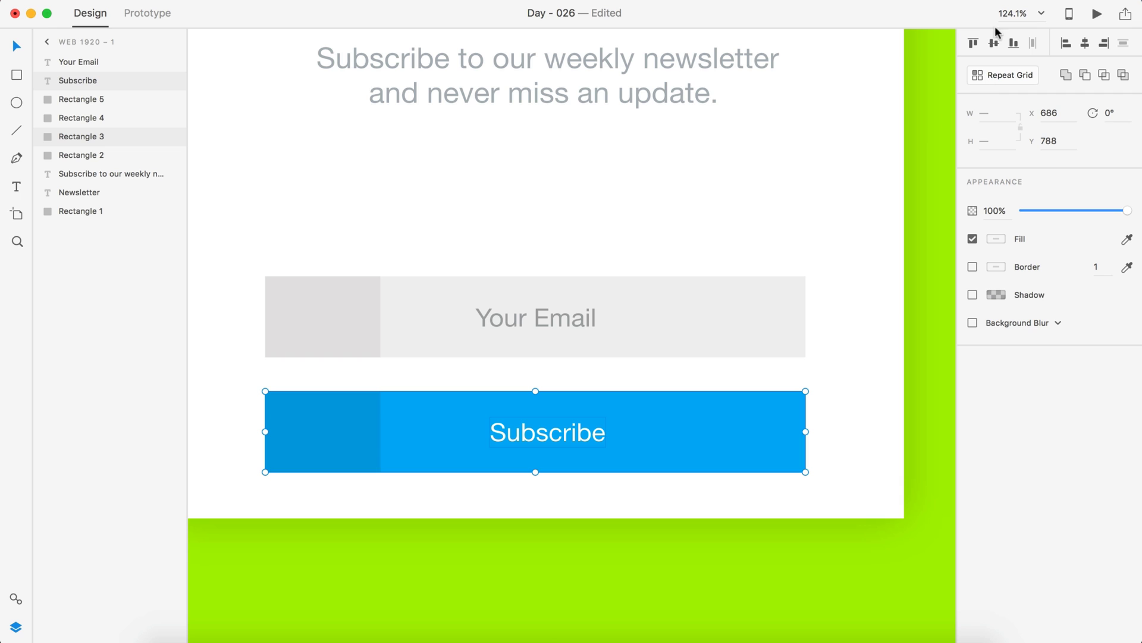
{"action": "left_click", "coordinate": [1085, 43]}
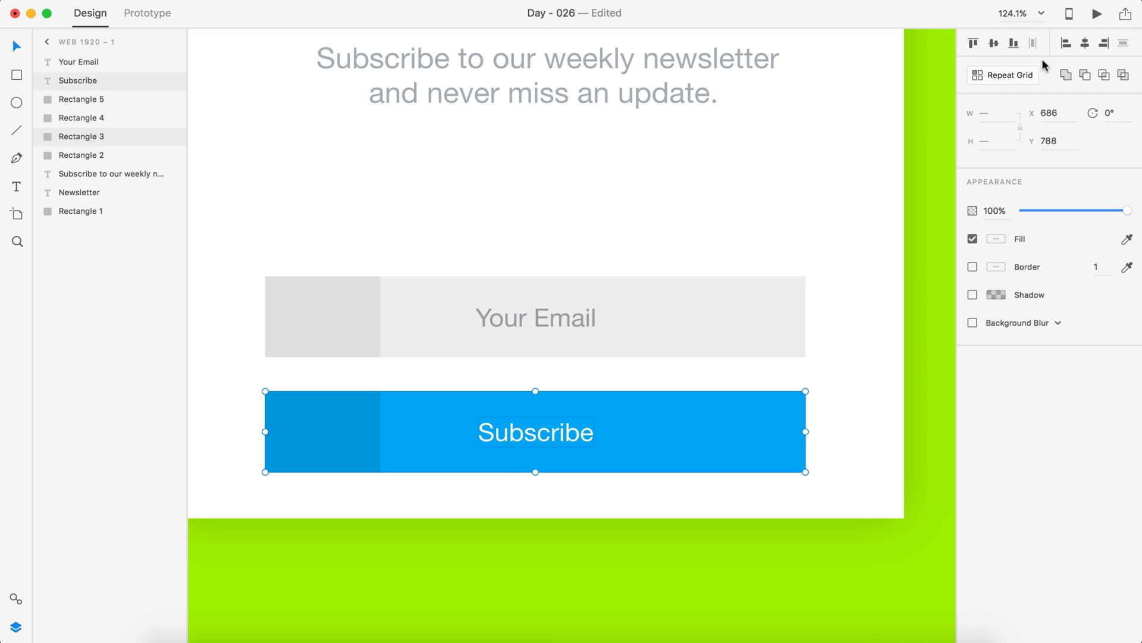
Lighten the Your Email text to pale blue-grey #C4CDD1.
{"action": "left_click", "coordinate": [561, 328]}
{"action": "left_click", "coordinate": [996, 388]}
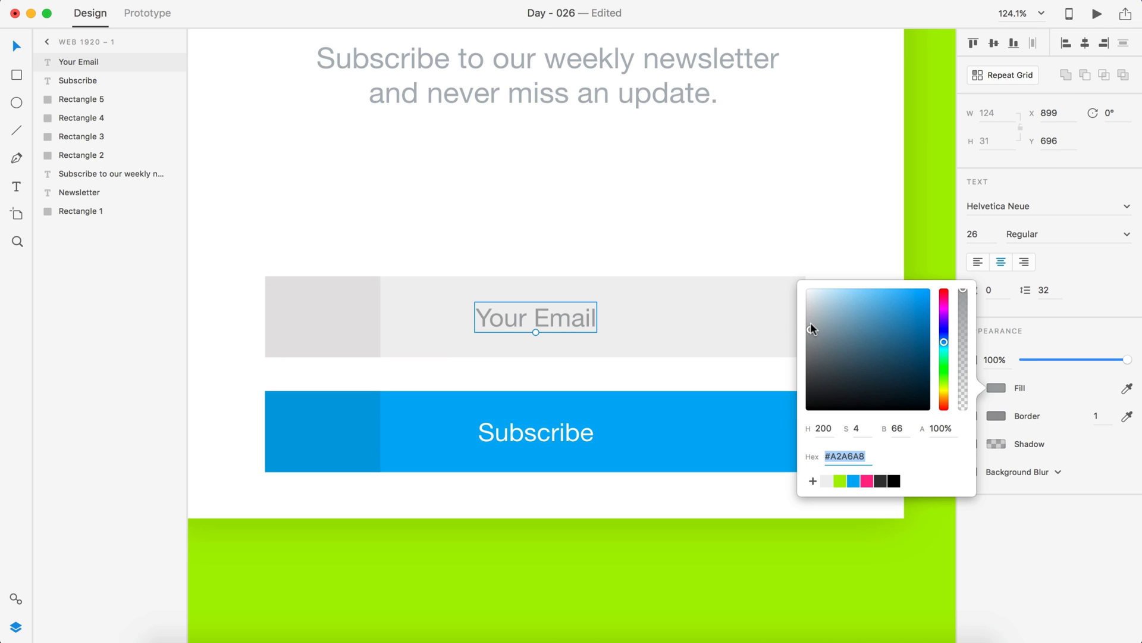
{"action": "left_click_drag", "start_coordinate": [811, 322], "coordinate": [812, 308]}
{"action": "scroll", "coordinate": [373, 323], "scroll_direction": "down", "scroll_amount": 5}
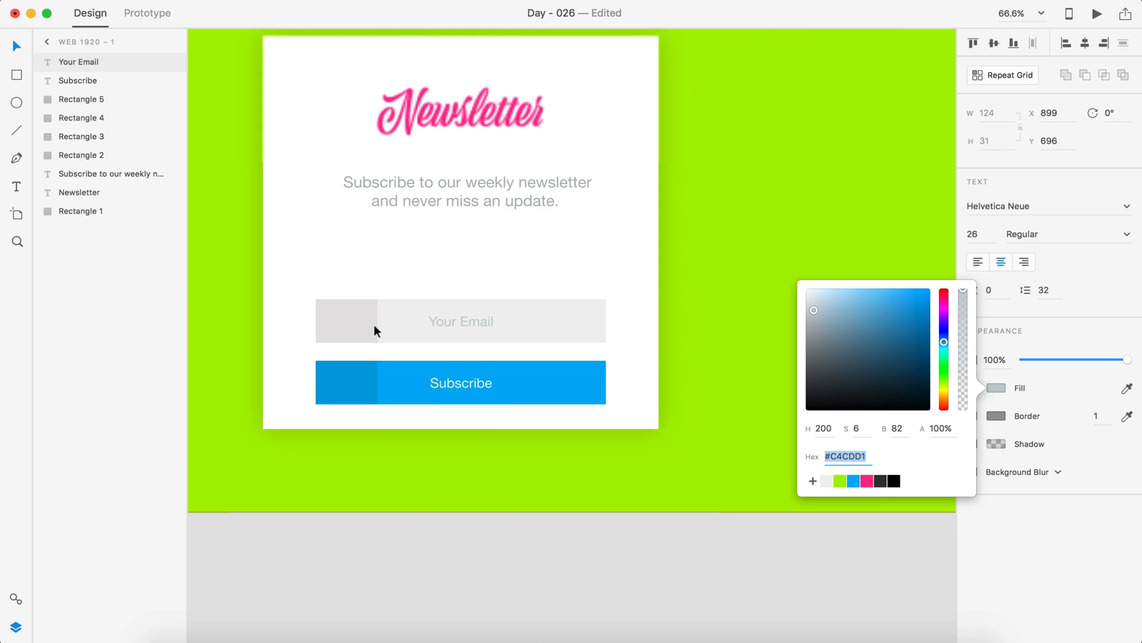
{"action": "left_click", "coordinate": [444, 566]}
{"action": "scroll", "coordinate": [452, 562], "scroll_direction": "left", "scroll_amount": 3}
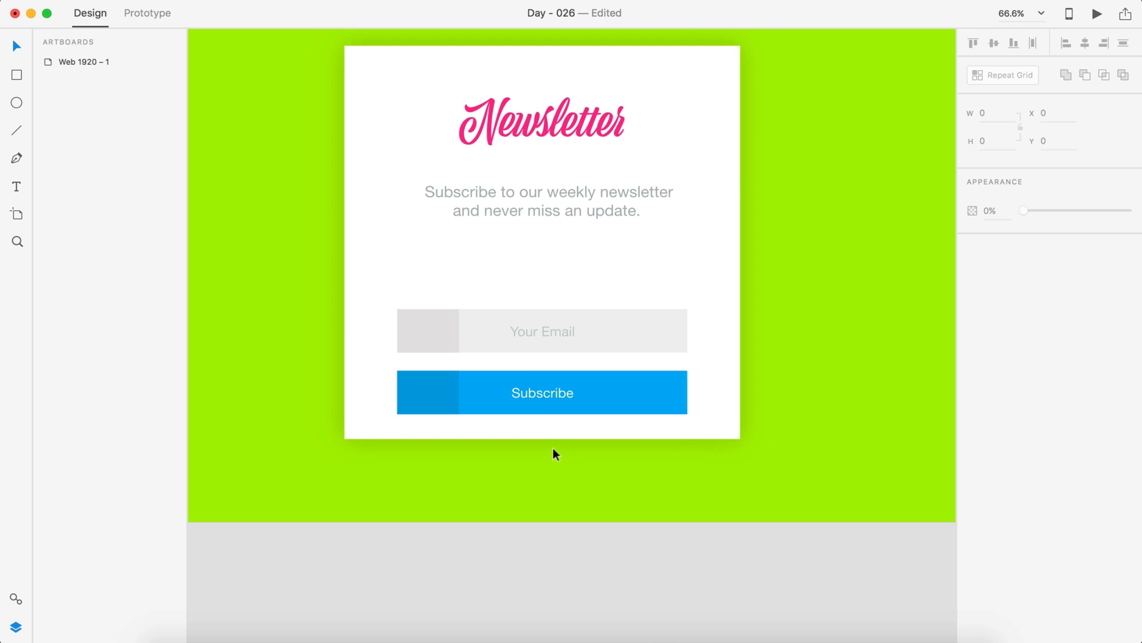
{"action": "scroll", "coordinate": [559, 244], "scroll_direction": "down", "scroll_amount": 1}
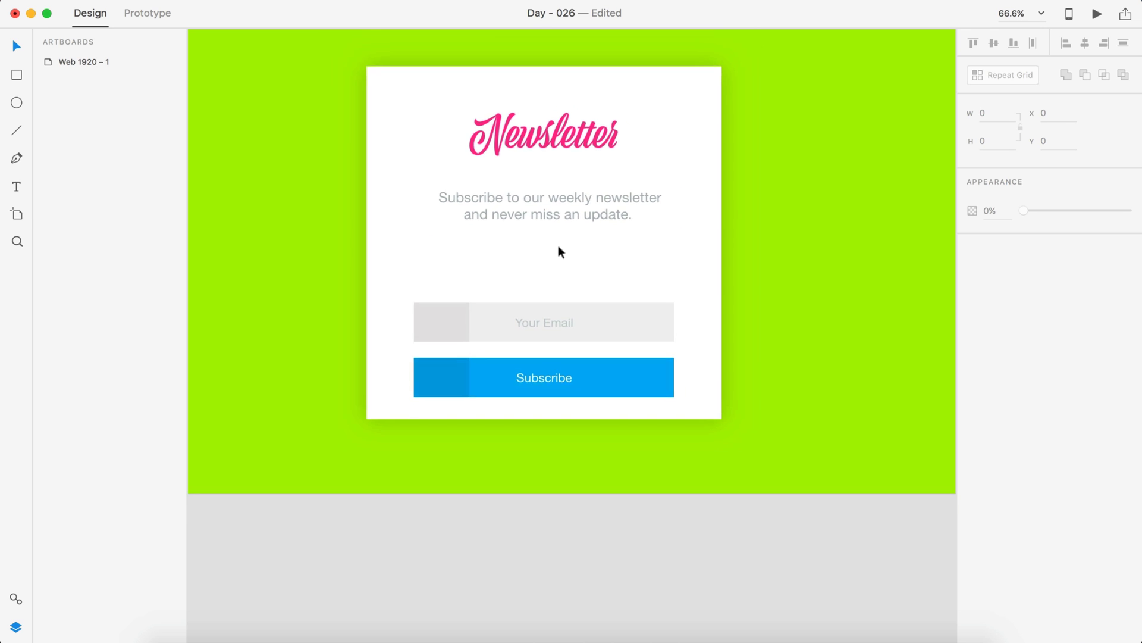
Shorten the white card from its top edge.
{"action": "left_click", "coordinate": [558, 246]}
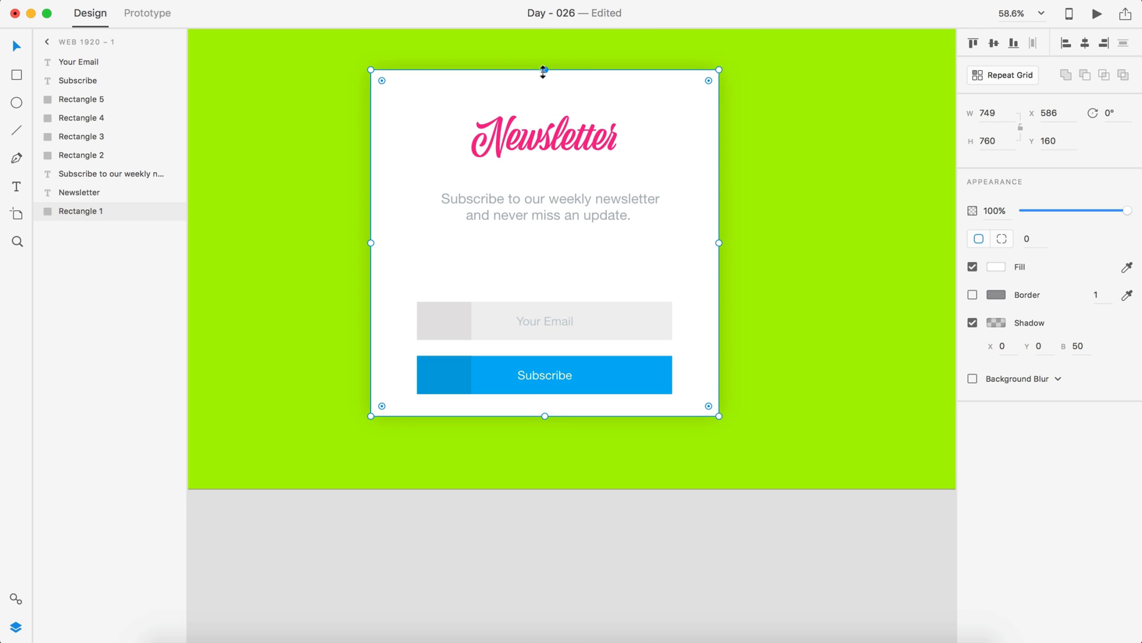
{"action": "left_click_drag", "start_coordinate": [542, 70], "coordinate": [542, 93]}
{"action": "left_click", "coordinate": [542, 197]}
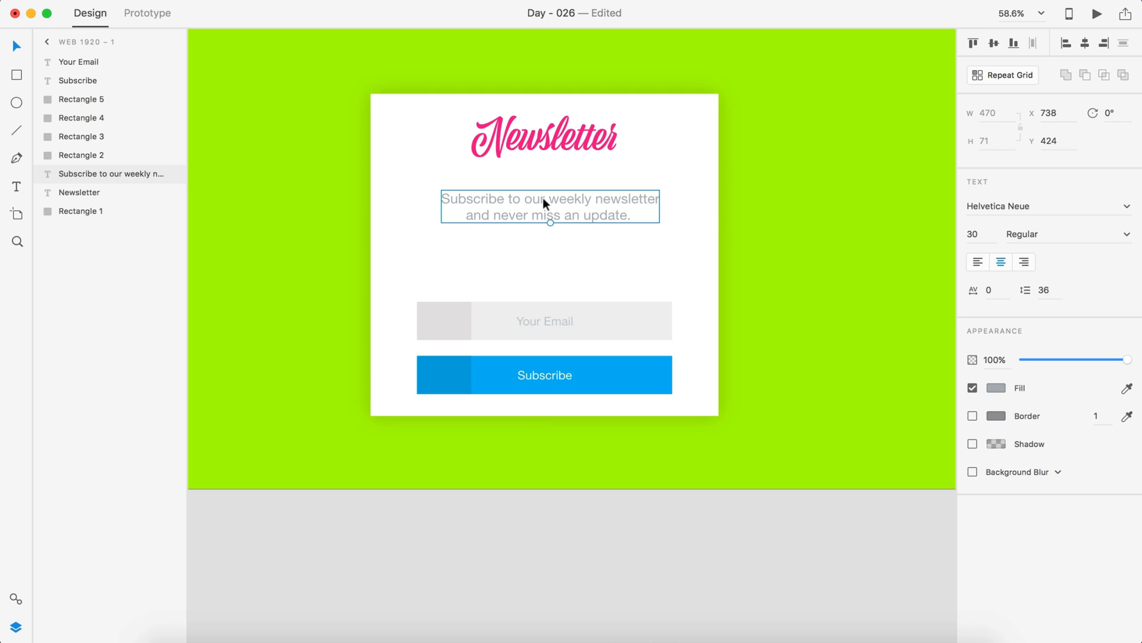
{"action": "scroll", "coordinate": [533, 365], "scroll_direction": "up", "scroll_amount": 3}
Group the Subscribe button parts, and separately group the email field parts.
{"action": "left_click", "coordinate": [555, 378]}
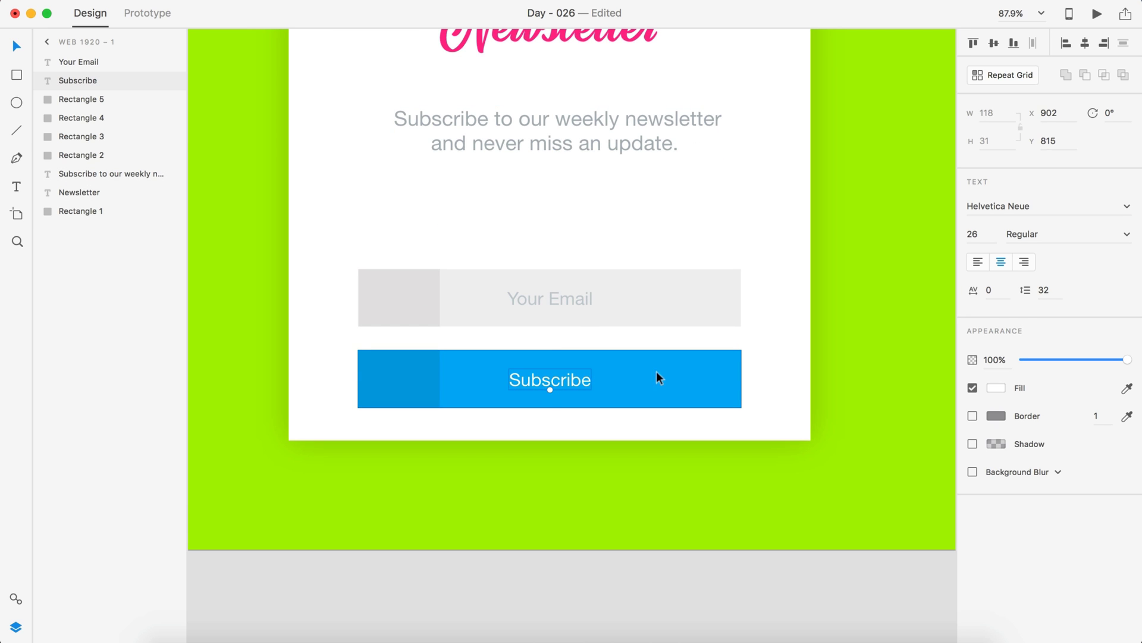
{"action": "left_click", "coordinate": [656, 378], "text": "shift"}
{"action": "left_click", "coordinate": [409, 377], "text": "shift"}
{"action": "key", "text": "super+g"}
{"action": "left_click", "coordinate": [612, 298]}
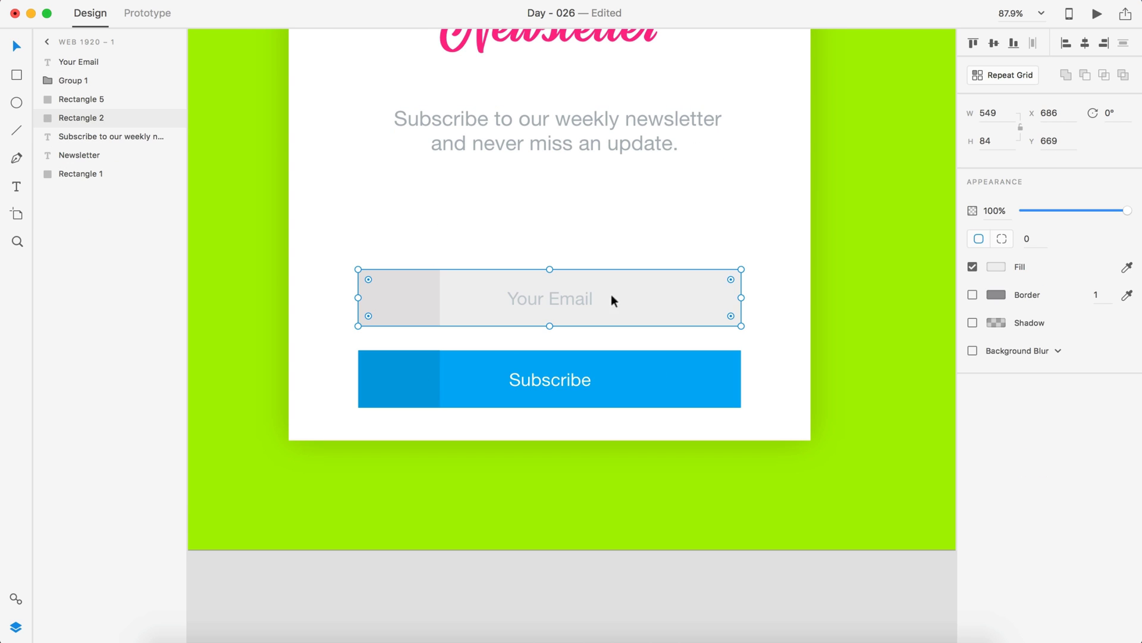
{"action": "left_click", "coordinate": [571, 298], "text": "shift"}
{"action": "left_click", "coordinate": [404, 294], "text": "shift"}
{"action": "key", "text": "super+g"}
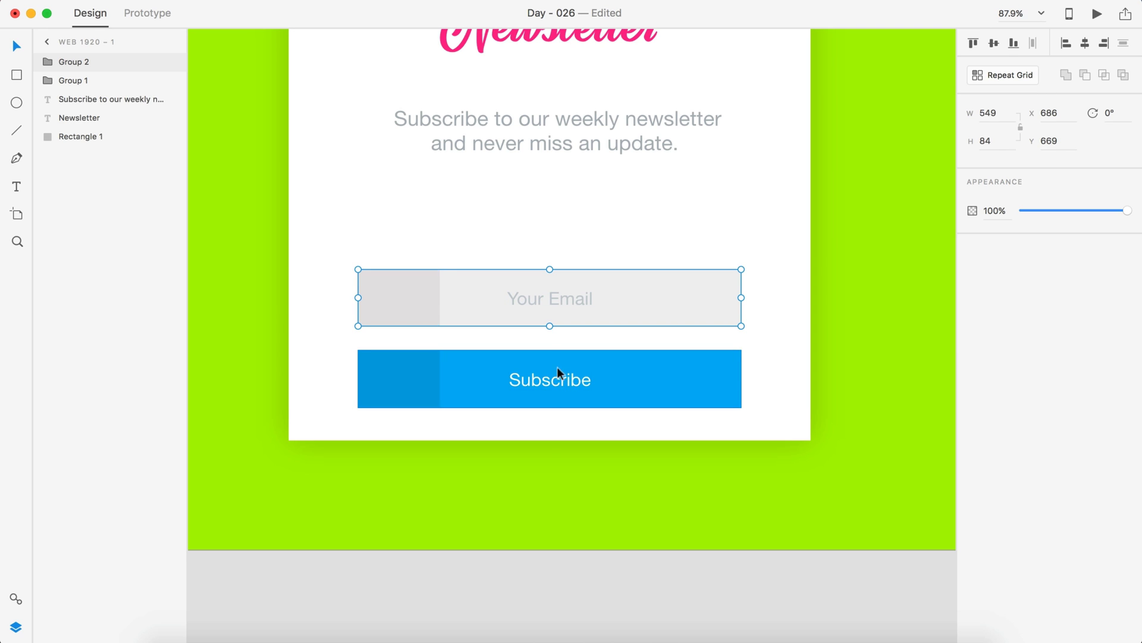
Nudge the Subscribe button group down a few pixels.
{"action": "left_click", "coordinate": [557, 351]}
{"action": "key", "text": "Down"}
{"action": "key", "text": "Down"}
{"action": "key", "text": "Down"}
{"action": "key", "text": "Down"}
{"action": "key", "text": "Down"}
{"action": "key", "text": "Down"}
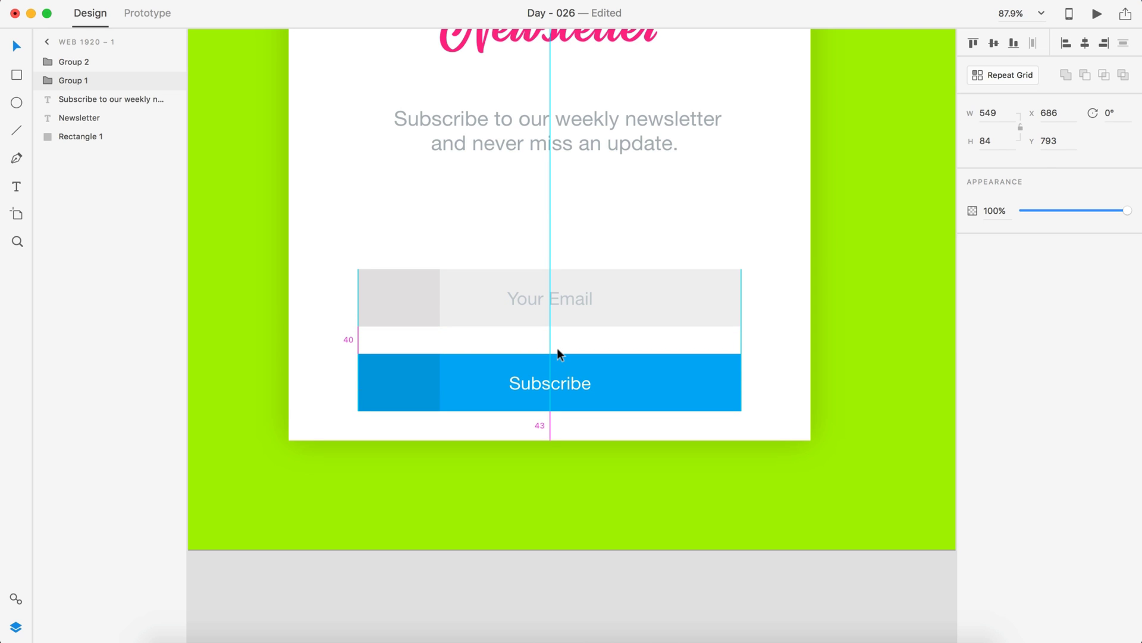
{"action": "key", "text": "shift+Down"}
{"action": "key", "text": "shift+Up"}
{"action": "key", "text": "shift+Up"}
{"action": "key", "text": "Down"}
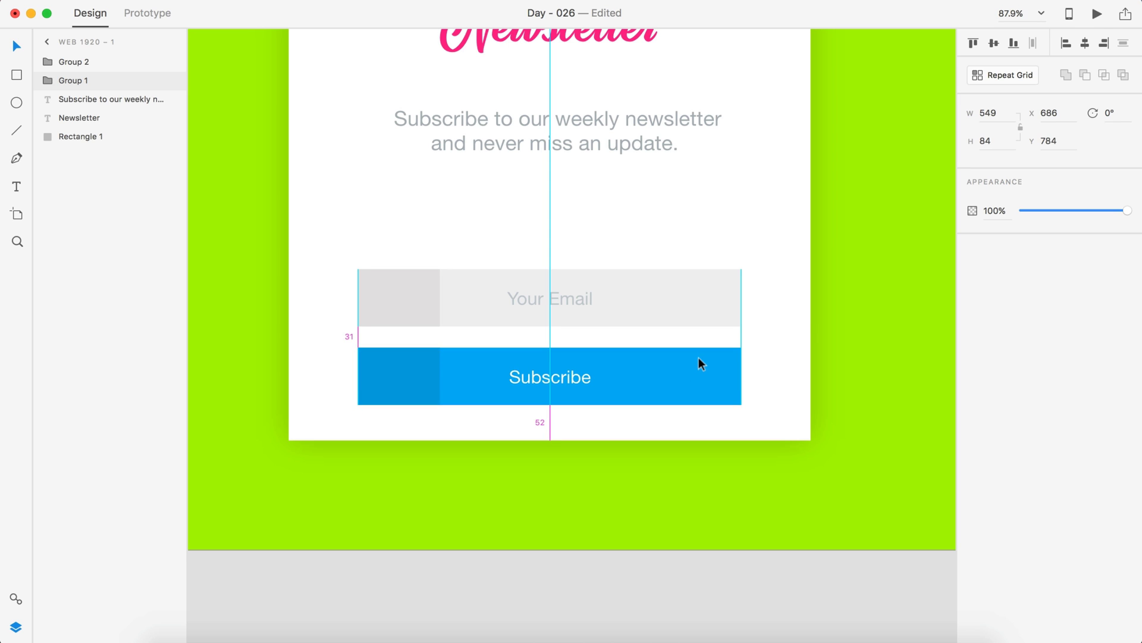
{"action": "key", "text": "Down"}
{"action": "key", "text": "Down"}
{"action": "key", "text": "Down"}
{"action": "key", "text": "Down"}
Reposition the email field and button together, ending 10 px higher.
{"action": "left_click", "coordinate": [606, 300], "text": "shift"}
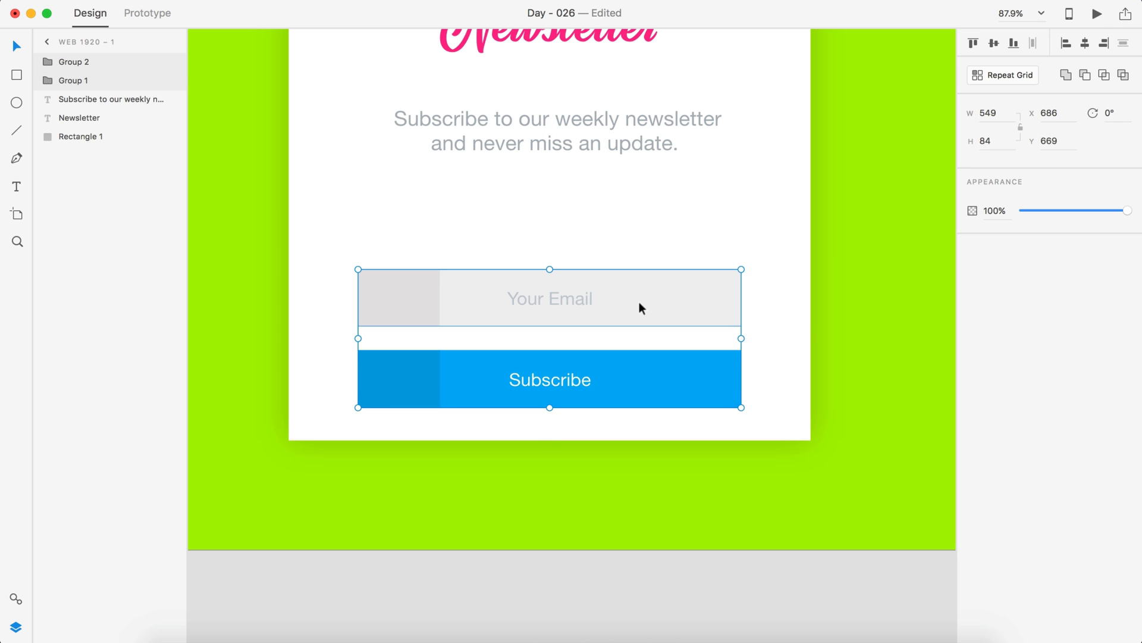
{"action": "left_click_drag", "start_coordinate": [642, 308], "coordinate": [638, 334]}
{"action": "key", "text": "shift+Up"}
{"action": "key", "text": "shift+Up"}
{"action": "key", "text": "shift+Up"}
{"action": "key", "text": "shift+Up"}
{"action": "key", "text": "shift+Up"}
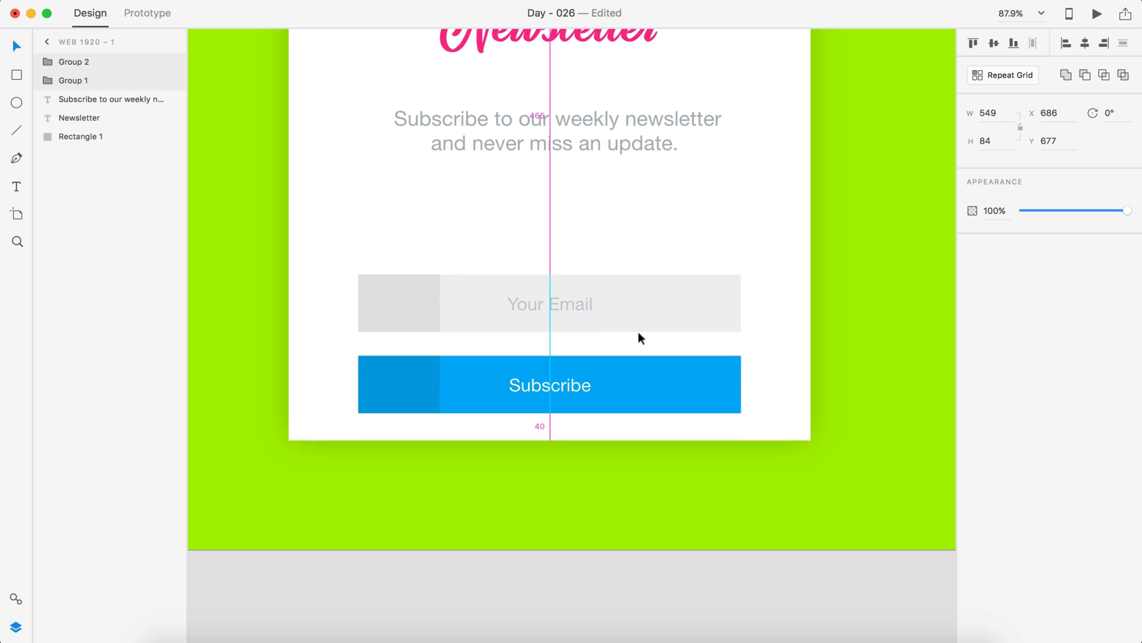
{"action": "key", "text": "shift+Up"}
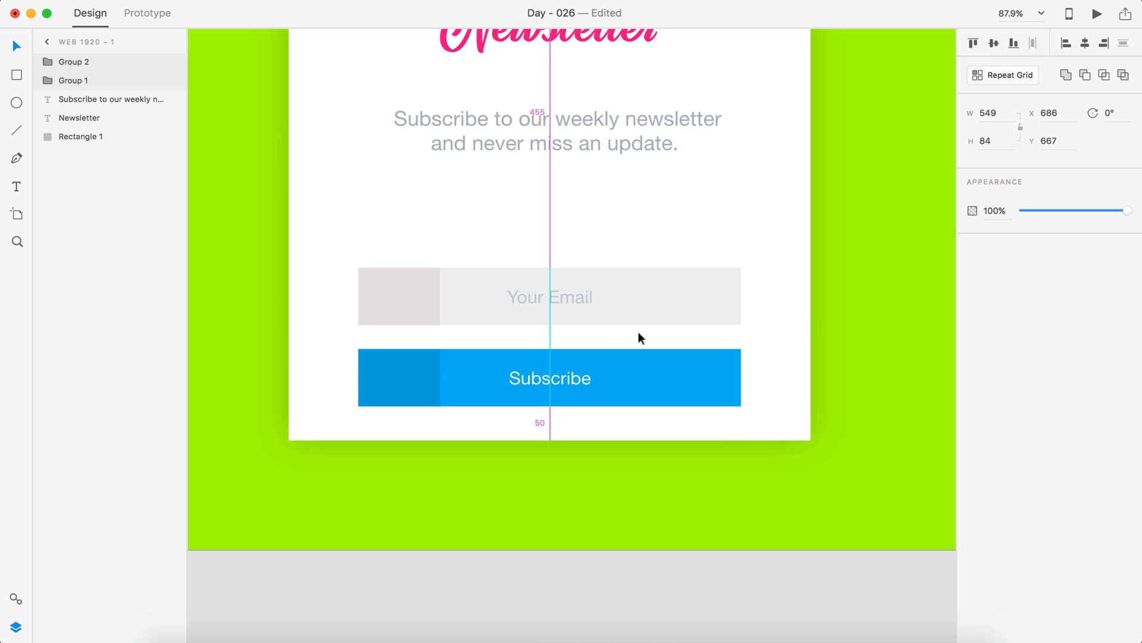
{"action": "scroll", "coordinate": [569, 301], "scroll_direction": "down", "scroll_amount": 5}
Move the subtitle down toward the field, then back up about 22 px.
{"action": "left_click_drag", "start_coordinate": [562, 187], "coordinate": [558, 242]}
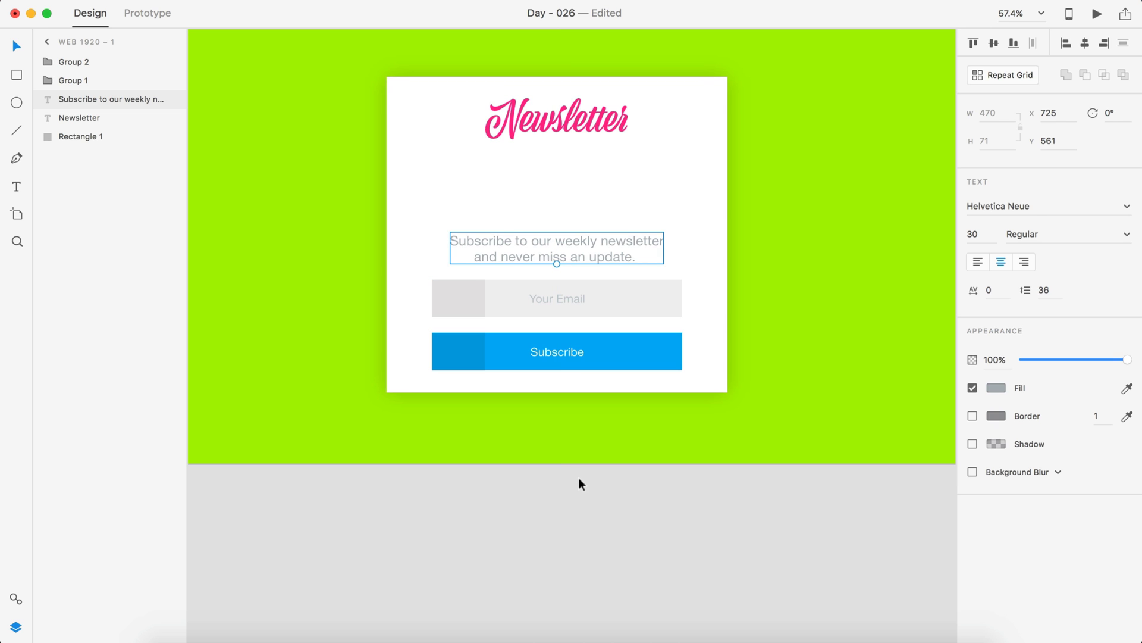
{"action": "left_click", "coordinate": [578, 477]}
{"action": "scroll", "coordinate": [579, 478], "scroll_direction": "up", "scroll_amount": 2}
{"action": "left_click_drag", "start_coordinate": [587, 287], "coordinate": [591, 262]}
{"action": "left_click", "coordinate": [596, 500]}
{"action": "scroll", "coordinate": [589, 533], "scroll_direction": "down", "scroll_amount": 2}
{"action": "scroll", "coordinate": [591, 242], "scroll_direction": "up", "scroll_amount": 4}
Lower the card's top edge and shift the title, text and fields up inside it.
{"action": "left_click", "coordinate": [561, 108]}
{"action": "left_click_drag", "start_coordinate": [563, 107], "coordinate": [566, 125]}
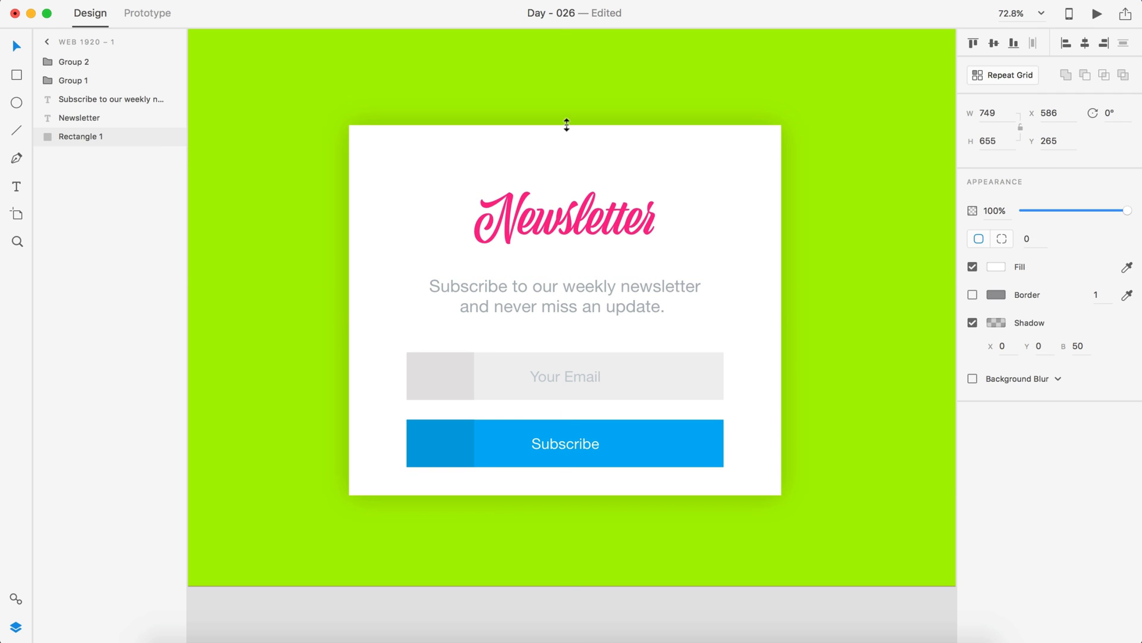
{"action": "left_click", "coordinate": [732, 613]}
{"action": "left_click_drag", "start_coordinate": [732, 613], "coordinate": [626, 278]}
Narrow the card evenly from both sides to 659 wide.
{"action": "left_click", "coordinate": [757, 307]}
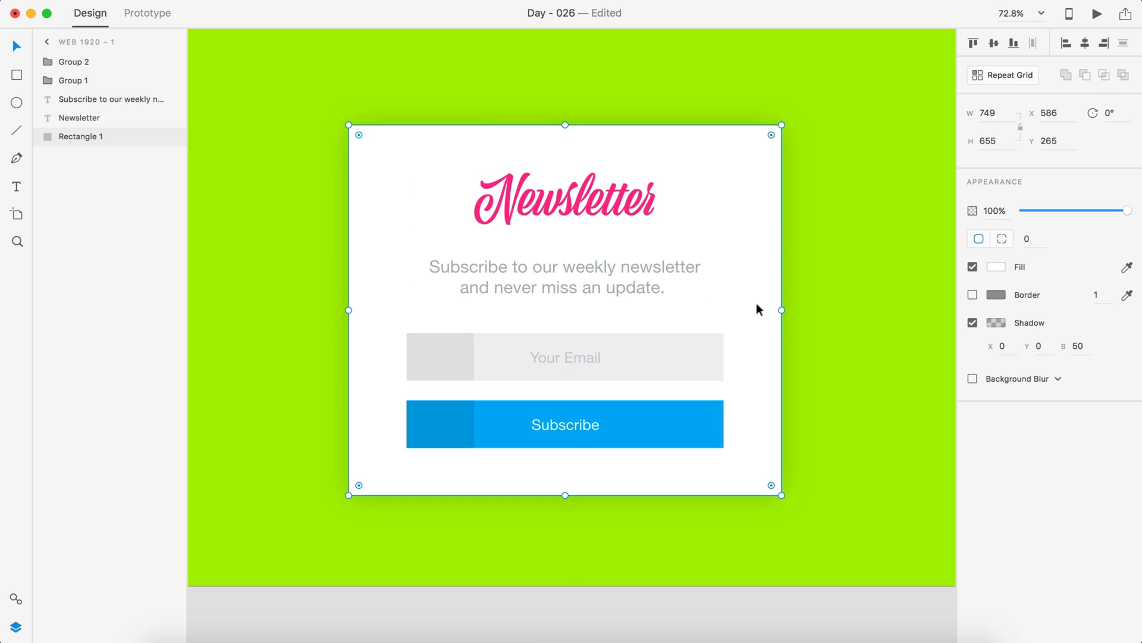
{"action": "left_click_drag", "start_coordinate": [782, 309], "coordinate": [755, 308]}
{"action": "scroll", "coordinate": [756, 309], "scroll_direction": "down", "scroll_amount": 3}
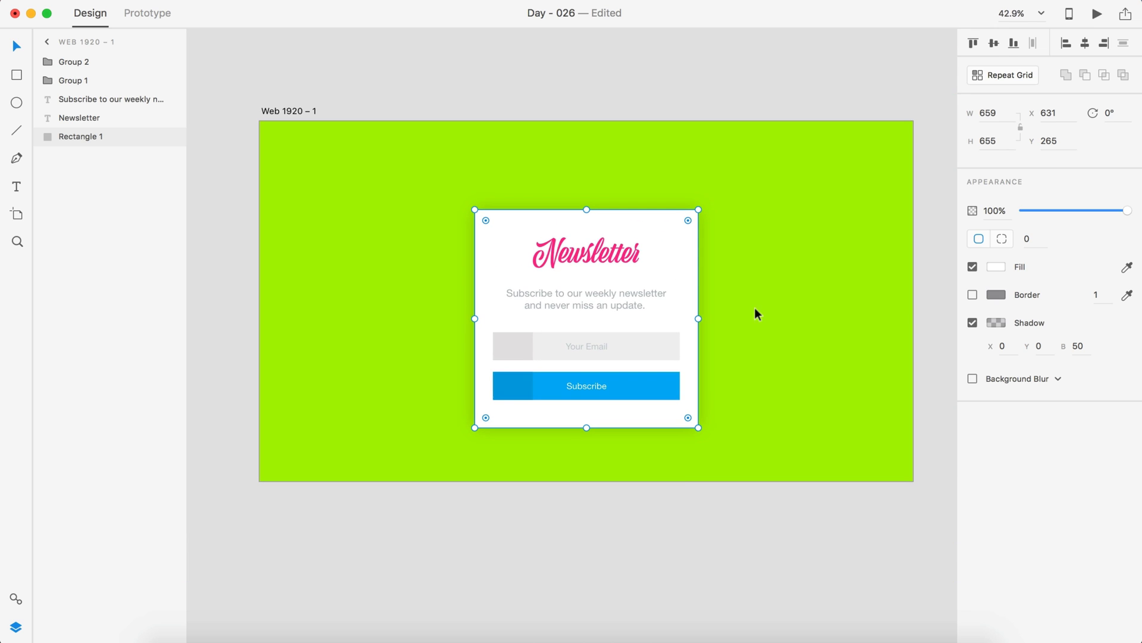
{"action": "scroll", "coordinate": [593, 301], "scroll_direction": "up", "scroll_amount": 5}
{"action": "scroll", "coordinate": [630, 313], "scroll_direction": "down", "scroll_amount": 3}
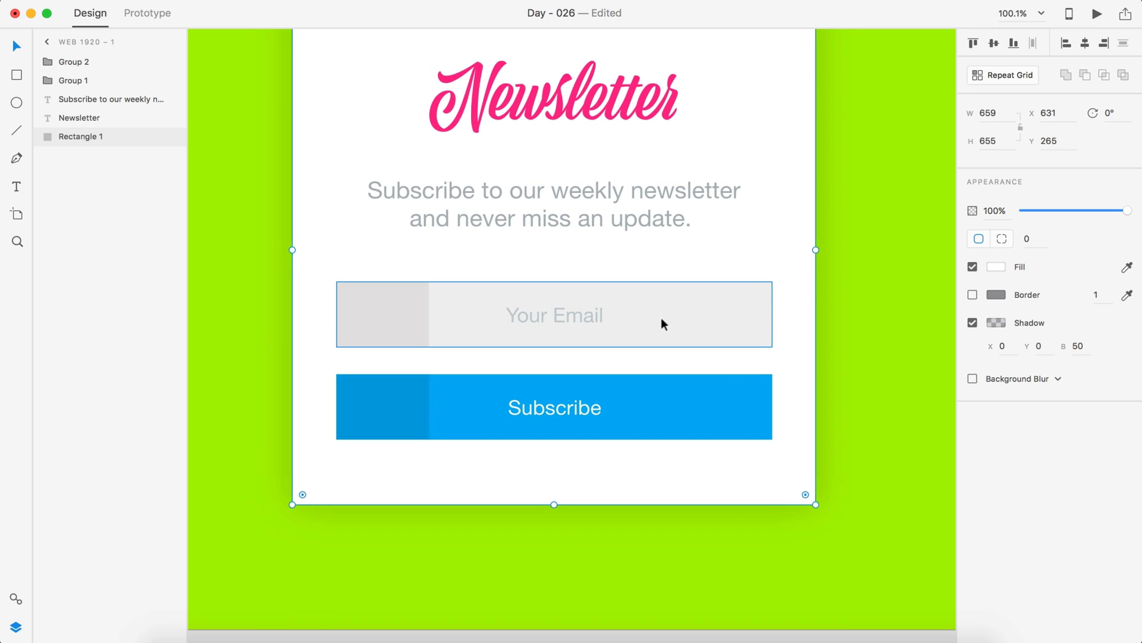
Ungroup the email field and Subscribe button groups.
{"action": "left_click", "coordinate": [358, 338]}
{"action": "key", "text": "Escape"}
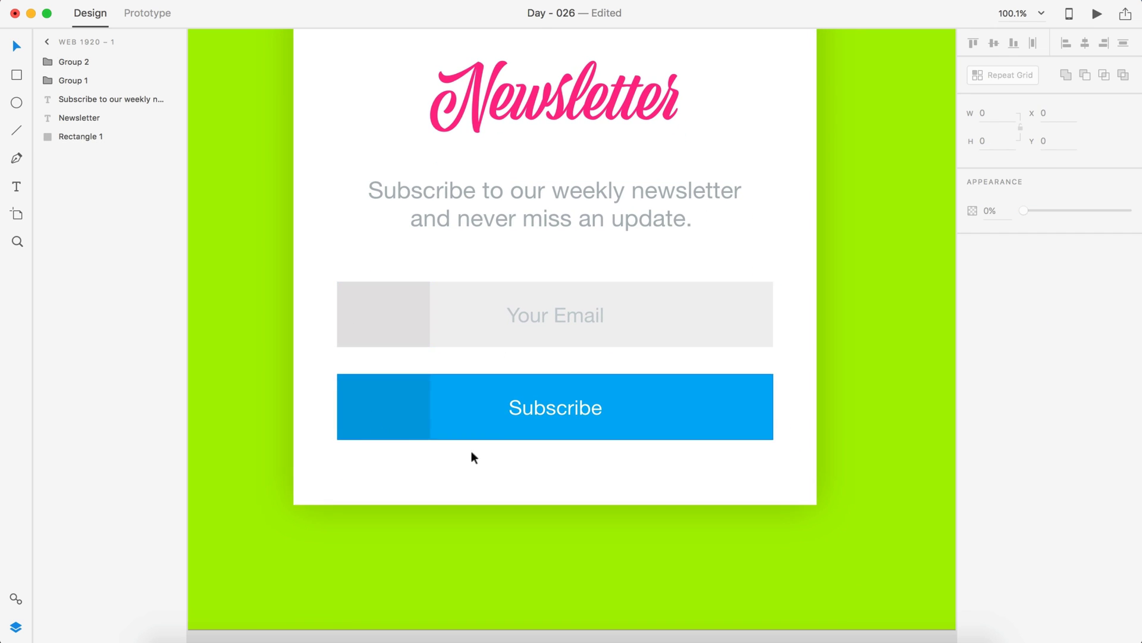
{"action": "left_click", "coordinate": [592, 309]}
{"action": "key", "text": "super+shift+g"}
{"action": "left_click", "coordinate": [687, 415]}
{"action": "key", "text": "super+shift+g"}
Give the four field and button rectangles a corner radius of 10.
{"action": "left_click", "coordinate": [669, 468]}
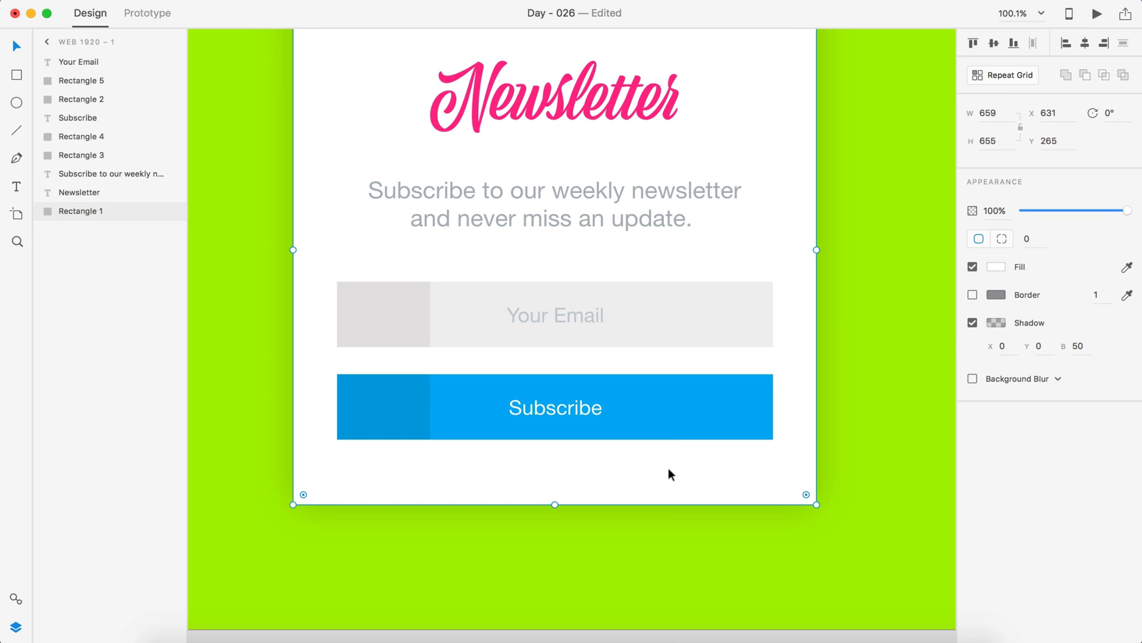
{"action": "left_click", "coordinate": [641, 405]}
{"action": "left_click", "coordinate": [397, 398], "text": "shift"}
{"action": "left_click", "coordinate": [414, 333], "text": "shift"}
{"action": "left_click", "coordinate": [684, 316], "text": "shift"}
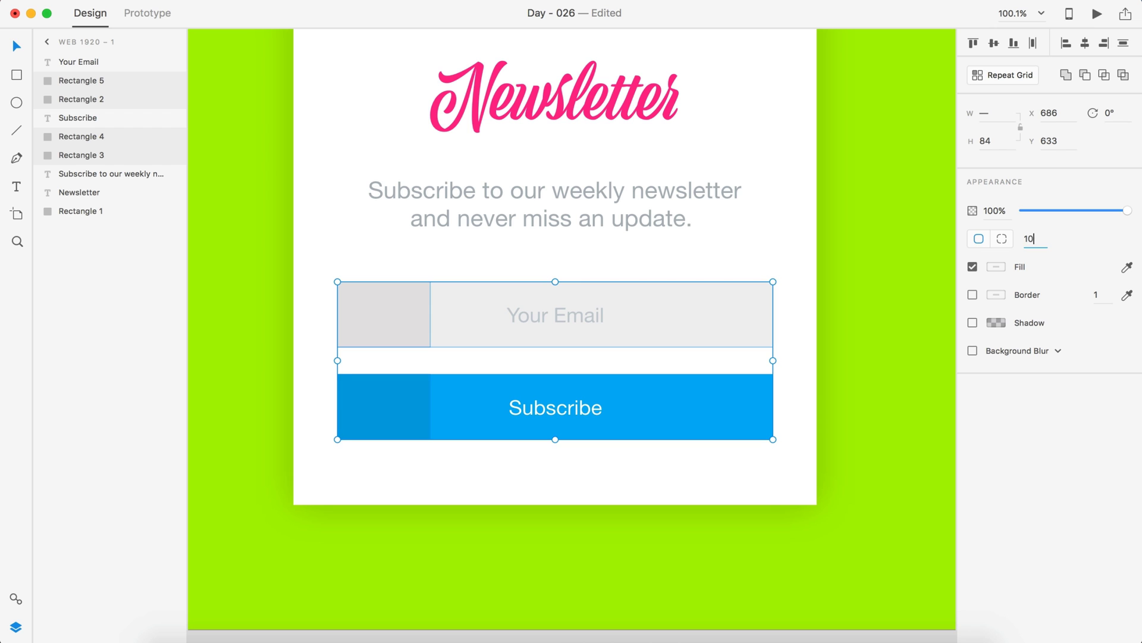
{"action": "key", "text": "Return"}
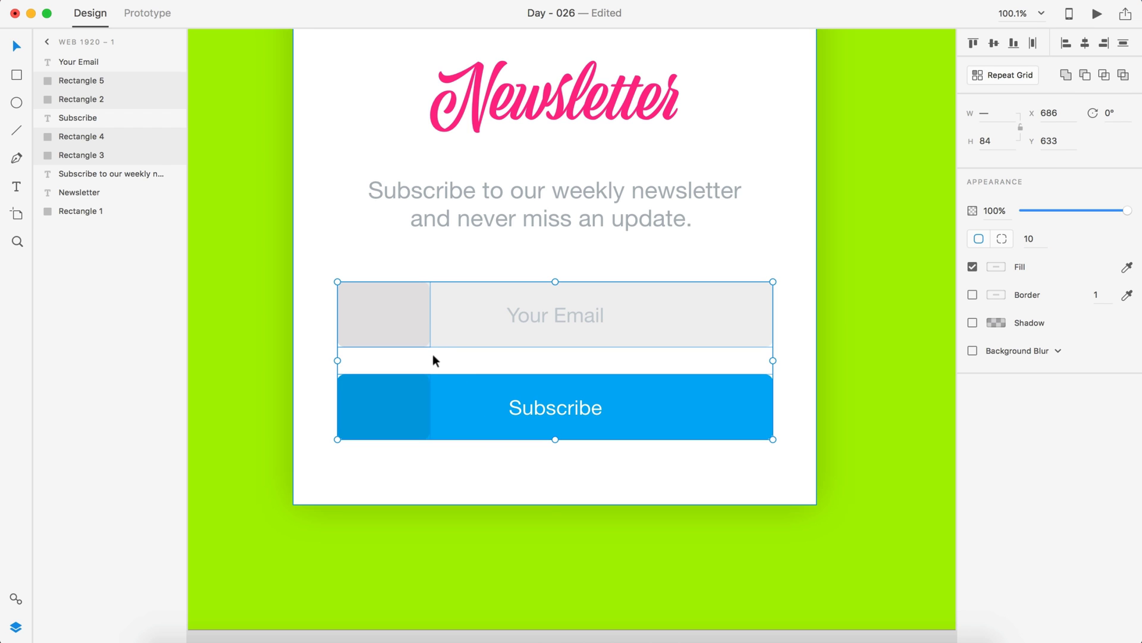
{"action": "left_click", "coordinate": [434, 357]}
{"action": "scroll", "coordinate": [436, 355], "scroll_direction": "up", "scroll_amount": 5}
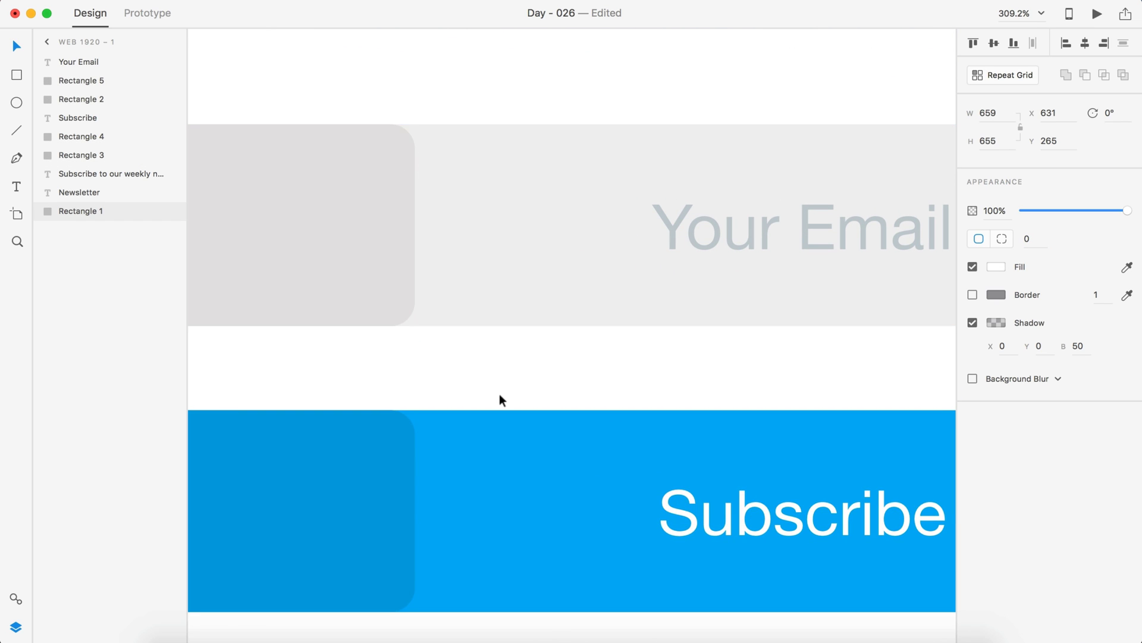
{"action": "scroll", "coordinate": [499, 394], "scroll_direction": "down", "scroll_amount": 5}
{"action": "scroll", "coordinate": [490, 517], "scroll_direction": "down", "scroll_amount": 3}
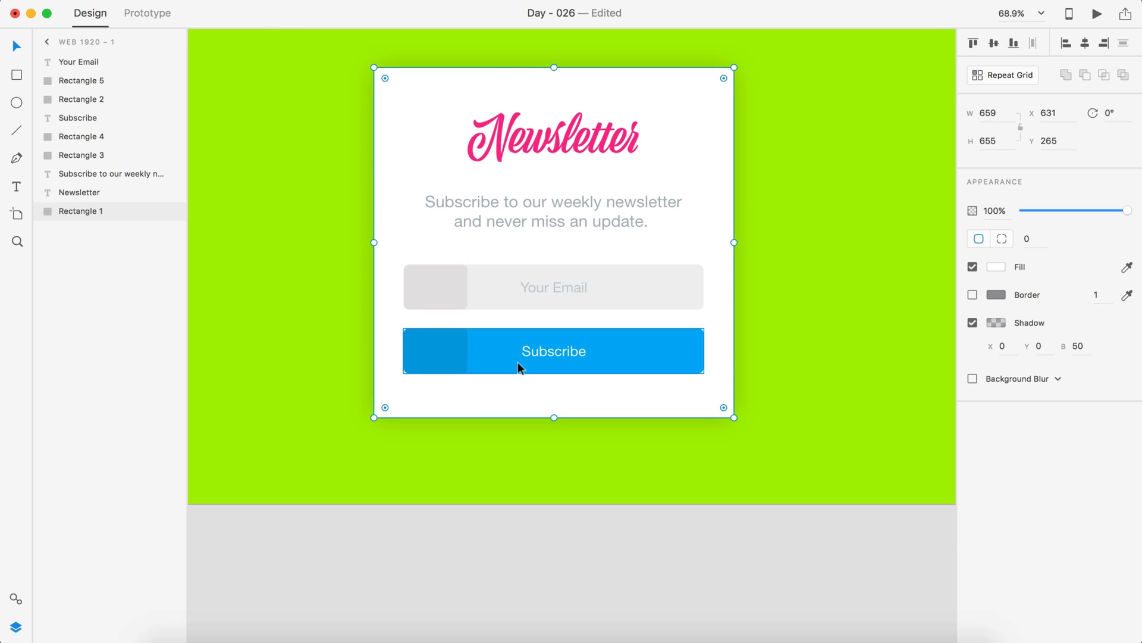
{"action": "scroll", "coordinate": [517, 361], "scroll_direction": "up", "scroll_amount": 3}
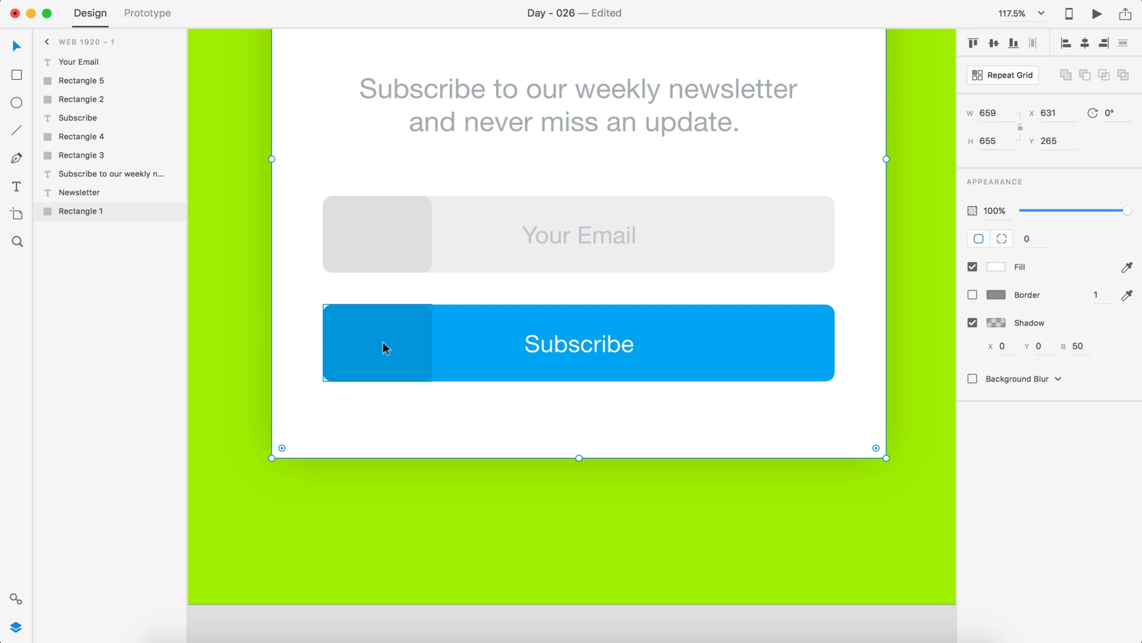
{"action": "scroll", "coordinate": [392, 368], "scroll_direction": "up", "scroll_amount": 2}
Recolour the Your Email placeholder text to light grey #D5D5D5.
{"action": "left_click", "coordinate": [563, 266]}
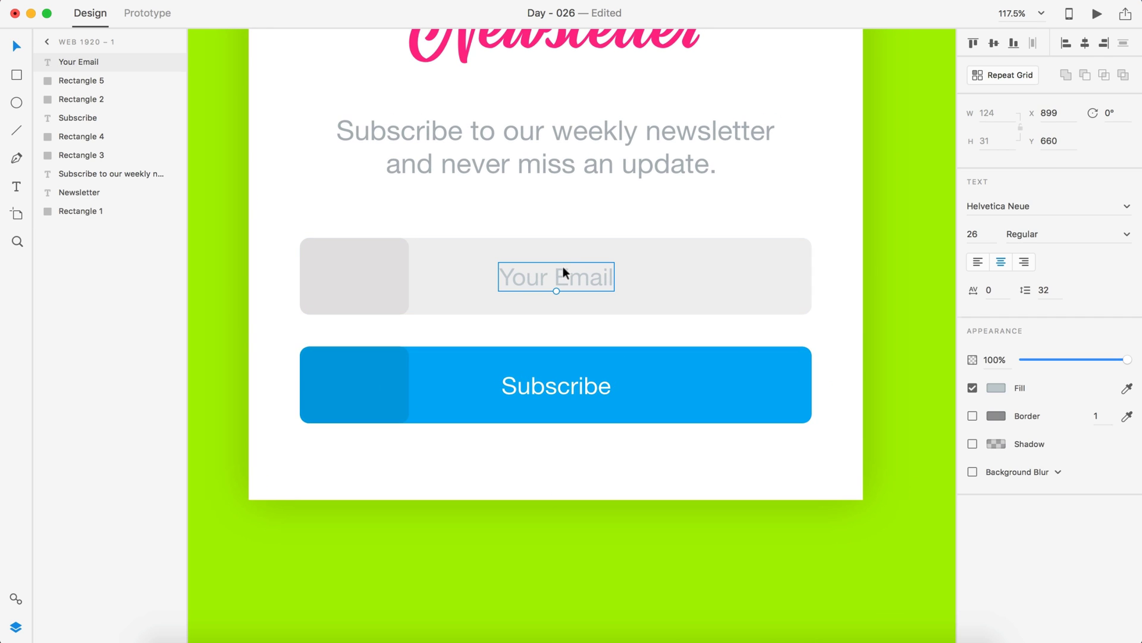
{"action": "left_click", "coordinate": [996, 388]}
{"action": "left_click_drag", "start_coordinate": [822, 308], "coordinate": [804, 306]}
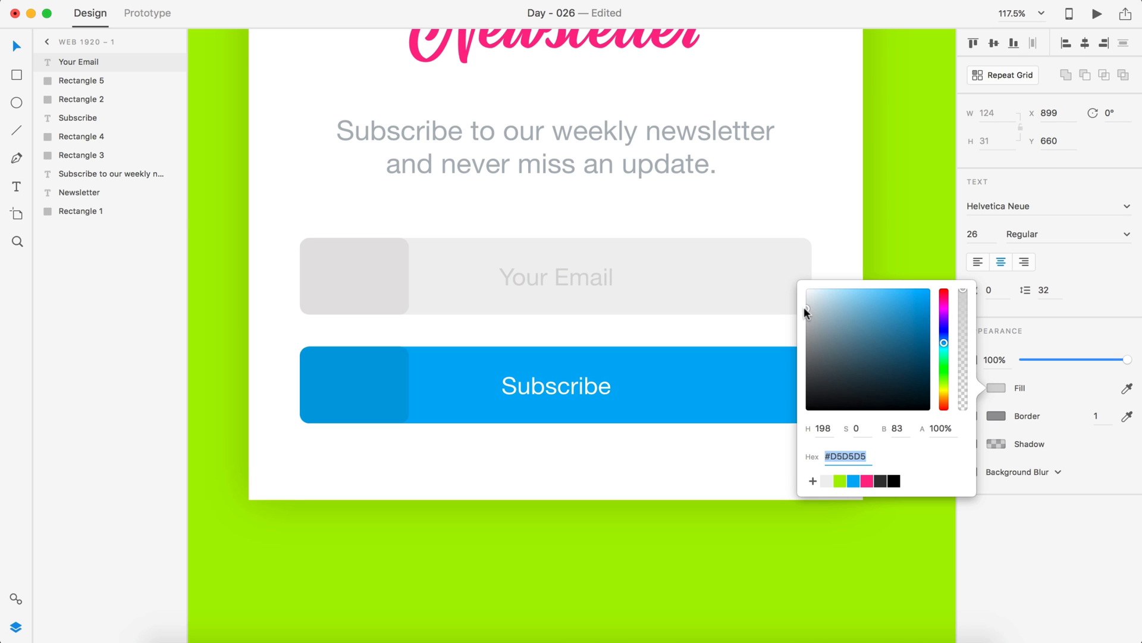
{"action": "key", "text": "super+0"}
{"action": "left_click", "coordinate": [583, 553]}
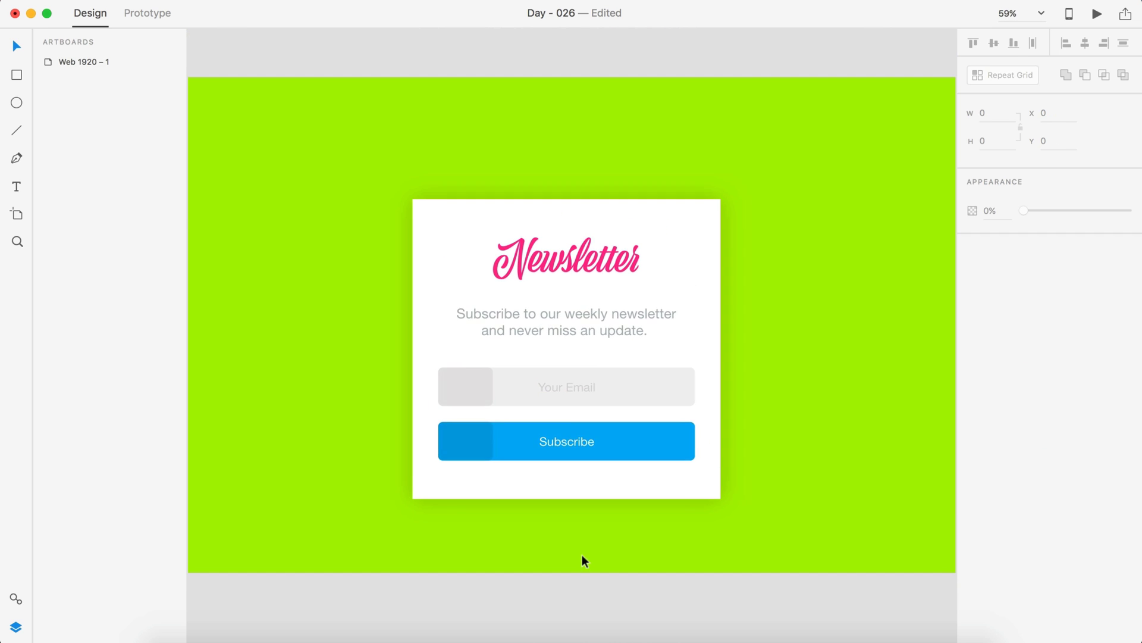
{"action": "scroll", "coordinate": [649, 288], "scroll_direction": "up", "scroll_amount": 5}
Draw a thin bar near the card's top and a 90°-rotated copy forming a plus.
{"action": "scroll", "coordinate": [698, 138], "scroll_direction": "up", "scroll_amount": 3}
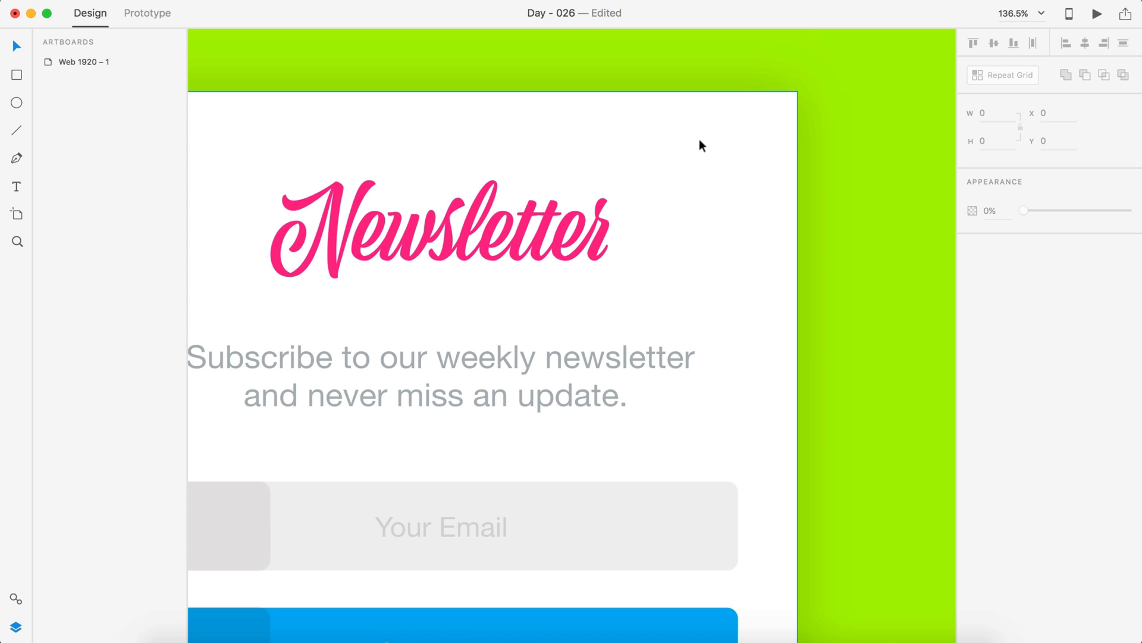
{"action": "left_click", "coordinate": [16, 75]}
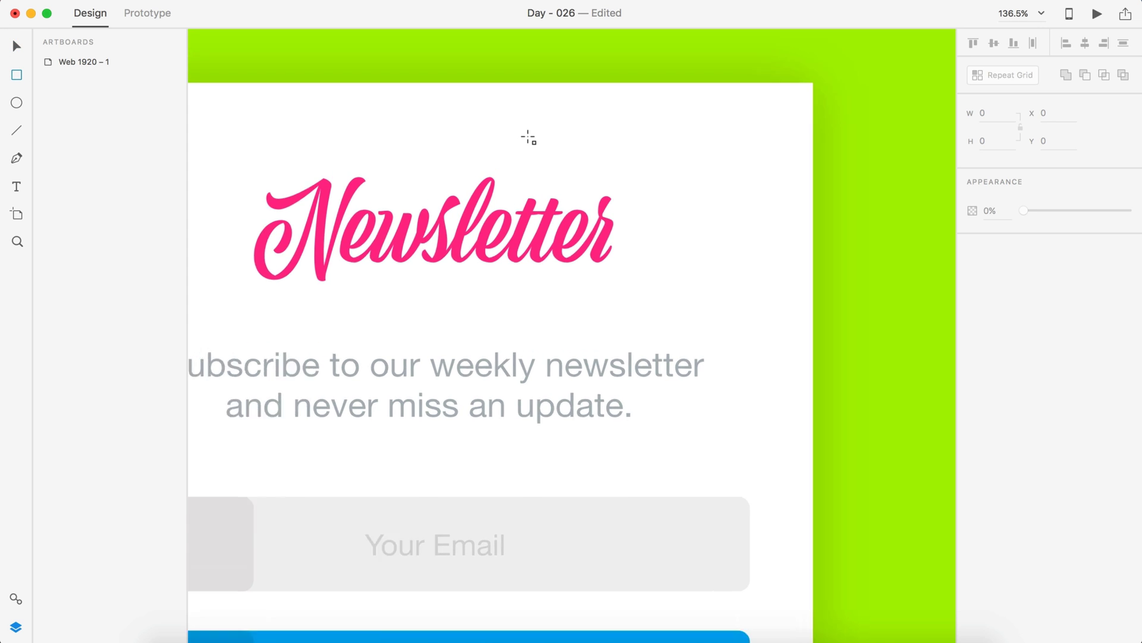
{"action": "scroll", "coordinate": [674, 80], "scroll_direction": "up", "scroll_amount": 3}
{"action": "left_click_drag", "start_coordinate": [674, 69], "coordinate": [686, 164]}
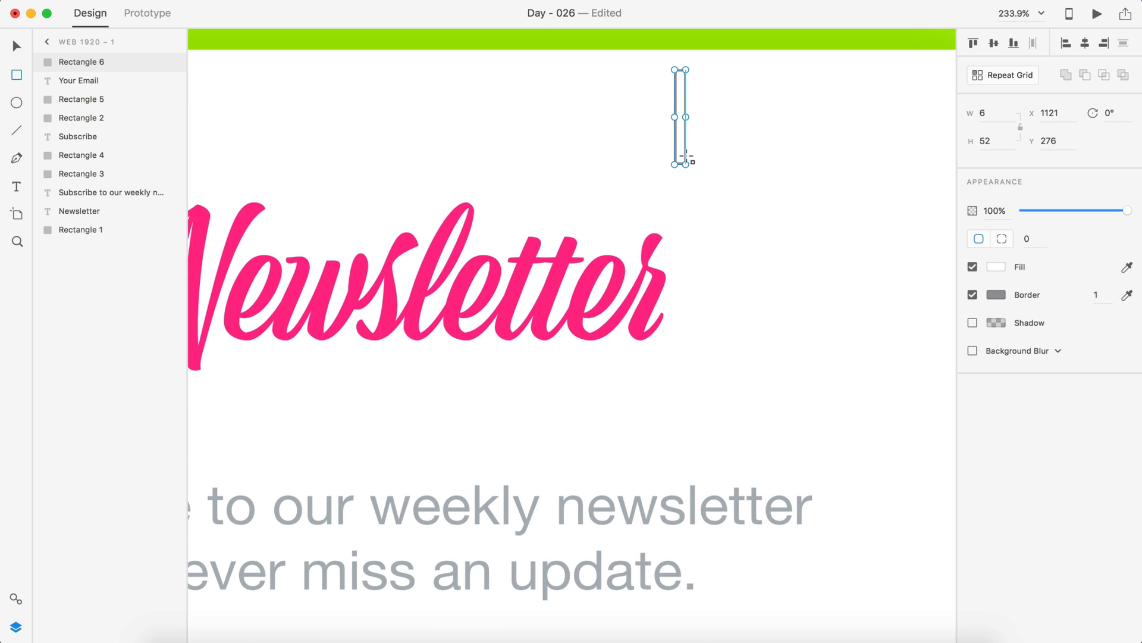
{"action": "key", "text": "super+d"}
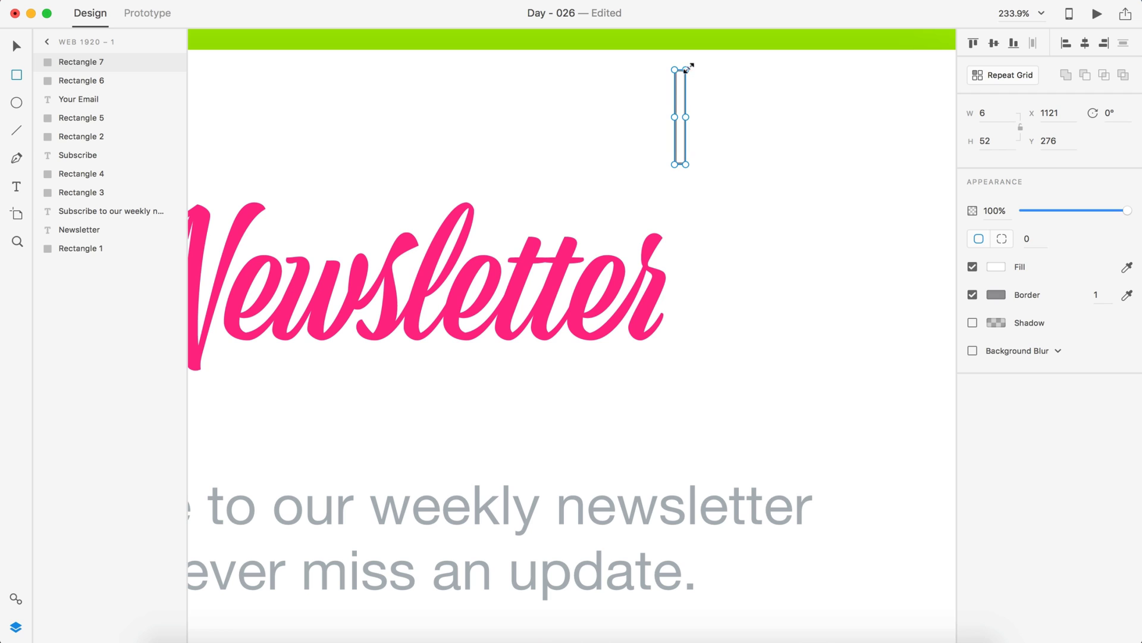
{"action": "left_click_drag", "start_coordinate": [689, 67], "coordinate": [717, 123]}
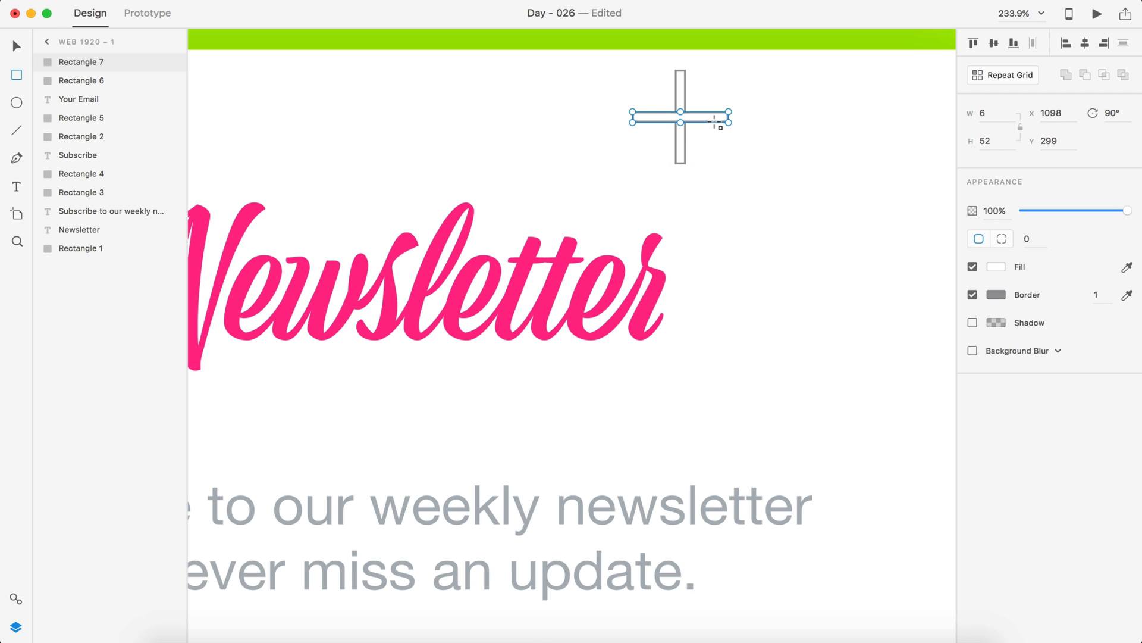
{"action": "key", "text": "v"}
Remove both bars' borders and fill them light grey #F0F0F0.
{"action": "left_click", "coordinate": [681, 90], "text": "shift"}
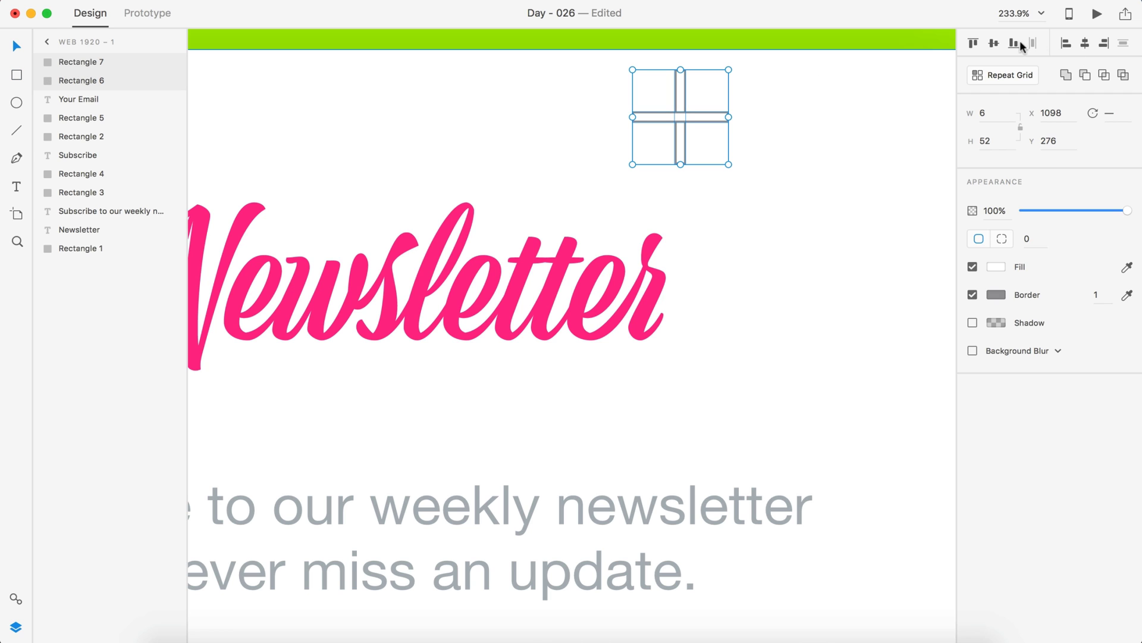
{"action": "left_click", "coordinate": [973, 295]}
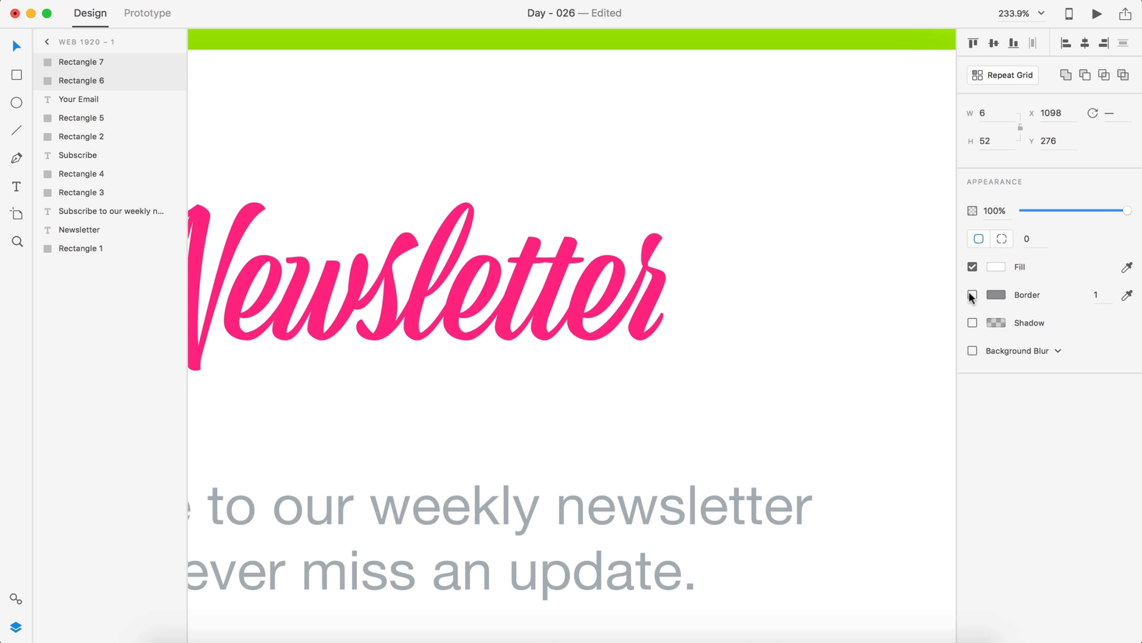
{"action": "left_click", "coordinate": [995, 267]}
{"action": "left_click", "coordinate": [827, 369]}
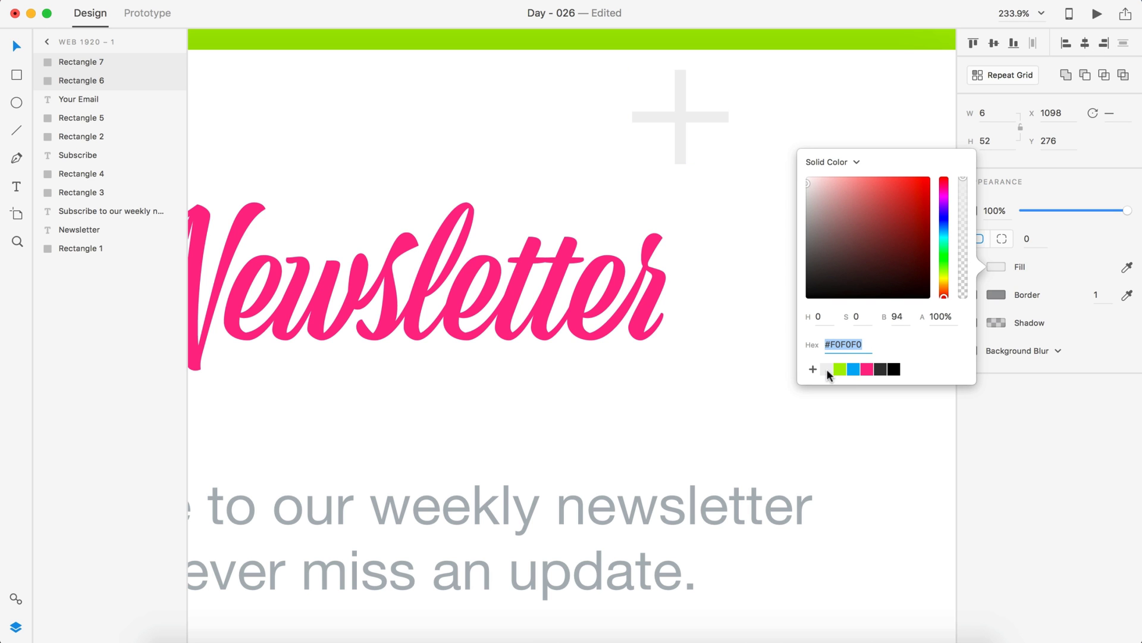
{"action": "scroll", "coordinate": [656, 236], "scroll_direction": "down", "scroll_amount": 5}
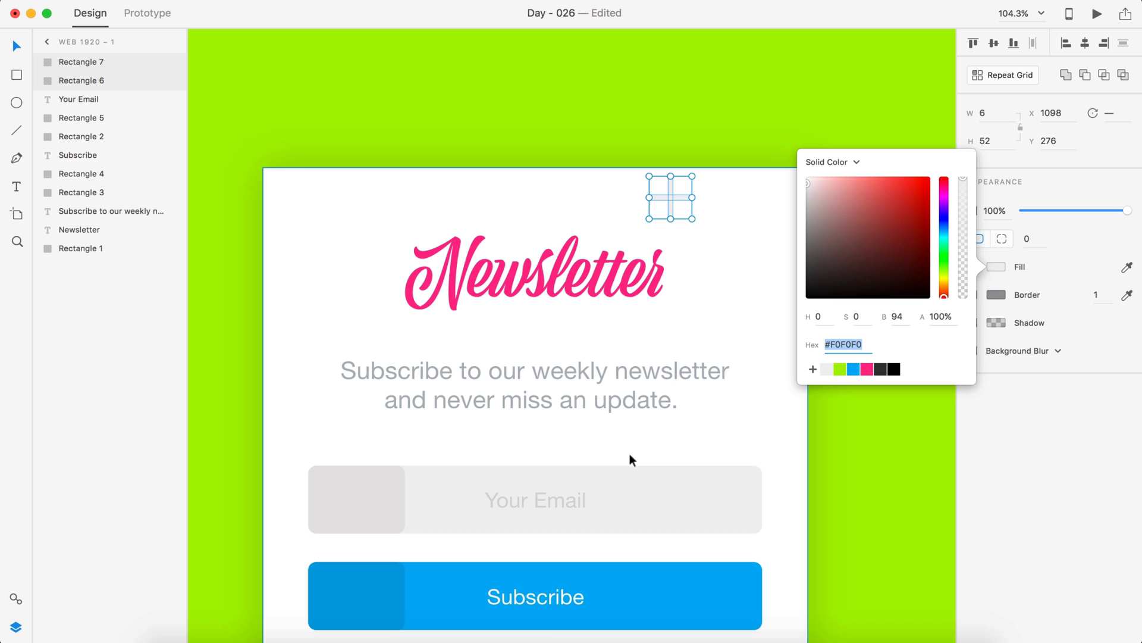
{"action": "scroll", "coordinate": [698, 205], "scroll_direction": "up", "scroll_amount": 5}
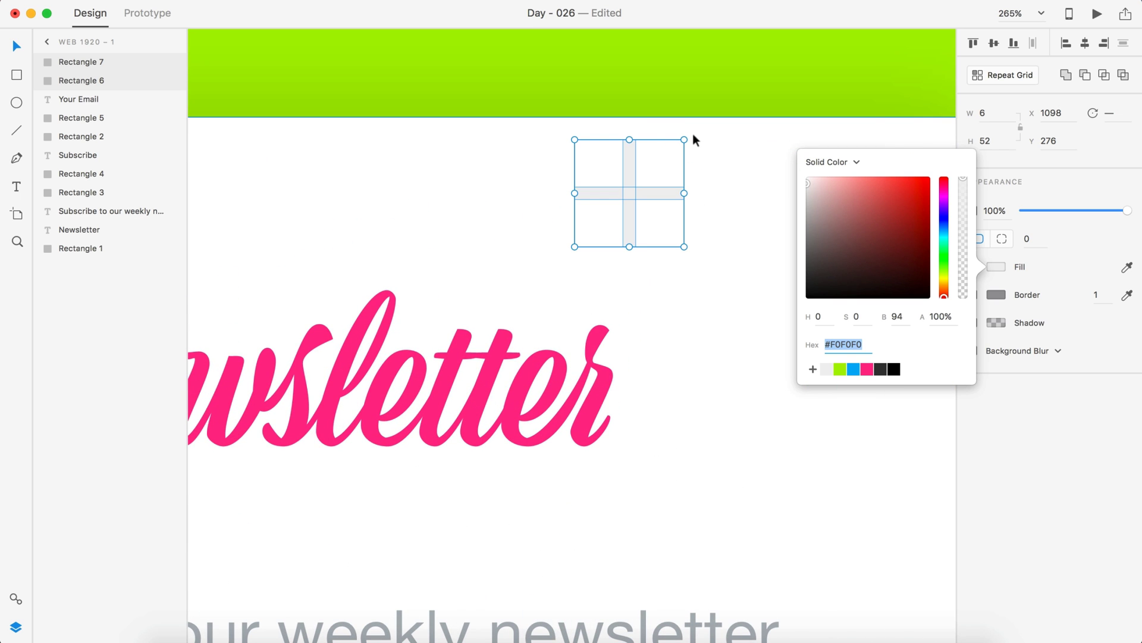
Rotate the plus 45° into a smaller X and group it as the close icon.
{"action": "left_click_drag", "start_coordinate": [685, 137], "coordinate": [702, 194]}
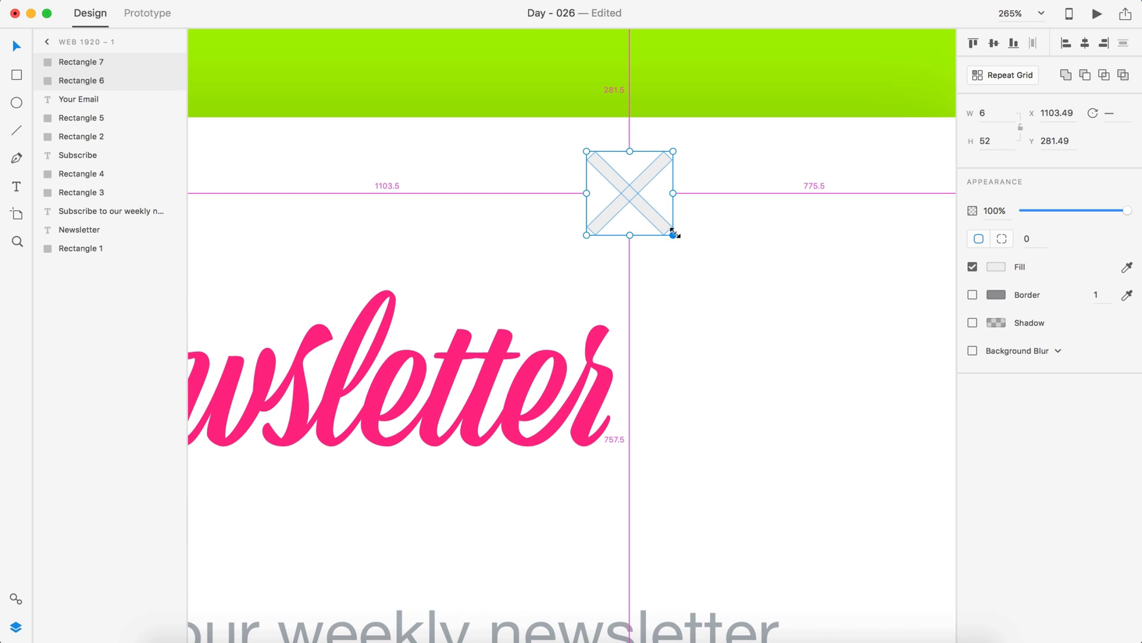
{"action": "left_click_drag", "start_coordinate": [673, 234], "coordinate": [755, 200]}
{"action": "scroll", "coordinate": [658, 217], "scroll_direction": "down", "scroll_amount": 5}
{"action": "key", "text": "super+g"}
{"action": "left_click", "coordinate": [852, 277]}
Move the Newsletter heading slightly down to Y 364.
{"action": "scroll", "coordinate": [852, 276], "scroll_direction": "down", "scroll_amount": 3}
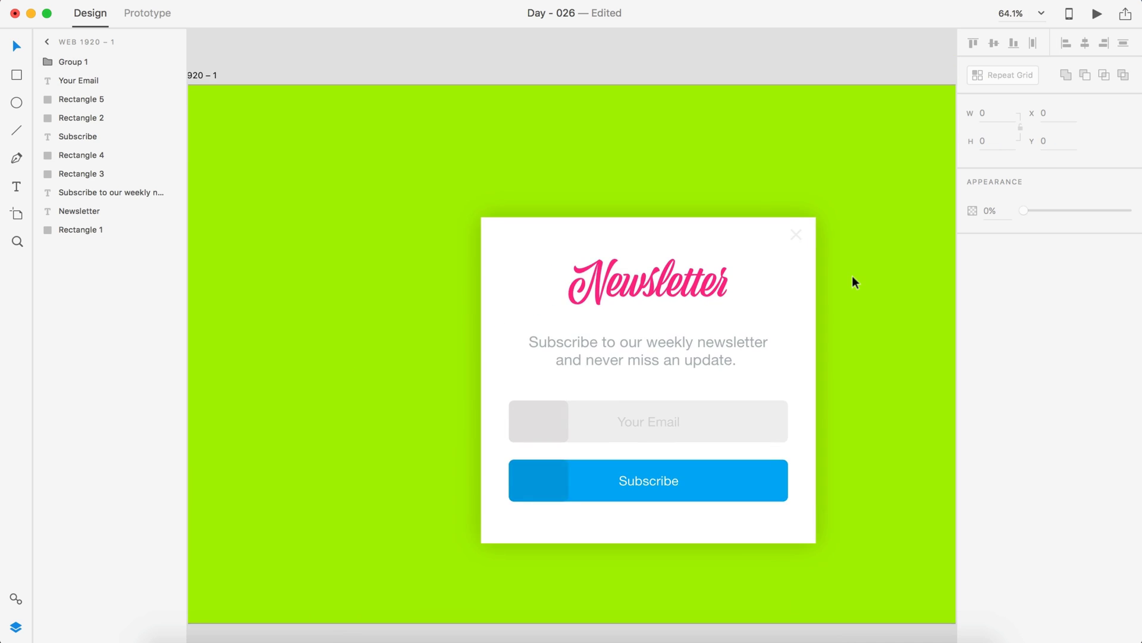
{"action": "scroll", "coordinate": [852, 276], "scroll_direction": "down", "scroll_amount": 5}
{"action": "scroll", "coordinate": [852, 276], "scroll_direction": "up", "scroll_amount": 3}
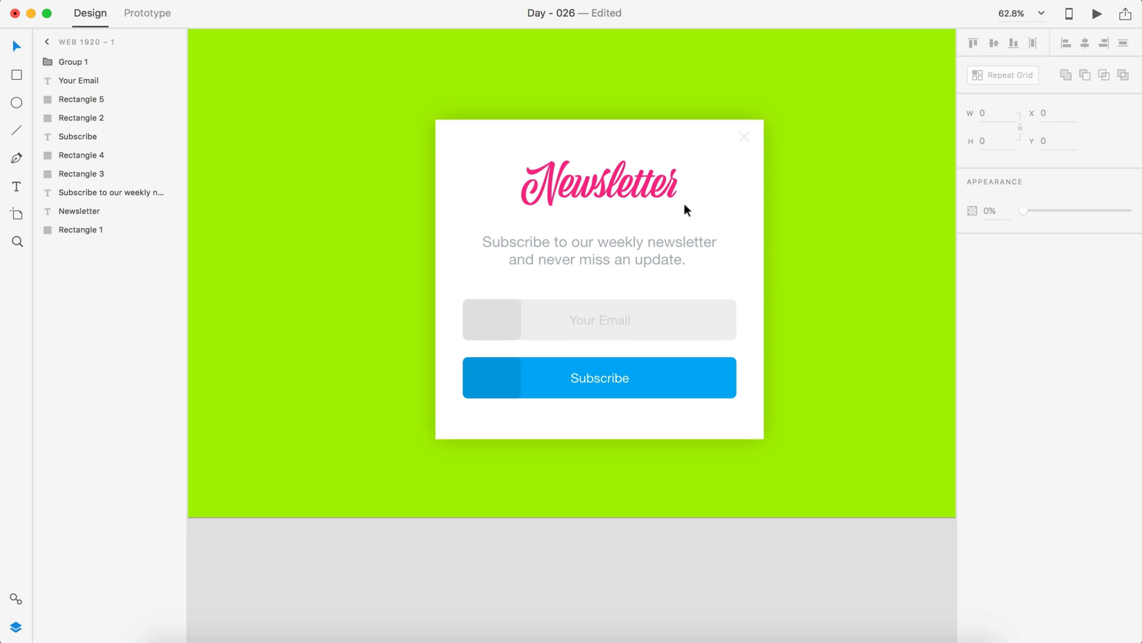
{"action": "scroll", "coordinate": [666, 217], "scroll_direction": "up", "scroll_amount": 3}
{"action": "left_click", "coordinate": [612, 165]}
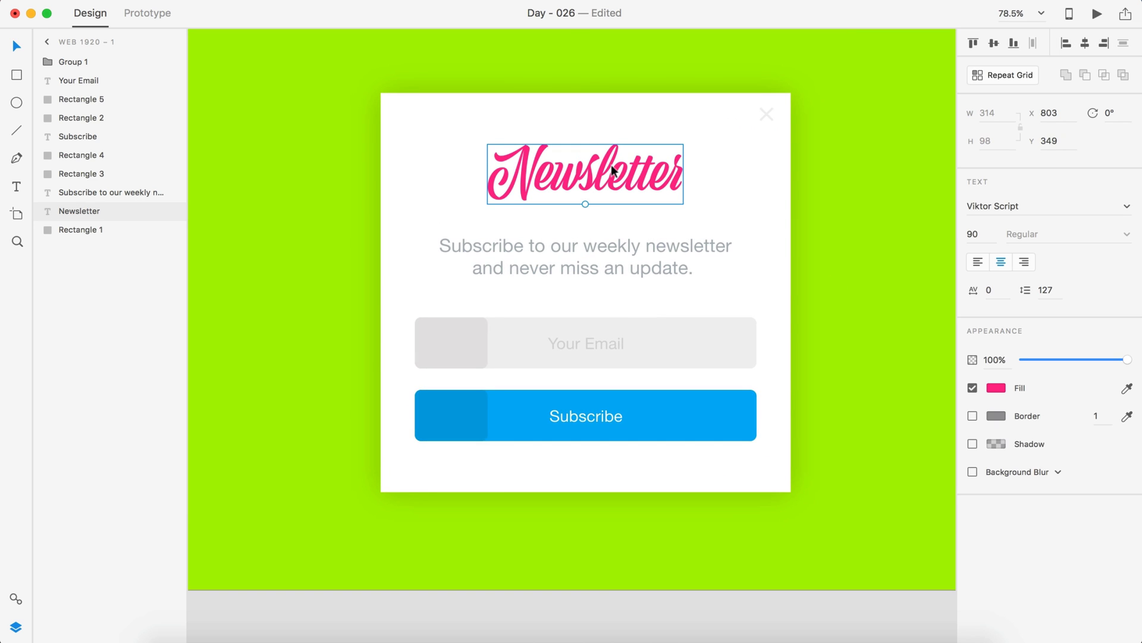
{"action": "left_click_drag", "start_coordinate": [612, 164], "coordinate": [583, 180]}
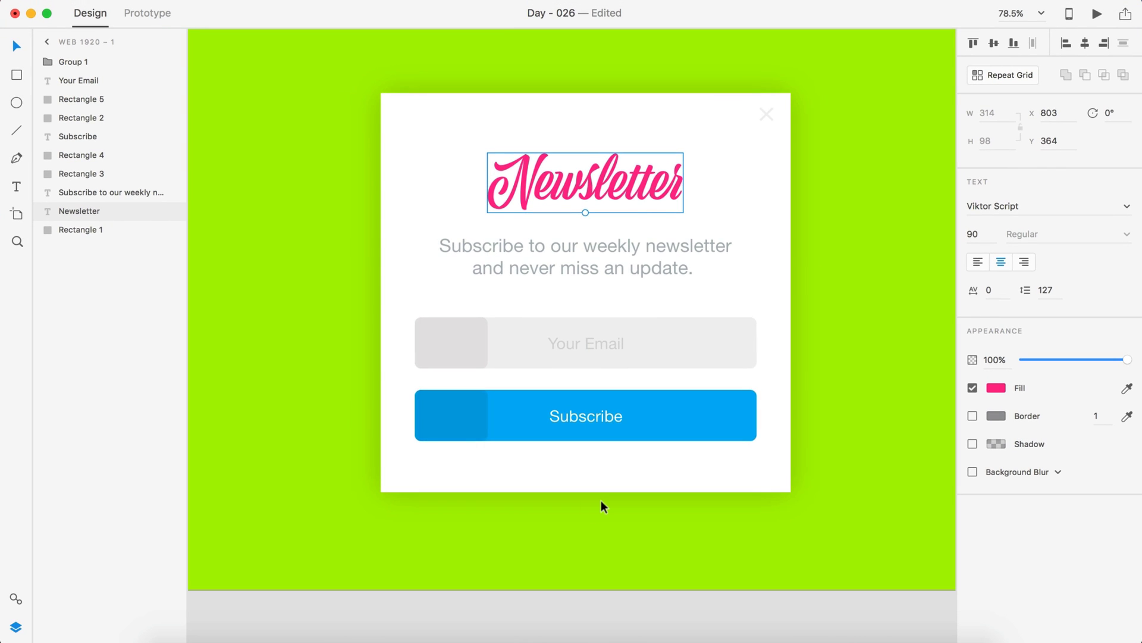
{"action": "scroll", "coordinate": [601, 536], "scroll_direction": "down", "scroll_amount": 3}
{"action": "left_click", "coordinate": [598, 587]}
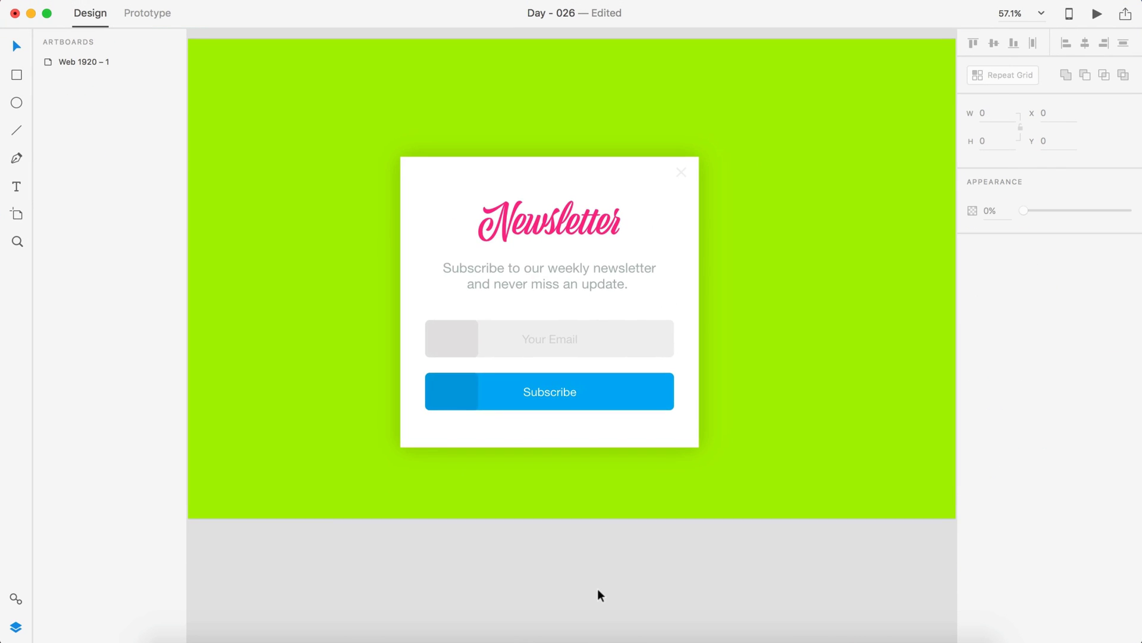
{"action": "scroll", "coordinate": [597, 588], "scroll_direction": "down", "scroll_amount": 2}
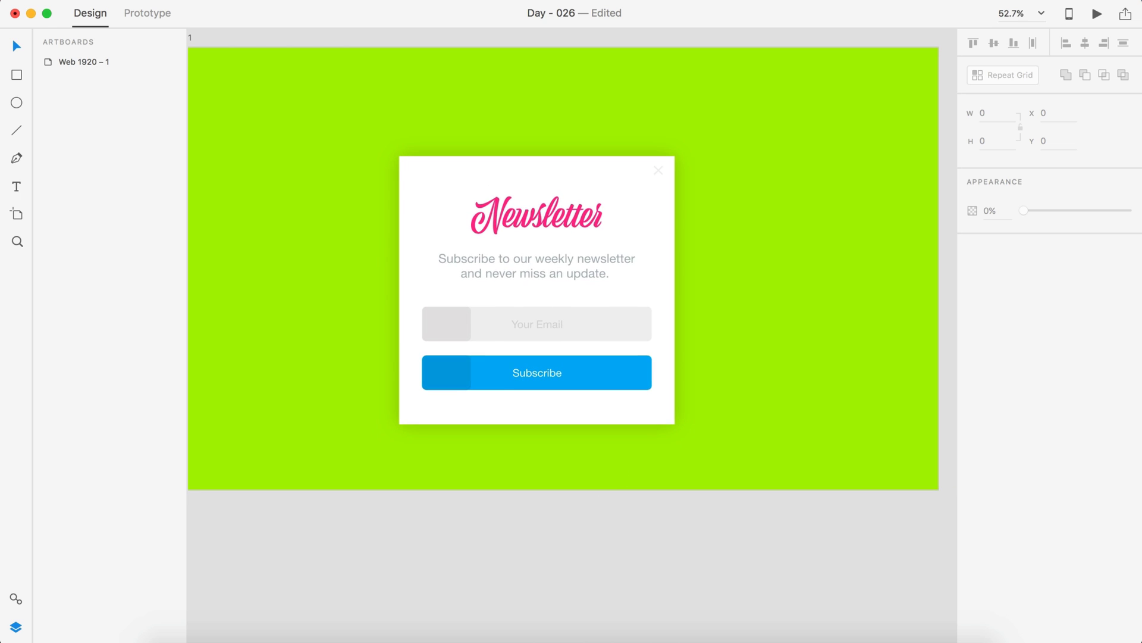
Place the olu-eletu-134758 photo over the artboard and send it behind all content.
{"action": "left_click_drag", "start_coordinate": [702, 640], "coordinate": [788, 142]}
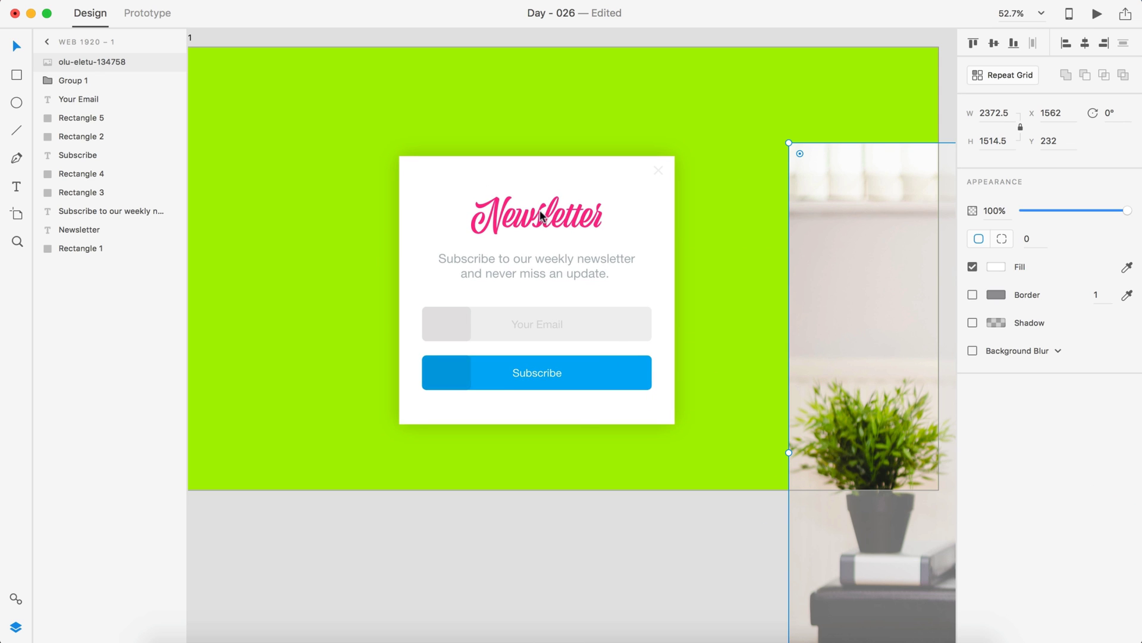
{"action": "left_click", "coordinate": [615, 512]}
{"action": "left_click_drag", "start_coordinate": [815, 408], "coordinate": [192, 306]}
{"action": "scroll", "coordinate": [330, 316], "scroll_direction": "down", "scroll_amount": 5}
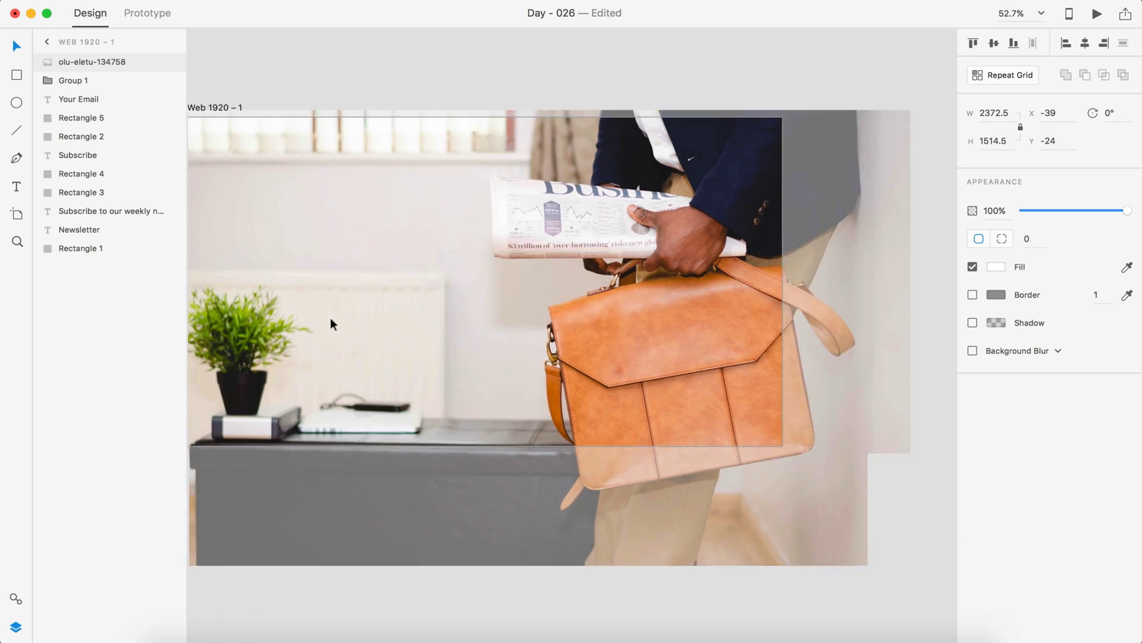
{"action": "right_click", "coordinate": [627, 264]}
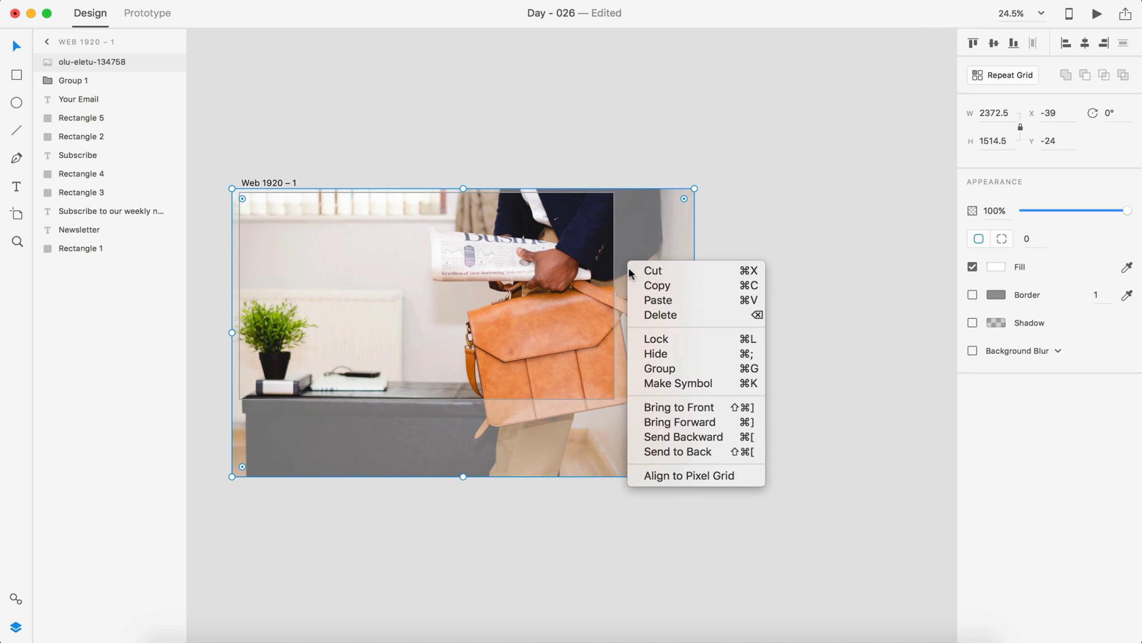
{"action": "left_click", "coordinate": [722, 451]}
{"action": "scroll", "coordinate": [285, 412], "scroll_direction": "up", "scroll_amount": 3}
{"action": "scroll", "coordinate": [686, 329], "scroll_direction": "up", "scroll_amount": 3}
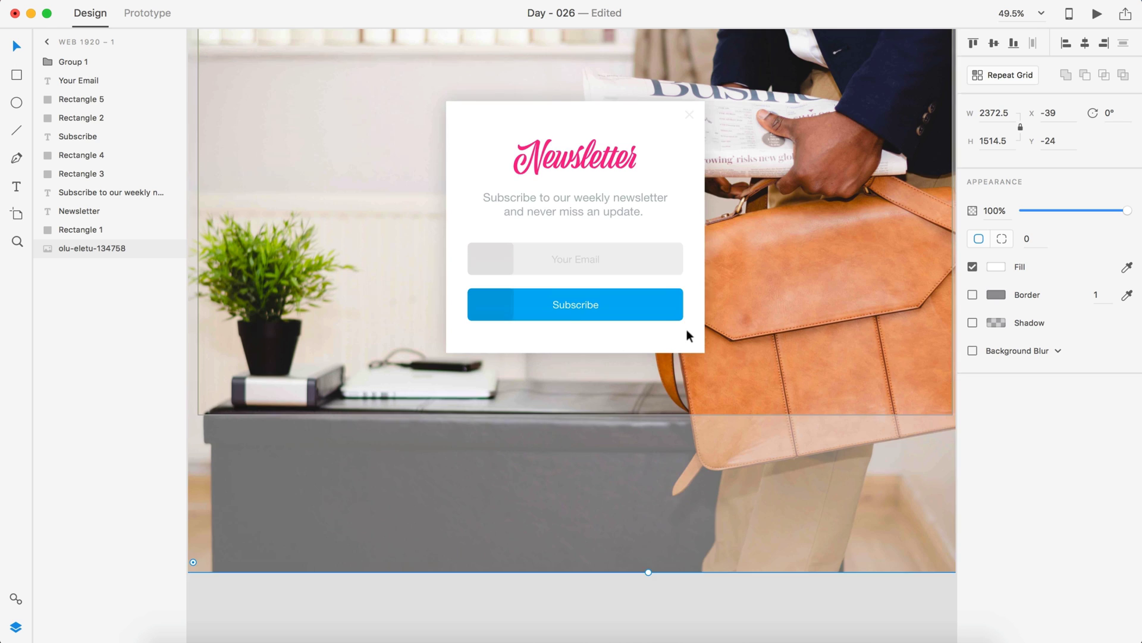
Fade the photo to 5% opacity, centre it, and layer it below the white card.
{"action": "left_click_drag", "start_coordinate": [796, 347], "coordinate": [717, 297]}
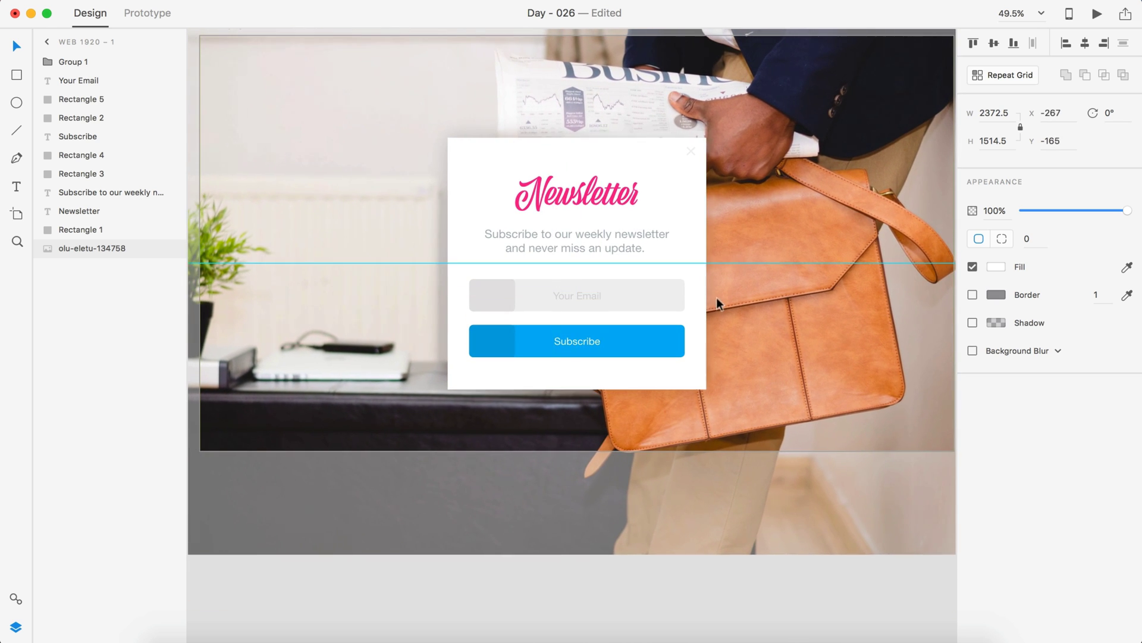
{"action": "key", "text": "super+bracketright"}
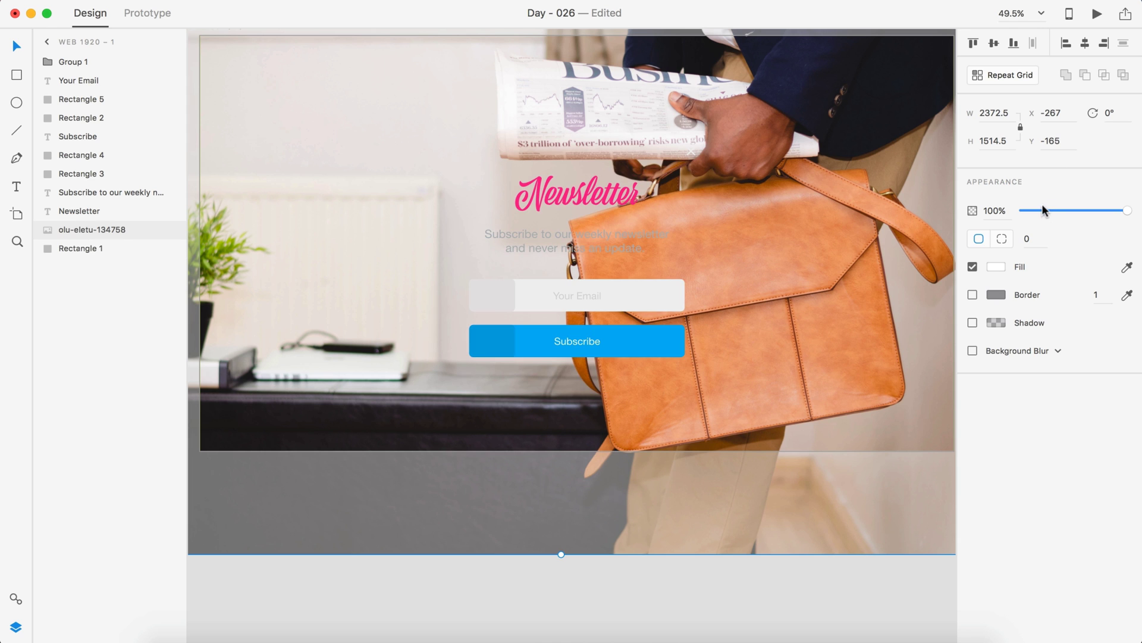
{"action": "mouse_move", "coordinate": [1042, 205]}
{"action": "left_mouse_down"}
{"action": "mouse_move", "coordinate": [1014, 208]}
{"action": "mouse_move", "coordinate": [1030, 213]}
{"action": "left_mouse_up"}
{"action": "left_click_drag", "start_coordinate": [698, 216], "coordinate": [693, 219]}
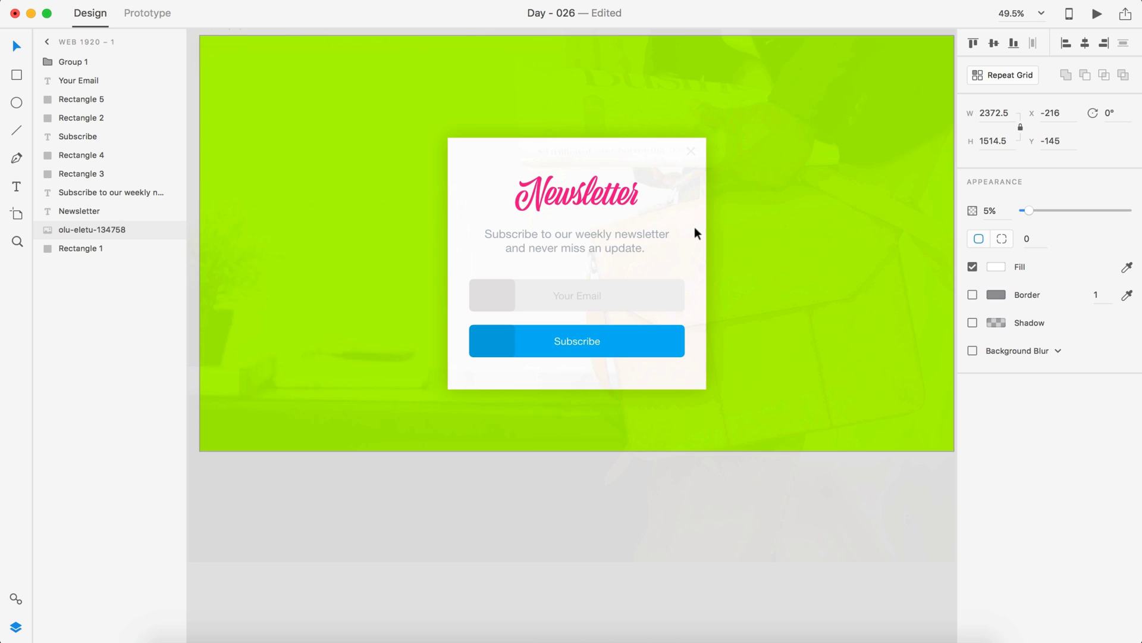
{"action": "left_click_drag", "start_coordinate": [697, 234], "coordinate": [687, 205]}
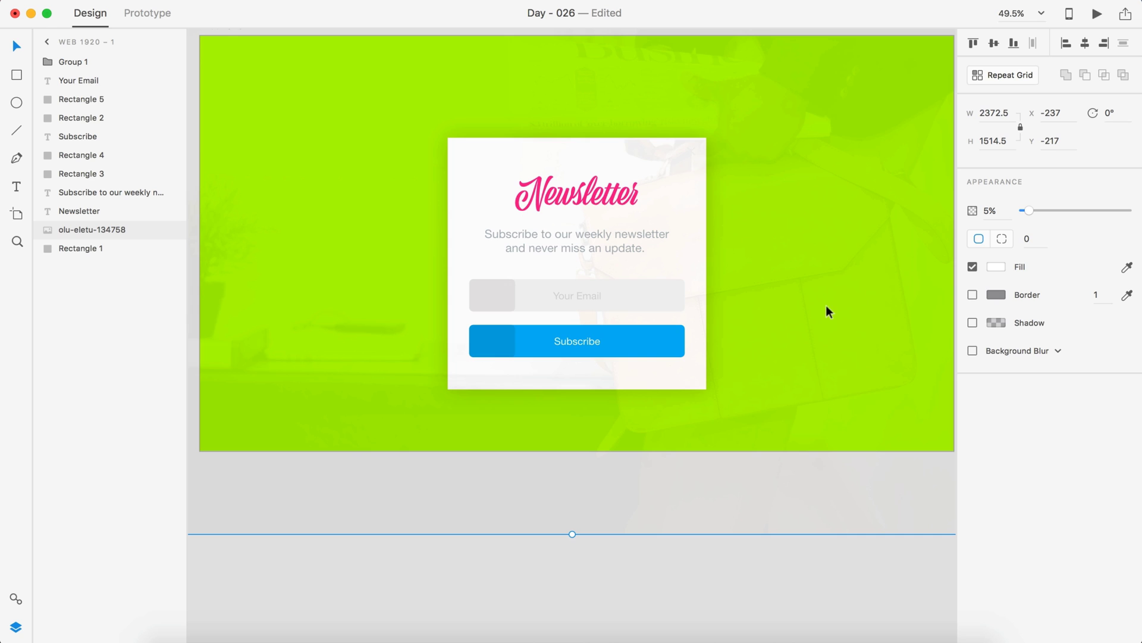
{"action": "key", "text": "super+bracketleft"}
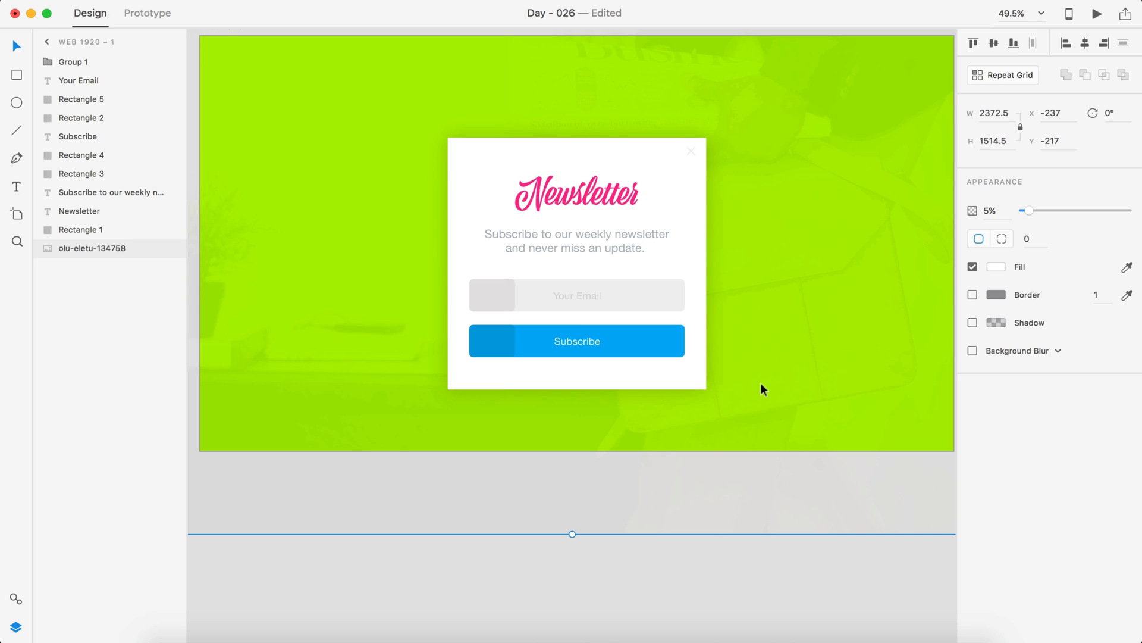
{"action": "left_click", "coordinate": [708, 553]}
Duplicate the white card rectangle and mask the photo with the copy.
{"action": "left_click", "coordinate": [688, 213]}
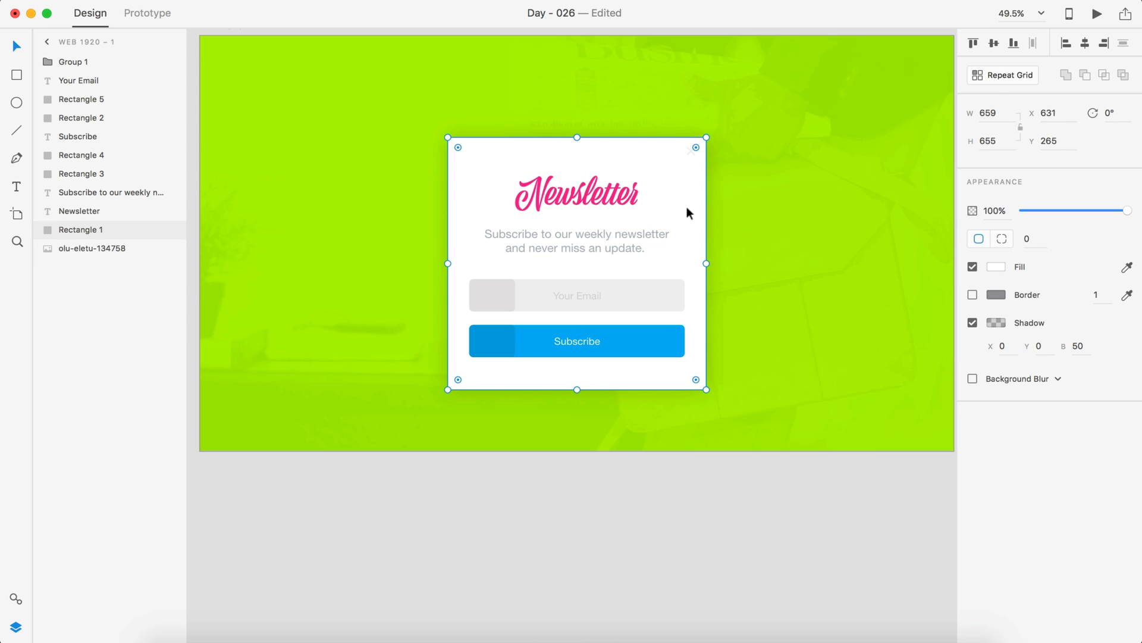
{"action": "key", "text": "super+d"}
{"action": "left_click", "coordinate": [785, 231], "text": "shift"}
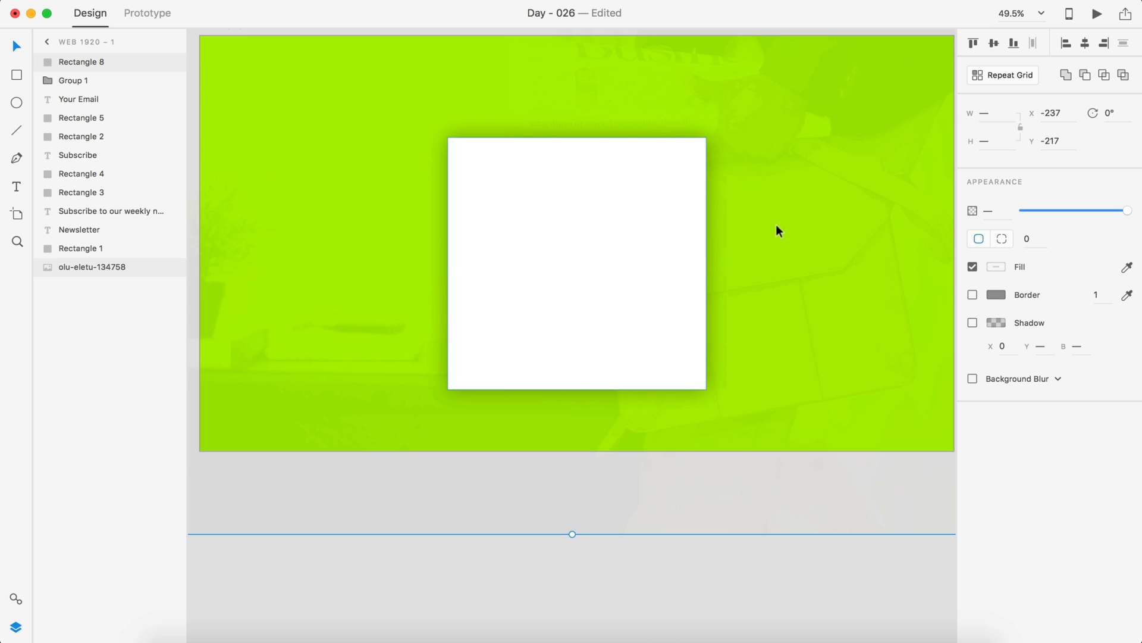
{"action": "key", "text": "super+shift+m"}
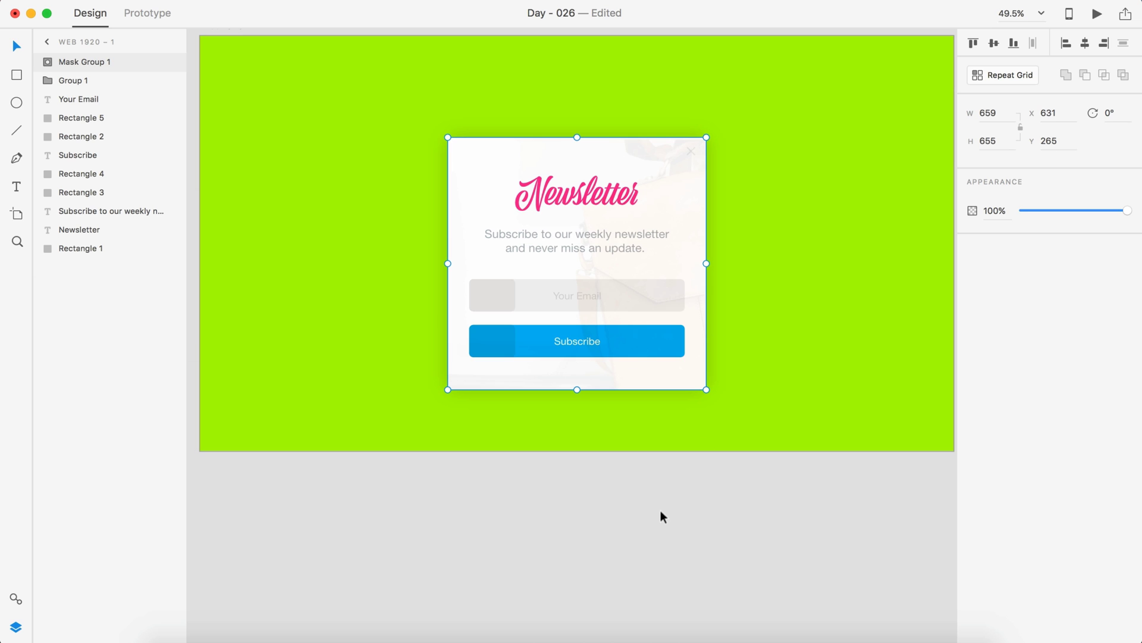
{"action": "left_click", "coordinate": [612, 529]}
Send Mask Group 1 to the bottom of the layer order.
{"action": "scroll", "coordinate": [630, 283], "scroll_direction": "up", "scroll_amount": 3}
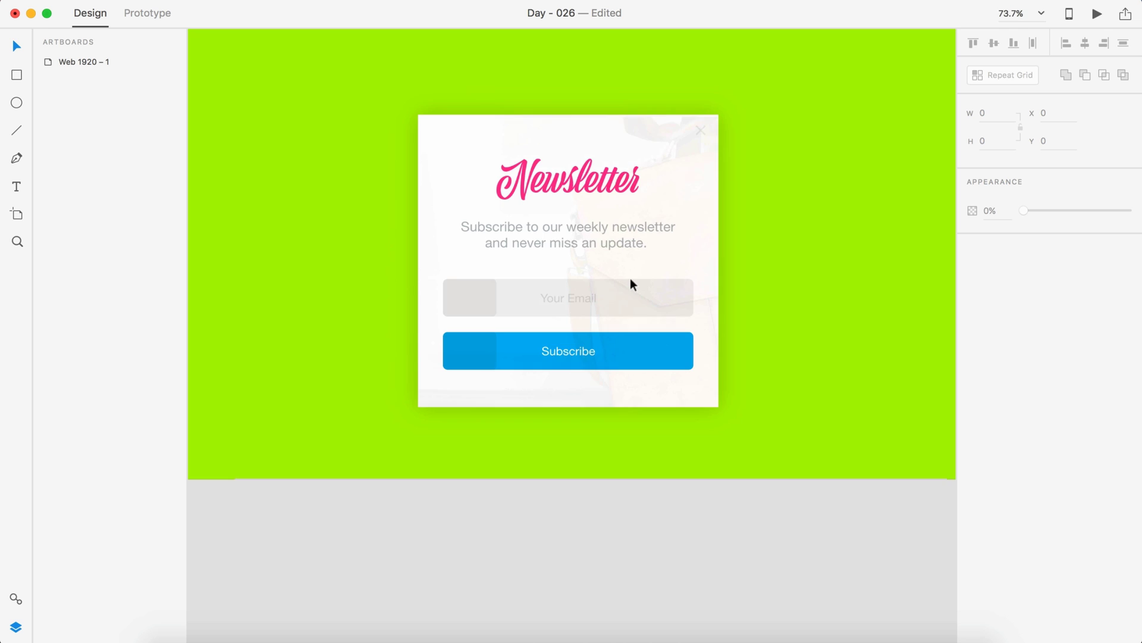
{"action": "scroll", "coordinate": [714, 173], "scroll_direction": "up", "scroll_amount": 3}
{"action": "left_click", "coordinate": [689, 172]}
{"action": "key", "text": "super+bracketleft"}
{"action": "key", "text": "super+bracketleft"}
{"action": "key", "text": "super+bracketleft"}
{"action": "key", "text": "super+bracketleft"}
{"action": "key", "text": "super+bracketleft"}
{"action": "key", "text": "super+bracketleft"}
{"action": "key", "text": "super+bracketleft"}
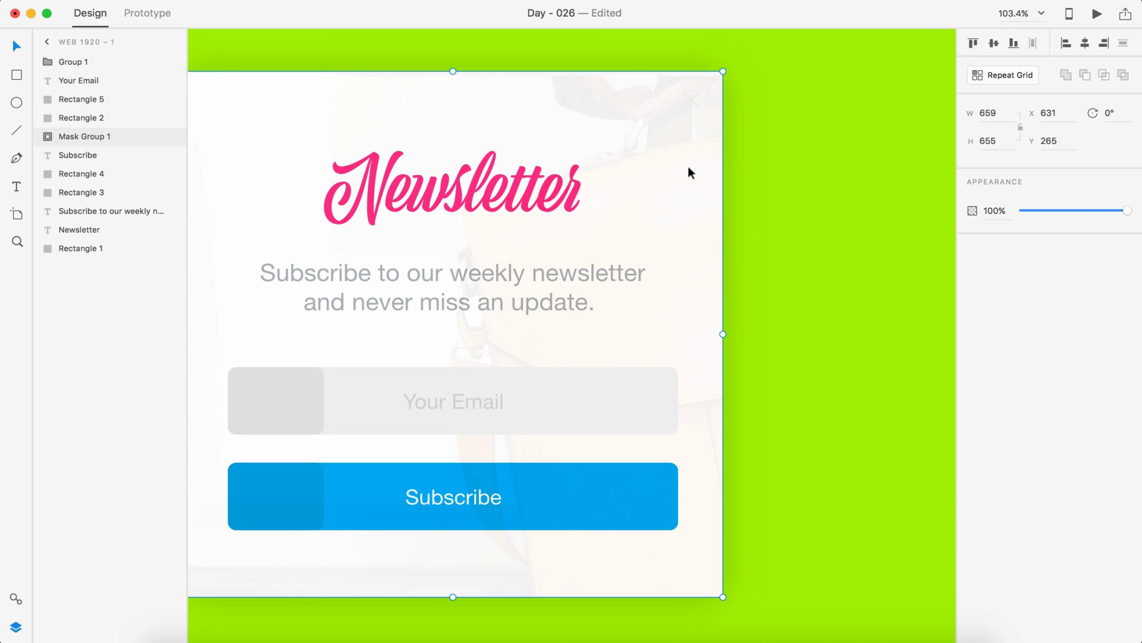
{"action": "key", "text": "super+bracketleft"}
{"action": "key", "text": "super+bracketleft"}
{"action": "key", "text": "super+bracketleft"}
Bring Mask Group 1 forward so it sits just above the card rectangle.
{"action": "key", "text": "super+bracketright"}
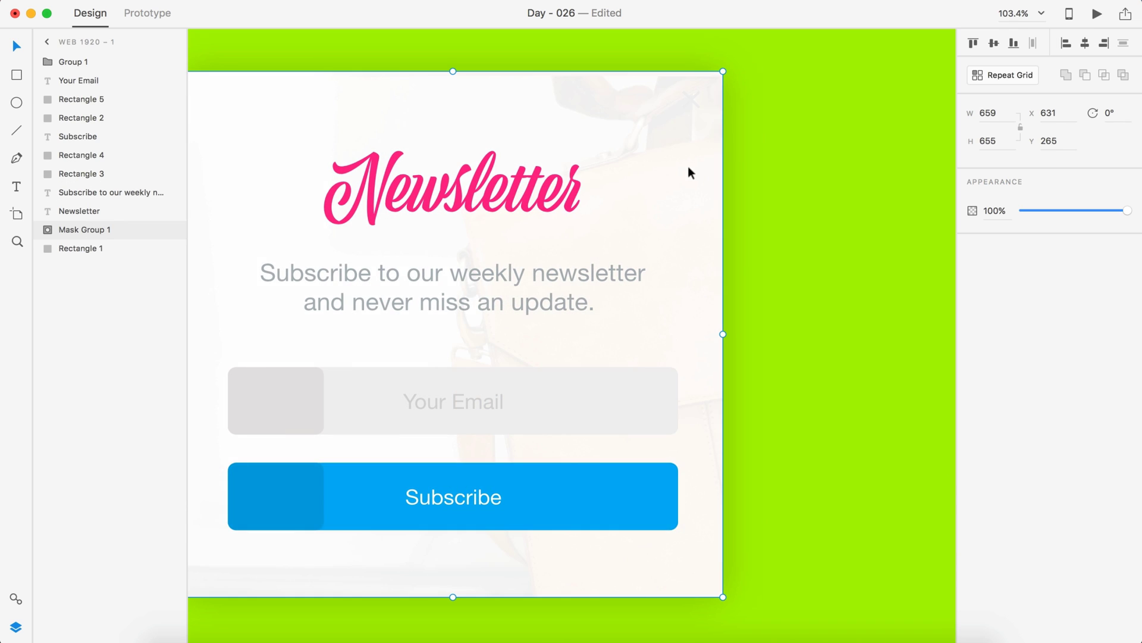
{"action": "scroll", "coordinate": [689, 171], "scroll_direction": "down", "scroll_amount": 5}
{"action": "left_click", "coordinate": [676, 510]}
{"action": "scroll", "coordinate": [641, 183], "scroll_direction": "up", "scroll_amount": 4}
{"action": "scroll", "coordinate": [641, 182], "scroll_direction": "up", "scroll_amount": 8}
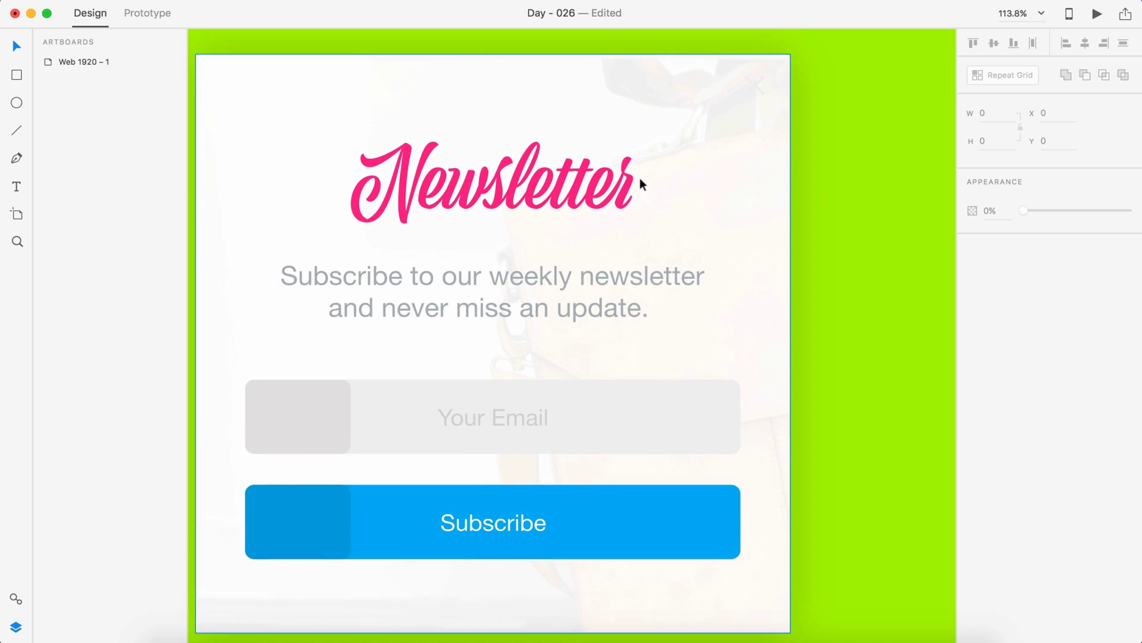
Give both bars of the close X a light grey #D5D3D3 fill.
{"action": "left_click", "coordinate": [754, 121]}
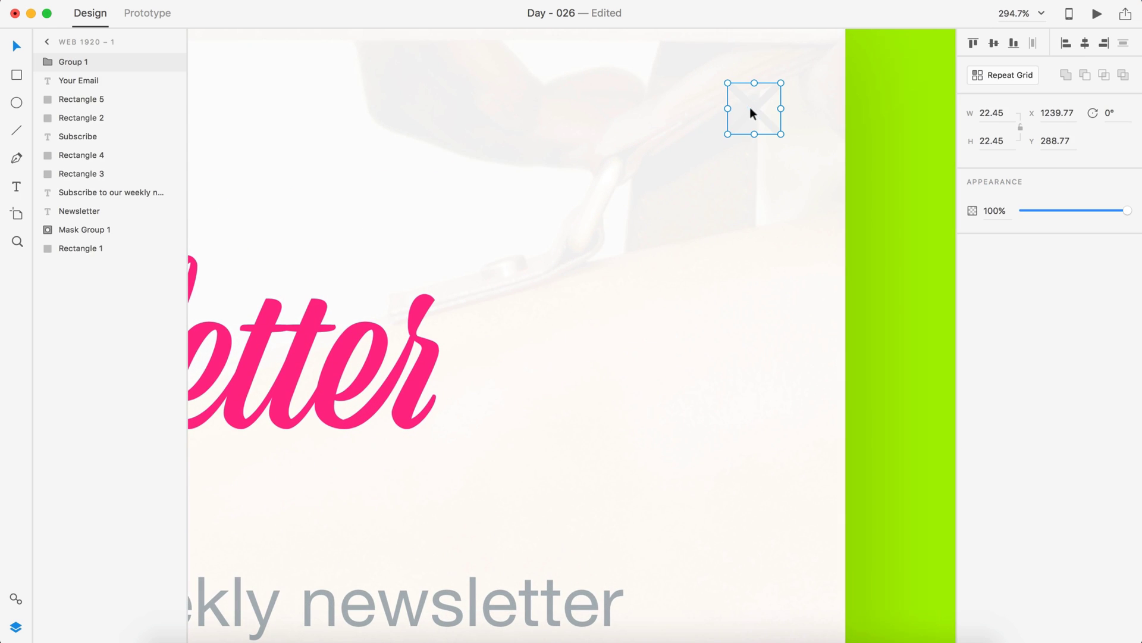
{"action": "left_click", "coordinate": [50, 63]}
{"action": "left_click", "coordinate": [58, 80]}
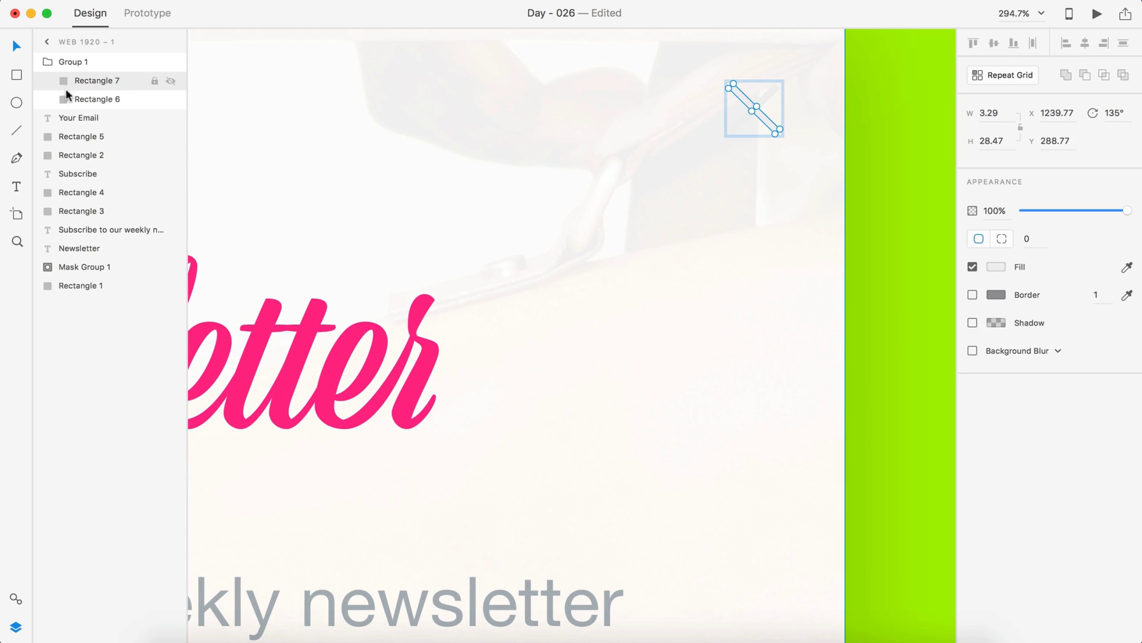
{"action": "left_click", "coordinate": [66, 98], "text": "shift"}
{"action": "left_click", "coordinate": [996, 267]}
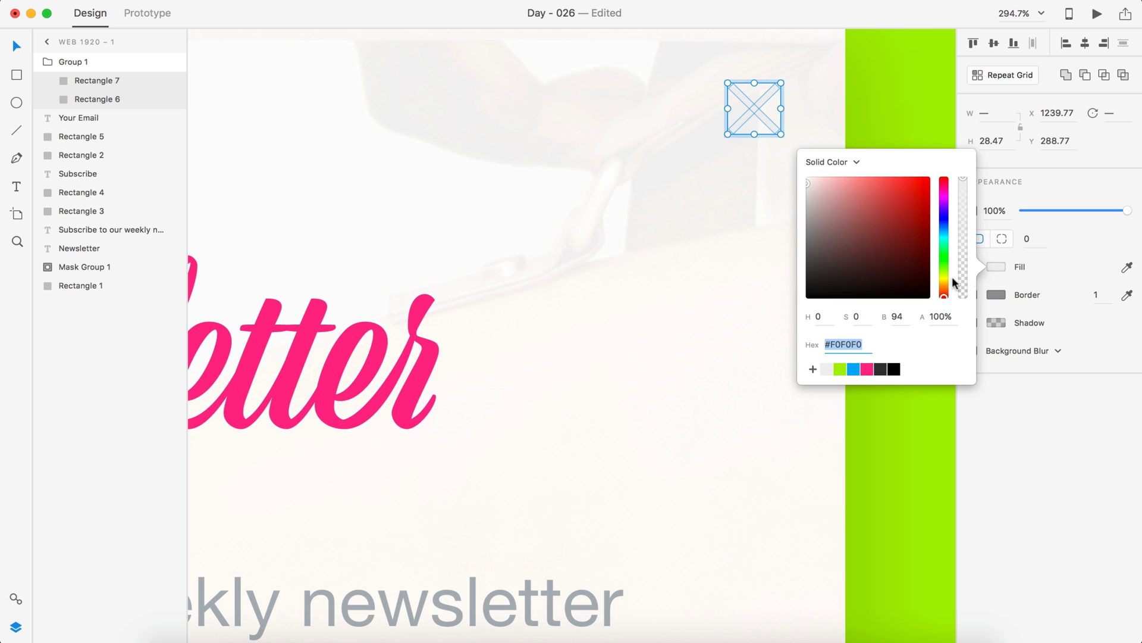
{"action": "left_click", "coordinate": [807, 198]}
{"action": "left_click", "coordinate": [875, 94]}
Nudge the close X slightly left and down in the card's top-right corner.
{"action": "key", "text": "super+0"}
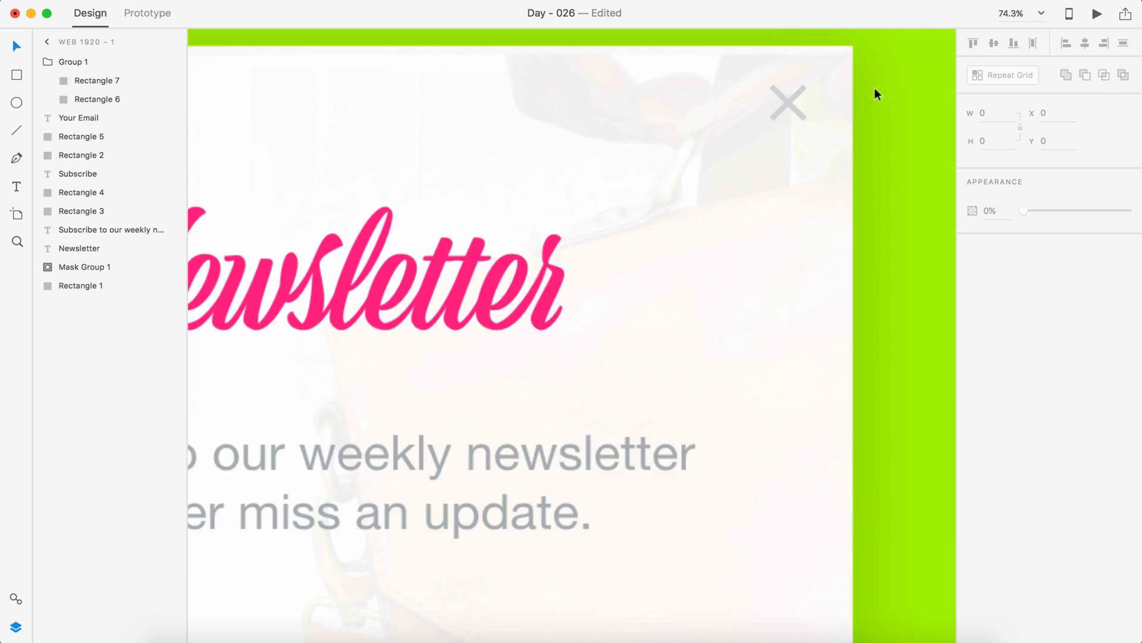
{"action": "left_click_drag", "start_coordinate": [765, 107], "coordinate": [751, 123]}
{"action": "scroll", "coordinate": [751, 123], "scroll_direction": "down", "scroll_amount": 10}
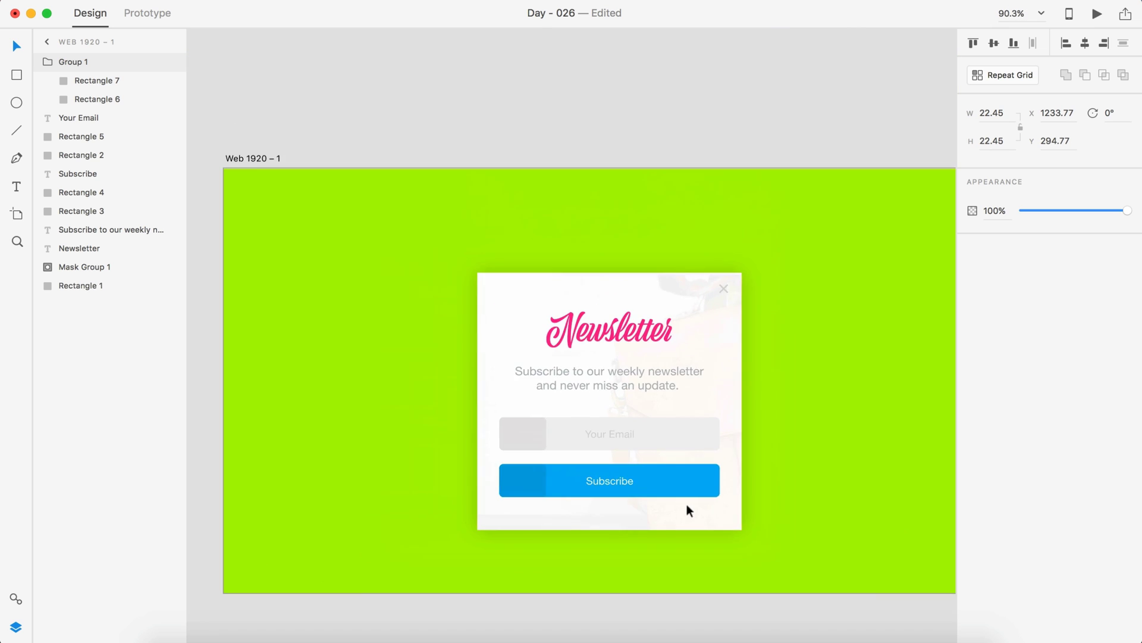
{"action": "left_click", "coordinate": [658, 556]}
{"action": "scroll", "coordinate": [600, 373], "scroll_direction": "up", "scroll_amount": 3}
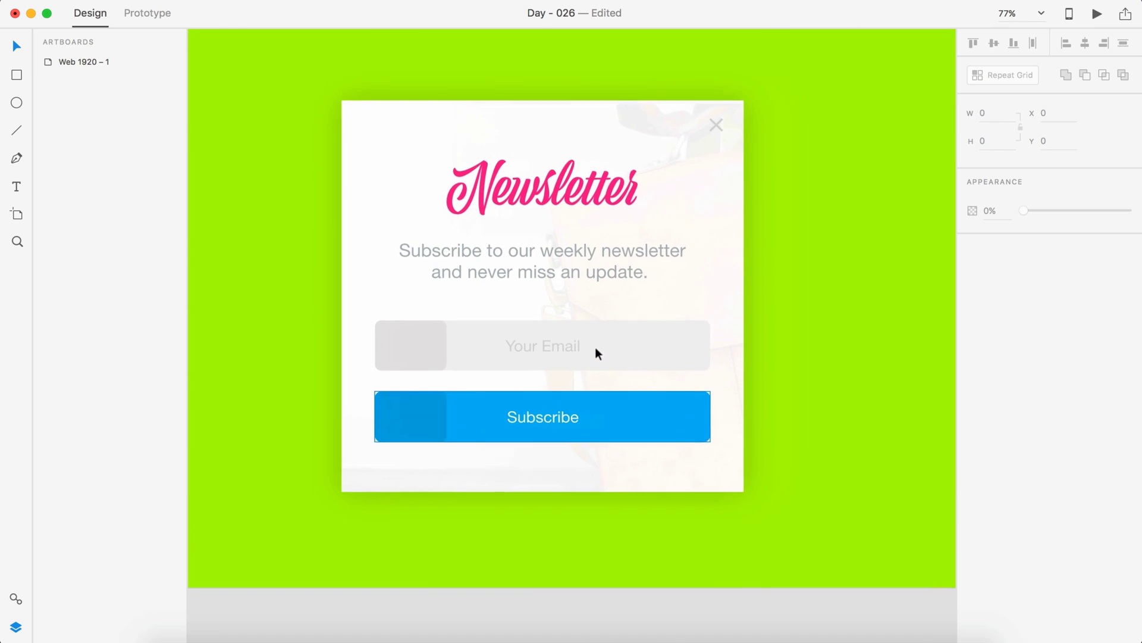
{"action": "scroll", "coordinate": [554, 262], "scroll_direction": "down", "scroll_amount": 2}
{"action": "scroll", "coordinate": [509, 447], "scroll_direction": "up", "scroll_amount": 2}
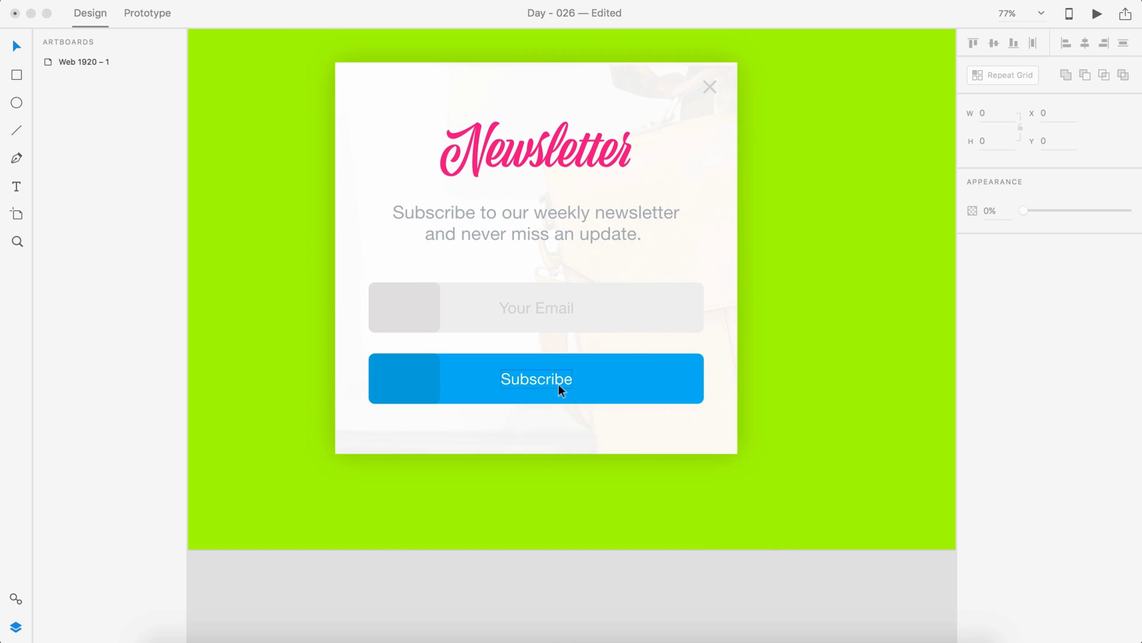
Group the Subscribe button's label, blue rectangle and left block, and move it lower.
{"action": "left_click", "coordinate": [607, 385]}
{"action": "double_click", "coordinate": [559, 384]}
{"action": "left_click", "coordinate": [607, 385], "text": "shift"}
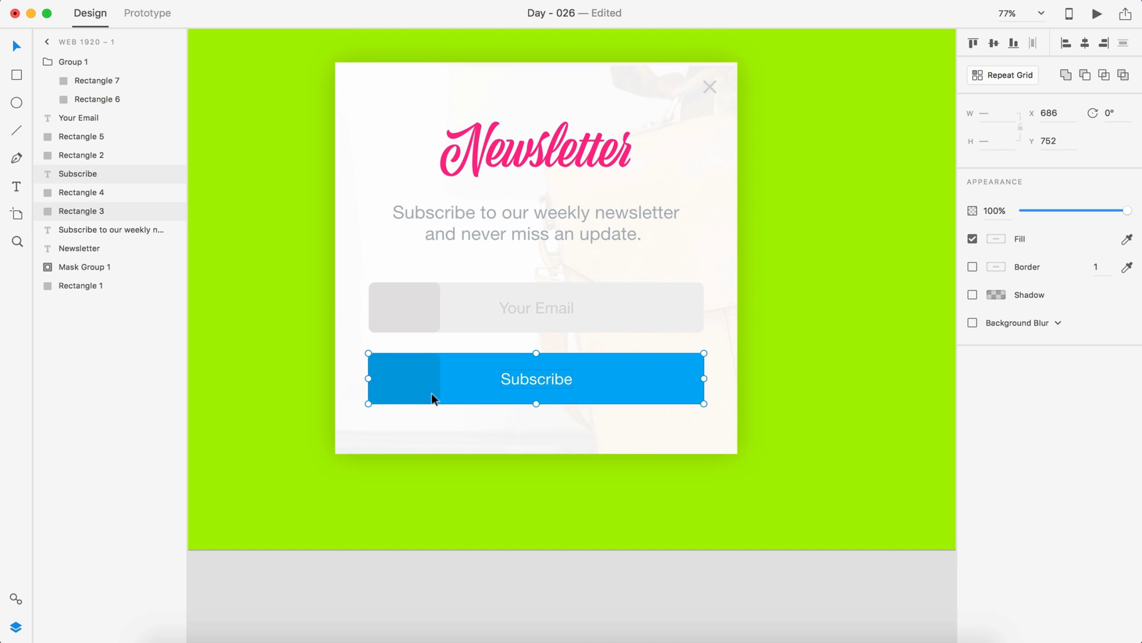
{"action": "left_click", "coordinate": [377, 390], "text": "shift"}
{"action": "key", "text": "super+g"}
{"action": "left_click_drag", "start_coordinate": [638, 376], "coordinate": [636, 388]}
Move the Your Email field, with its placeholder and left block, lower in the card.
{"action": "left_click", "coordinate": [605, 309]}
{"action": "left_click", "coordinate": [559, 310], "text": "shift"}
{"action": "left_click", "coordinate": [398, 307], "text": "shift"}
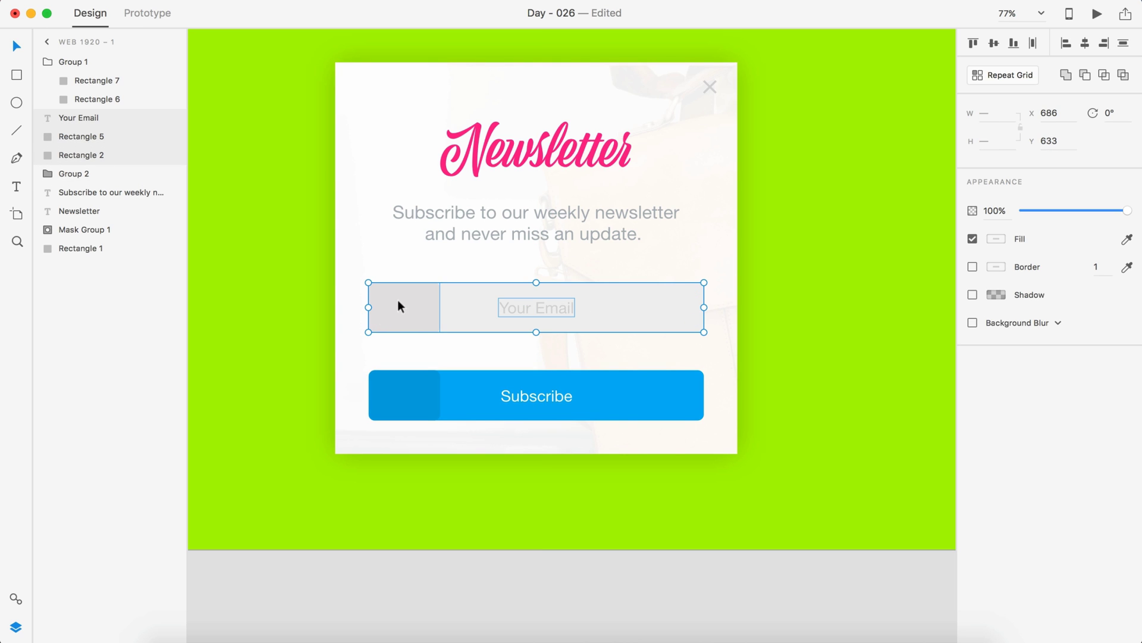
{"action": "left_click_drag", "start_coordinate": [643, 317], "coordinate": [633, 329]}
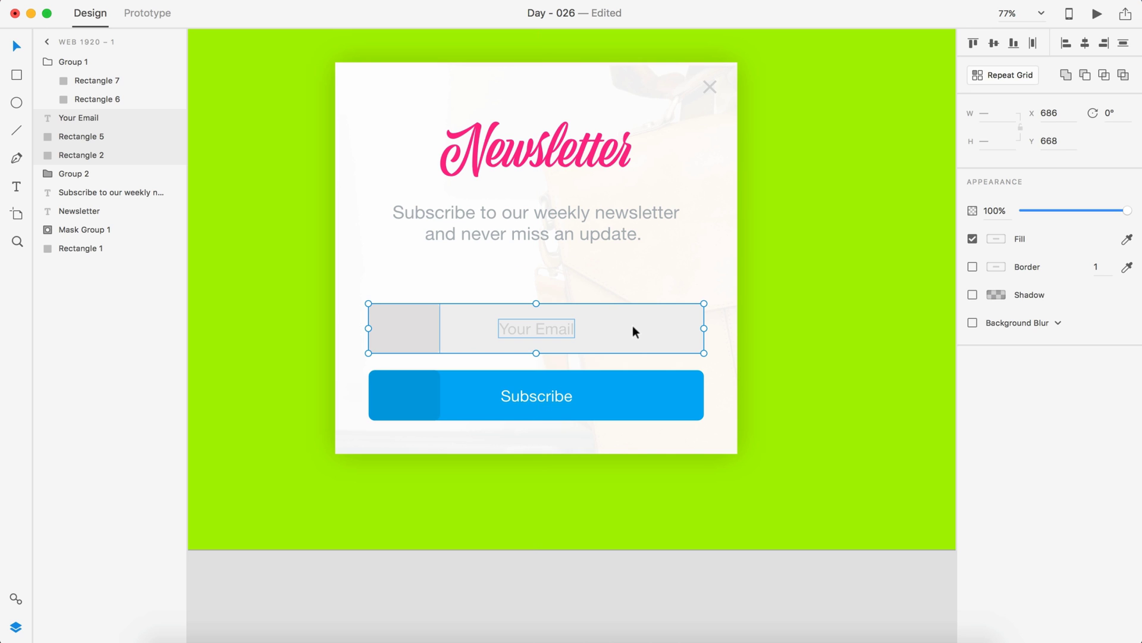
{"action": "double_click", "coordinate": [474, 329]}
{"action": "left_click", "coordinate": [438, 375]}
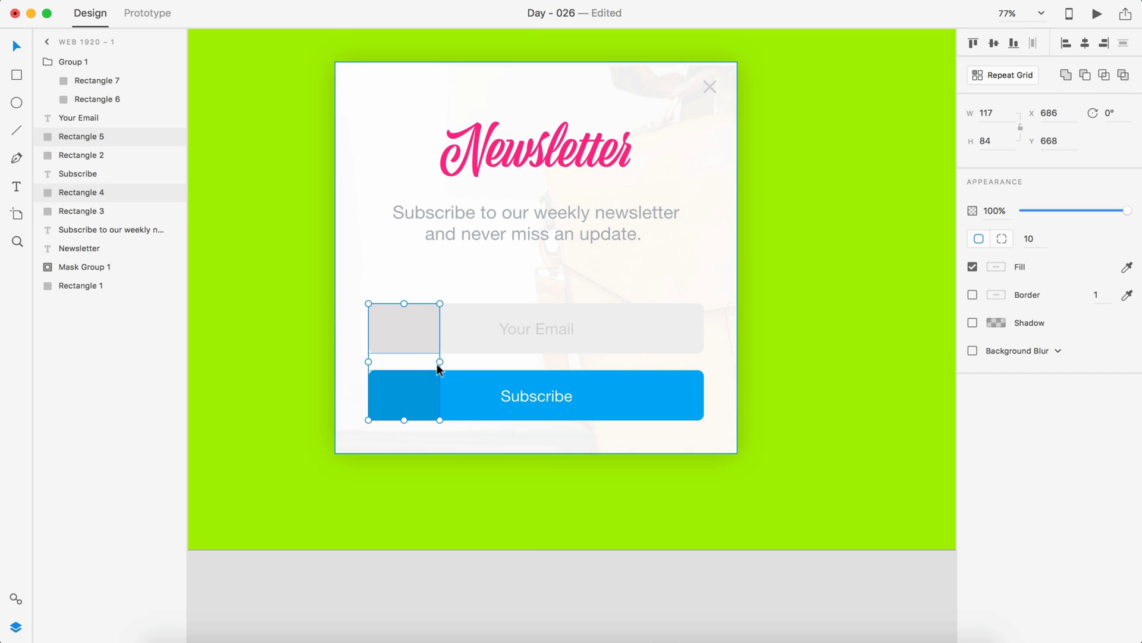
{"action": "key", "text": "Tab"}
{"action": "key", "text": "Tab"}
{"action": "key", "text": "Tab"}
{"action": "scroll", "coordinate": [706, 383], "scroll_direction": "down", "scroll_amount": 3}
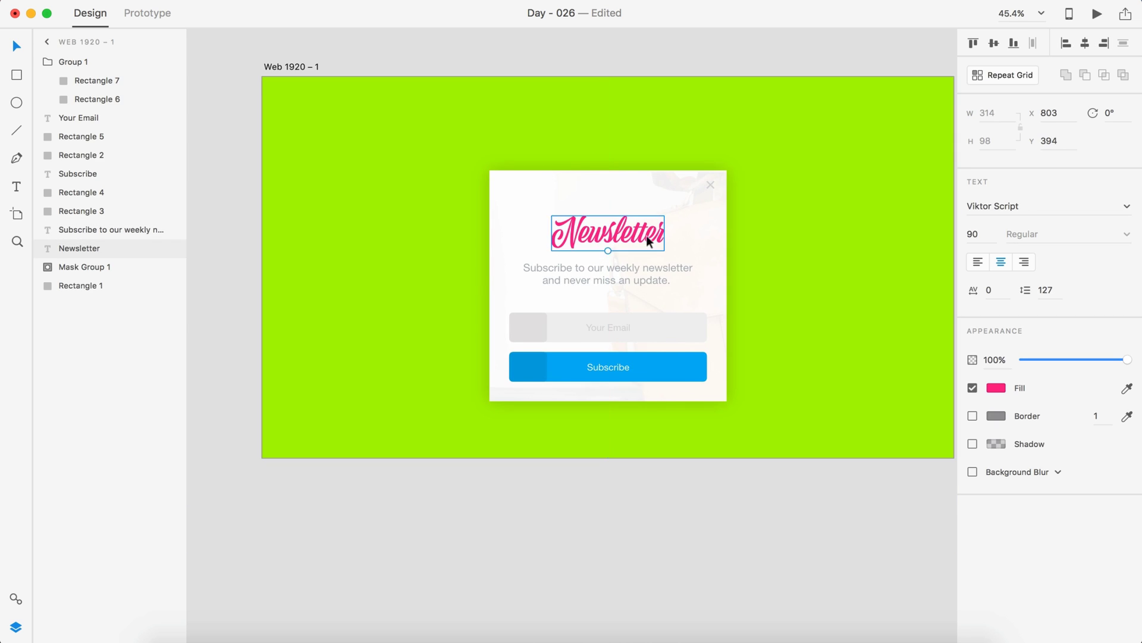
Fade the masked background photo to 78% opacity.
{"action": "key", "text": "Escape"}
{"action": "scroll", "coordinate": [549, 142], "scroll_direction": "up", "scroll_amount": 2}
{"action": "left_click", "coordinate": [549, 143]}
{"action": "left_click_drag", "start_coordinate": [1127, 210], "coordinate": [1104, 220]}
{"action": "left_click", "coordinate": [708, 543]}
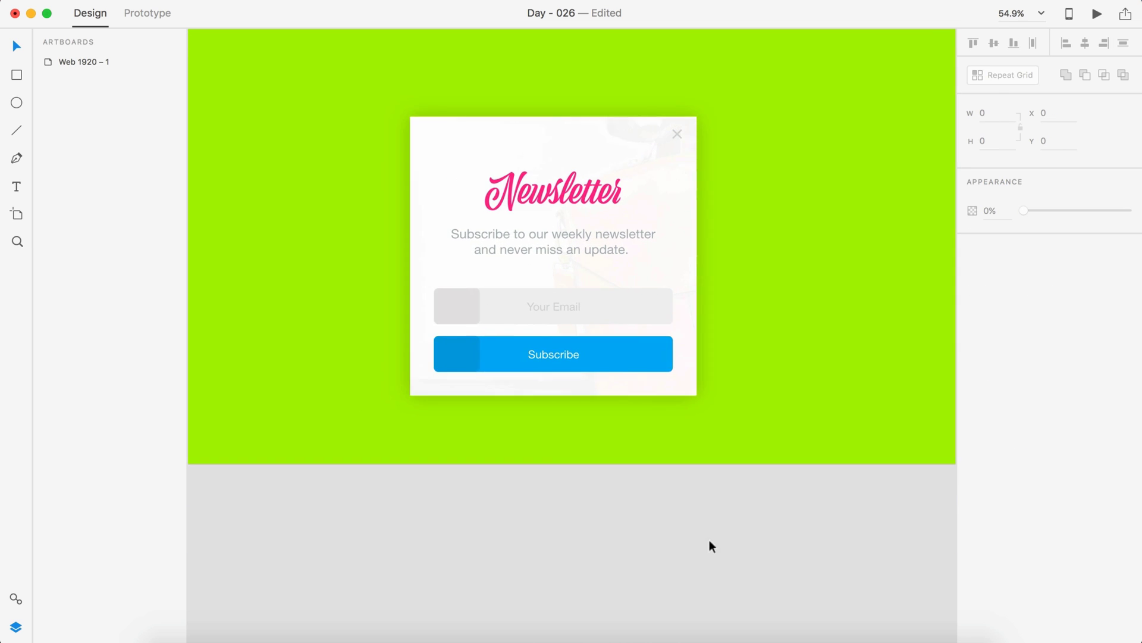
Place the plug icon from the pasteboard into the Subscribe button's left square.
{"action": "scroll", "coordinate": [714, 104], "scroll_direction": "up", "scroll_amount": 5}
{"action": "scroll", "coordinate": [764, 122], "scroll_direction": "up", "scroll_amount": 1}
{"action": "scroll", "coordinate": [764, 122], "scroll_direction": "right", "scroll_amount": 2}
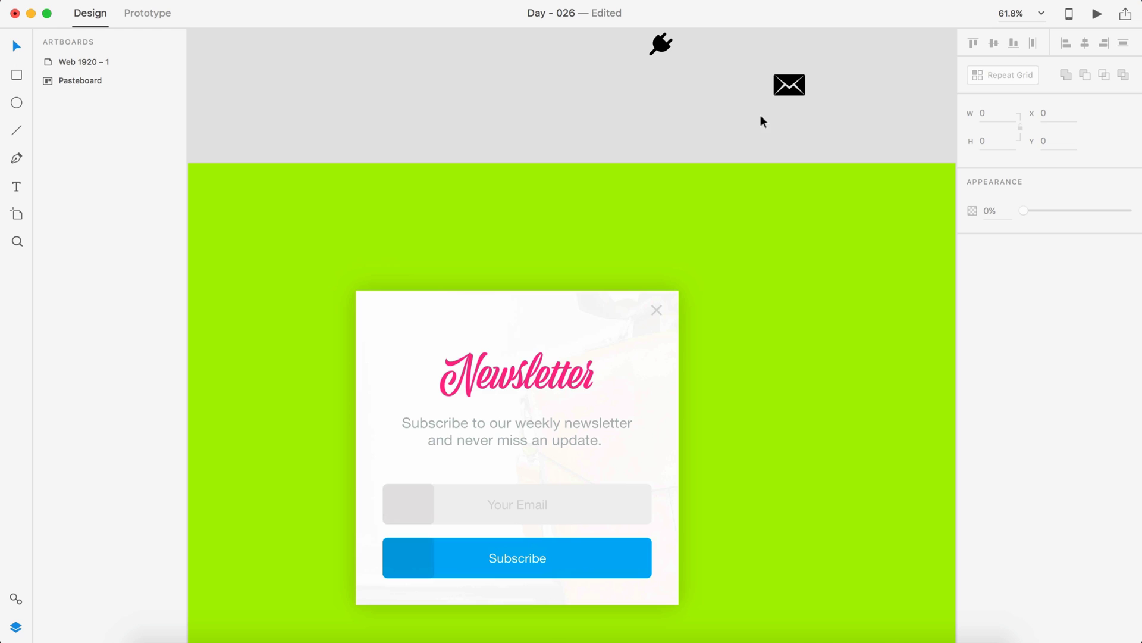
{"action": "left_click", "coordinate": [790, 87]}
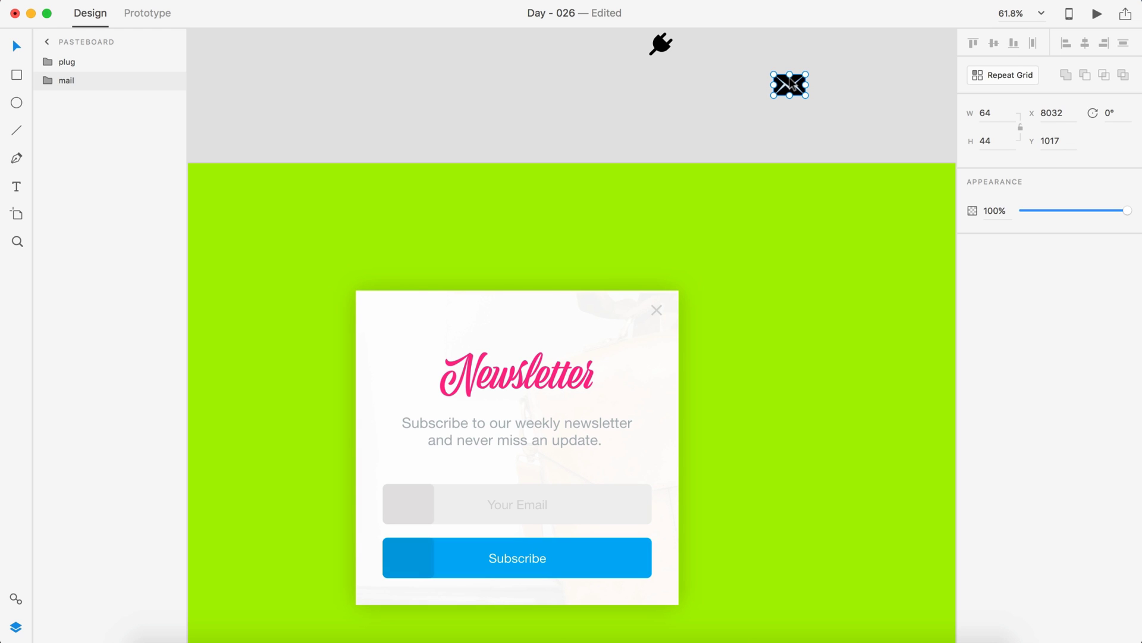
{"action": "left_click", "coordinate": [665, 45]}
{"action": "left_click_drag", "start_coordinate": [661, 48], "coordinate": [672, 94]}
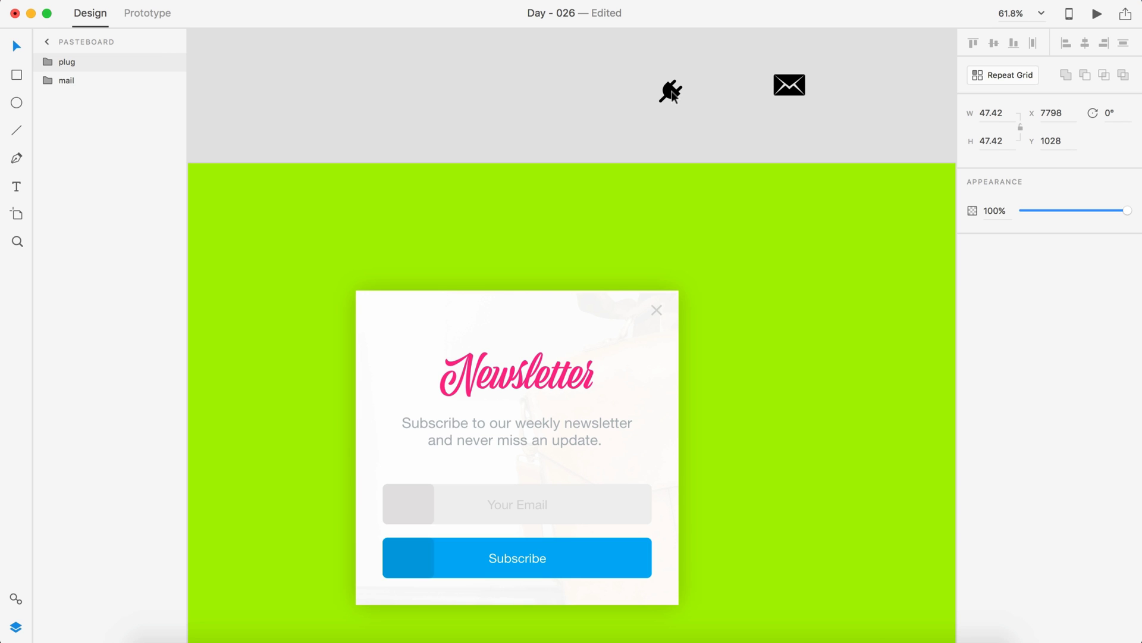
{"action": "left_click_drag", "start_coordinate": [673, 95], "coordinate": [412, 561]}
Place the envelope icon into the email field's left square.
{"action": "scroll", "coordinate": [655, 208], "scroll_direction": "down", "scroll_amount": 1}
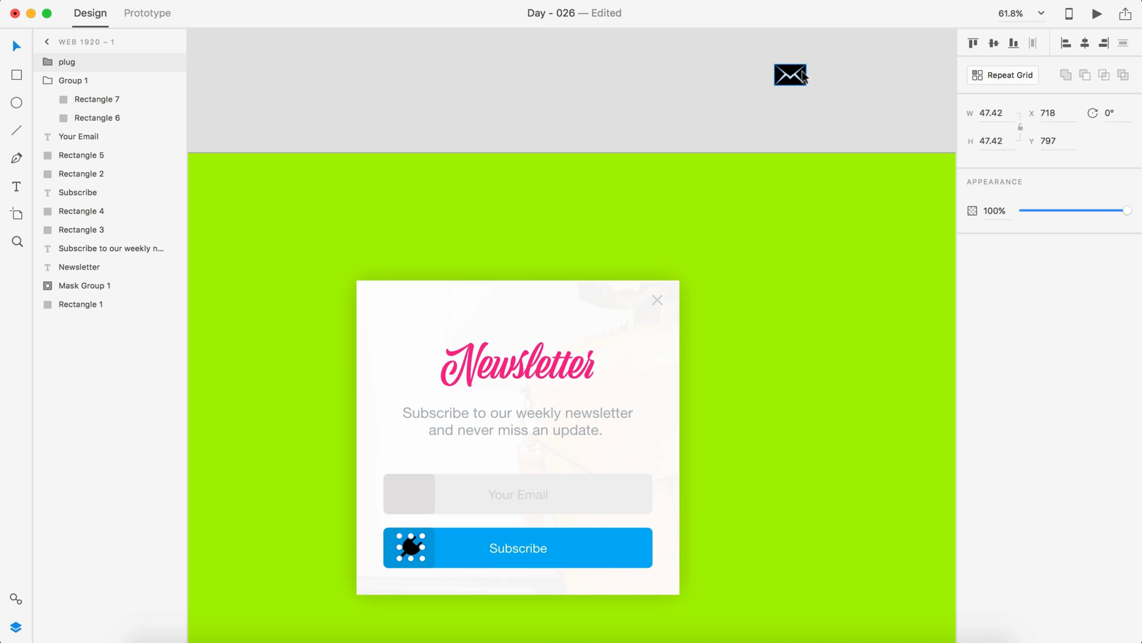
{"action": "left_click_drag", "start_coordinate": [793, 75], "coordinate": [408, 492]}
{"action": "scroll", "coordinate": [421, 485], "scroll_direction": "down", "scroll_amount": 1}
{"action": "scroll", "coordinate": [421, 485], "scroll_direction": "down", "scroll_amount": 1}
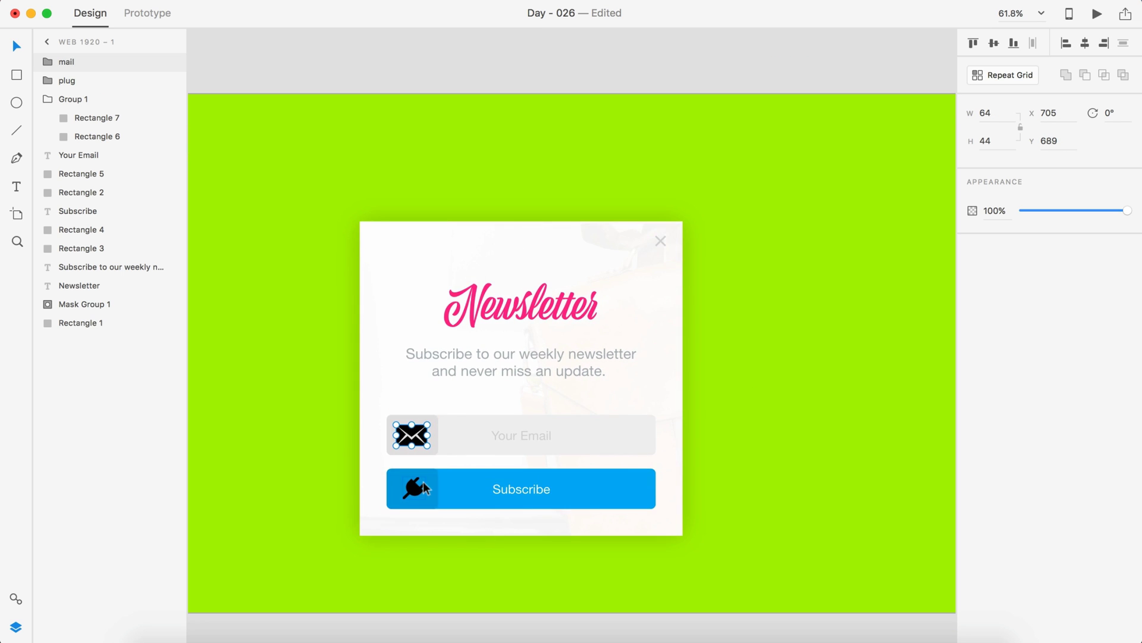
{"action": "scroll", "coordinate": [421, 485], "scroll_direction": "up", "scroll_amount": 5}
{"action": "scroll", "coordinate": [448, 361], "scroll_direction": "up", "scroll_amount": 3}
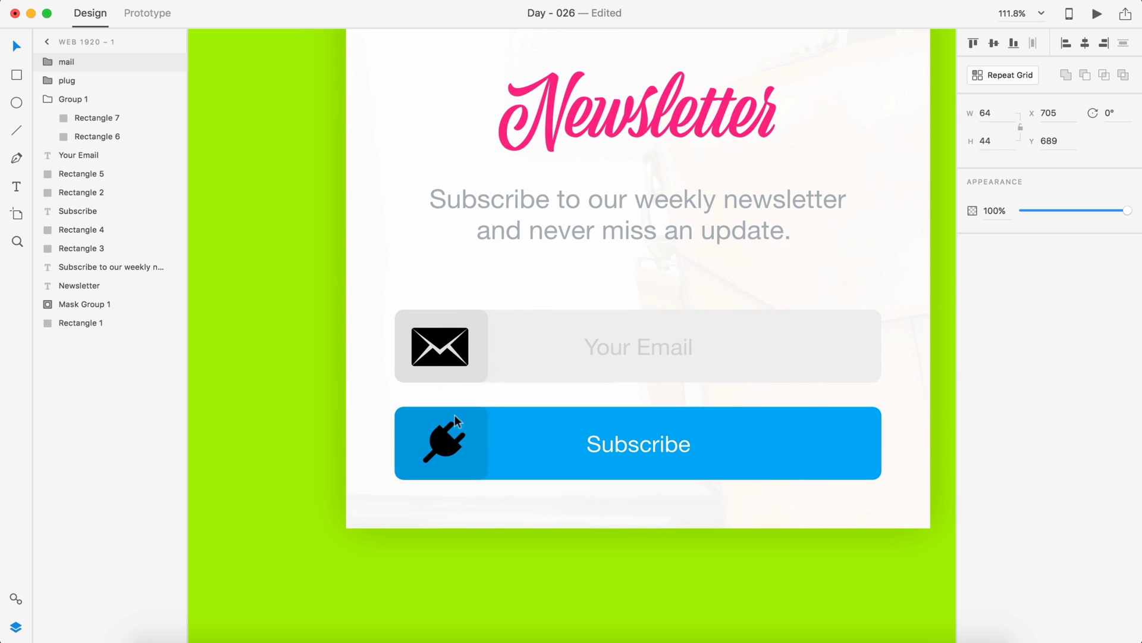
Shrink the envelope and plug icons together slightly, resizing about their centres.
{"action": "left_click", "coordinate": [455, 424]}
{"action": "left_click", "coordinate": [443, 363], "text": "shift"}
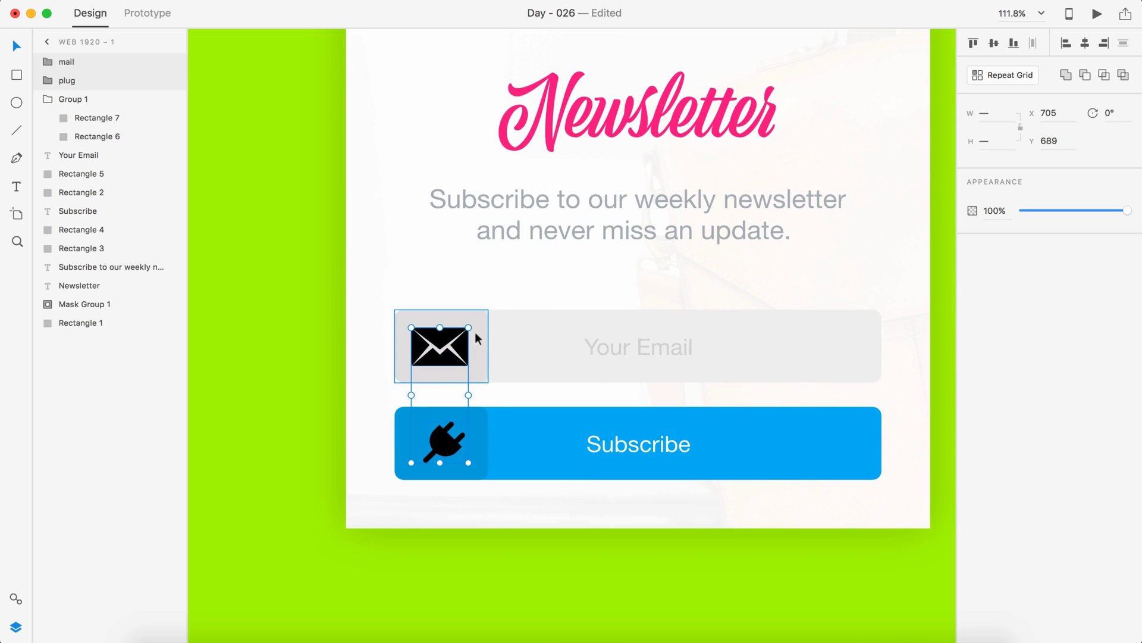
{"action": "key", "text": "alt"}
{"action": "left_click_drag", "start_coordinate": [469, 326], "coordinate": [464, 324]}
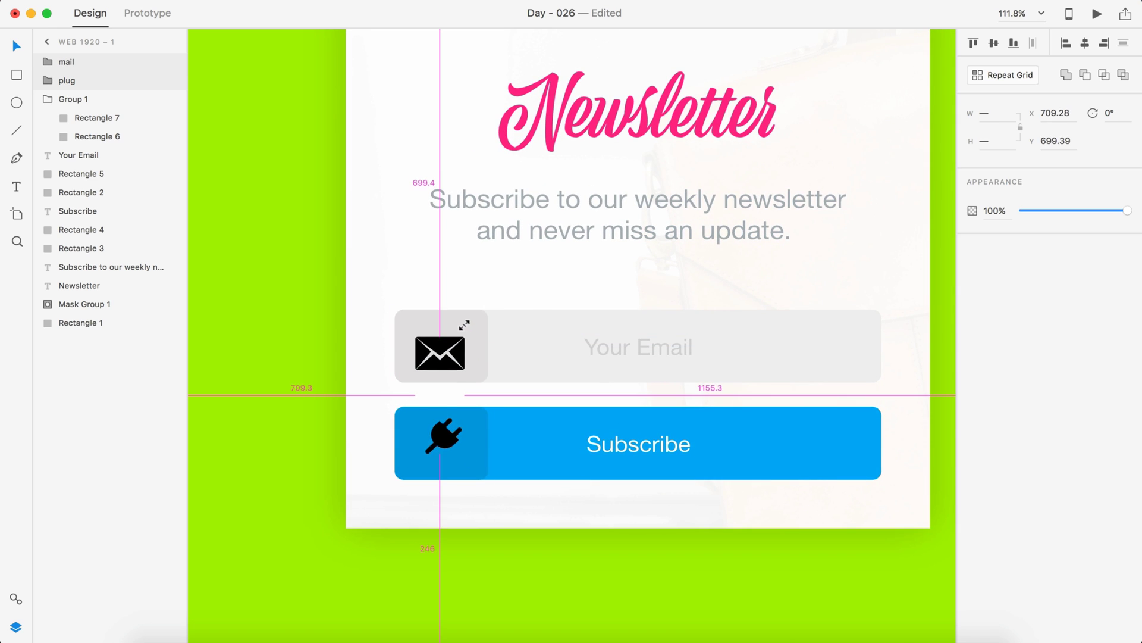
{"action": "scroll", "coordinate": [452, 387], "scroll_direction": "down", "scroll_amount": 4}
Centre the plug and envelope icons vertically and horizontally within their left squares.
{"action": "left_click", "coordinate": [448, 462]}
{"action": "scroll", "coordinate": [463, 357], "scroll_direction": "up", "scroll_amount": 5}
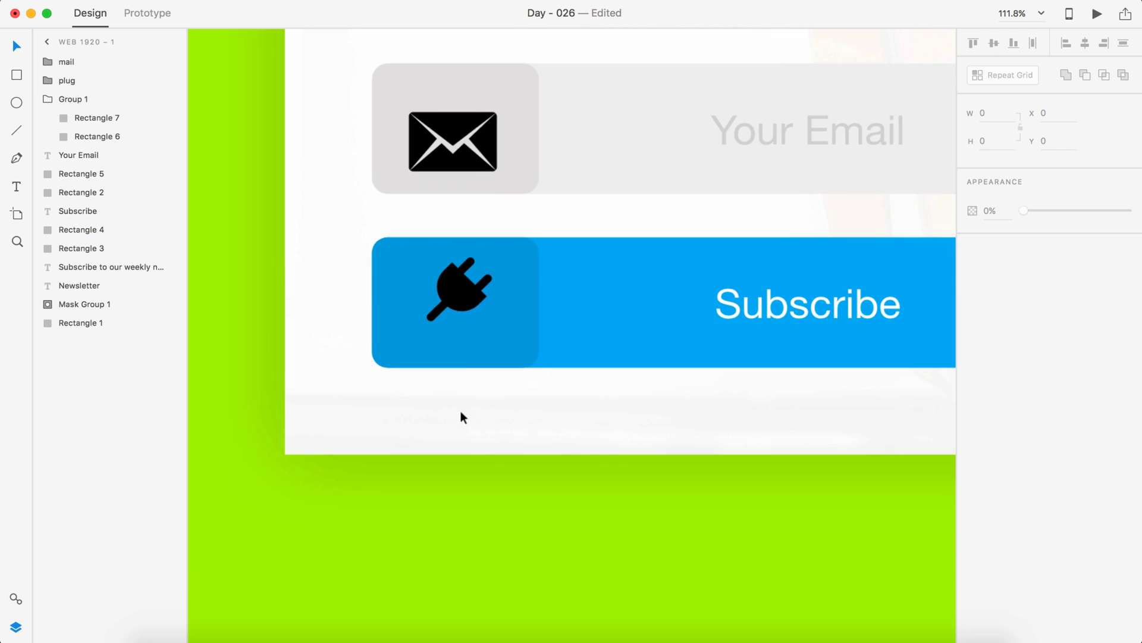
{"action": "left_click", "coordinate": [466, 295]}
{"action": "left_click", "coordinate": [527, 308], "text": "shift"}
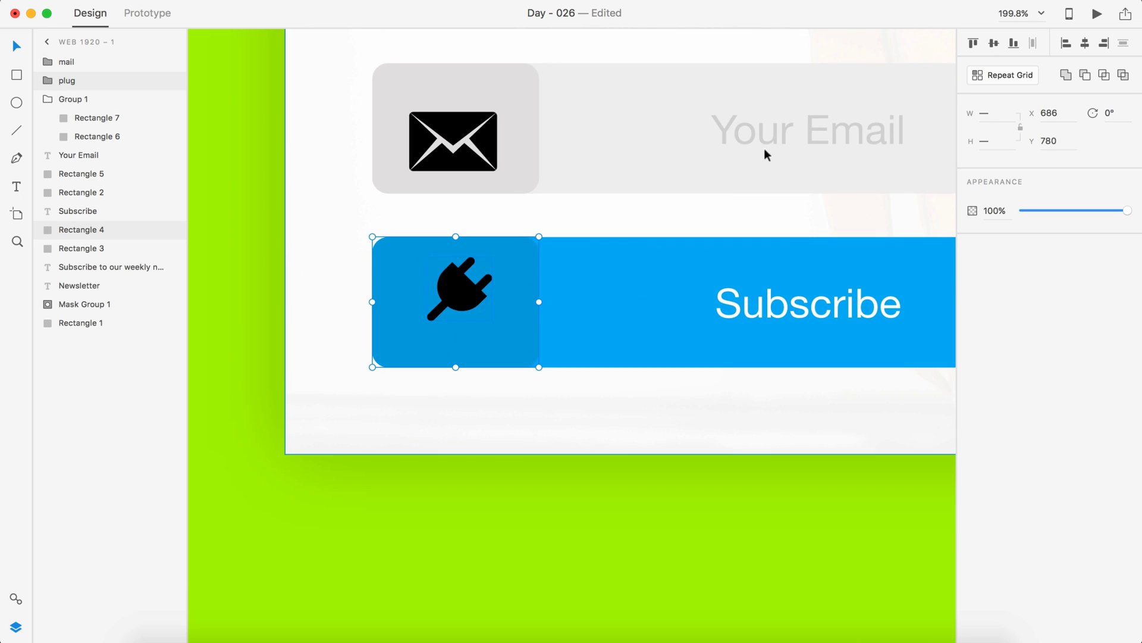
{"action": "left_click", "coordinate": [994, 43]}
{"action": "left_click", "coordinate": [1085, 43]}
{"action": "left_click", "coordinate": [464, 137]}
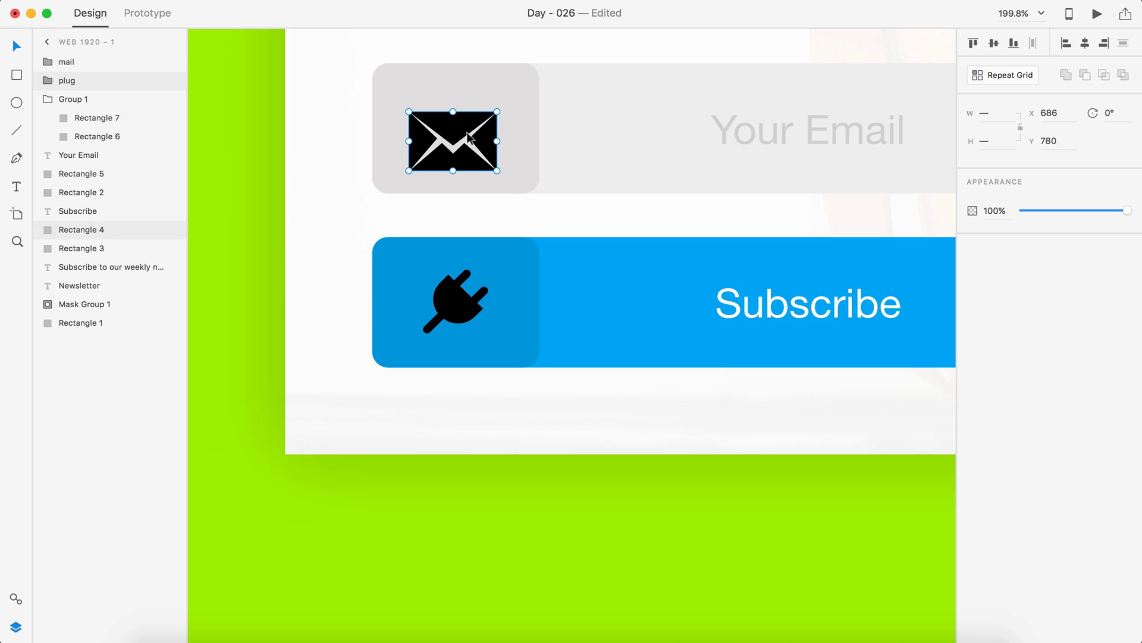
{"action": "left_click", "coordinate": [533, 84], "text": "shift"}
{"action": "left_click", "coordinate": [993, 43]}
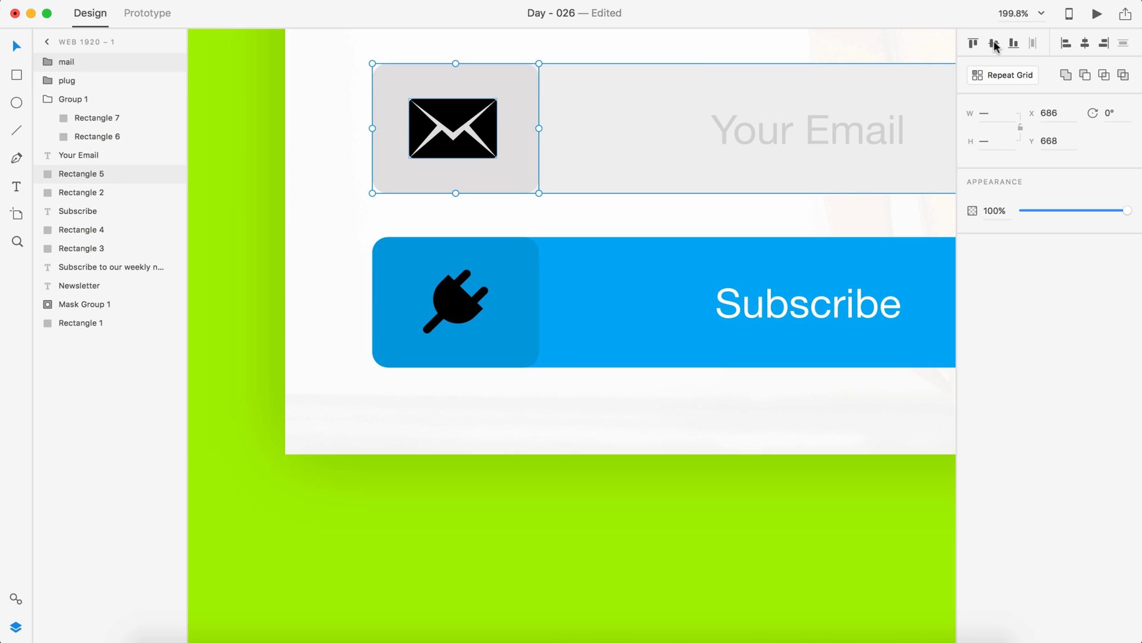
{"action": "left_click", "coordinate": [1085, 43]}
{"action": "scroll", "coordinate": [708, 197], "scroll_direction": "down", "scroll_amount": 3}
{"action": "scroll", "coordinate": [522, 199], "scroll_direction": "up", "scroll_amount": 3}
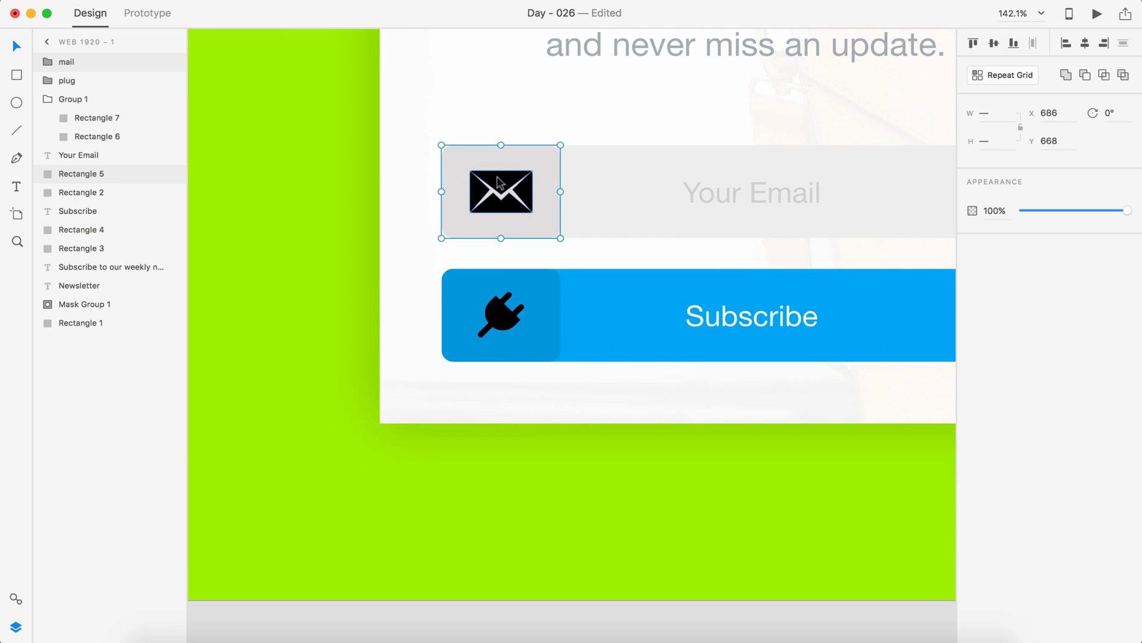
Fill the envelope icon's Path 1 with white #FFFFFF.
{"action": "double_click", "coordinate": [499, 182]}
{"action": "double_click", "coordinate": [499, 182]}
{"action": "left_click", "coordinate": [79, 100]}
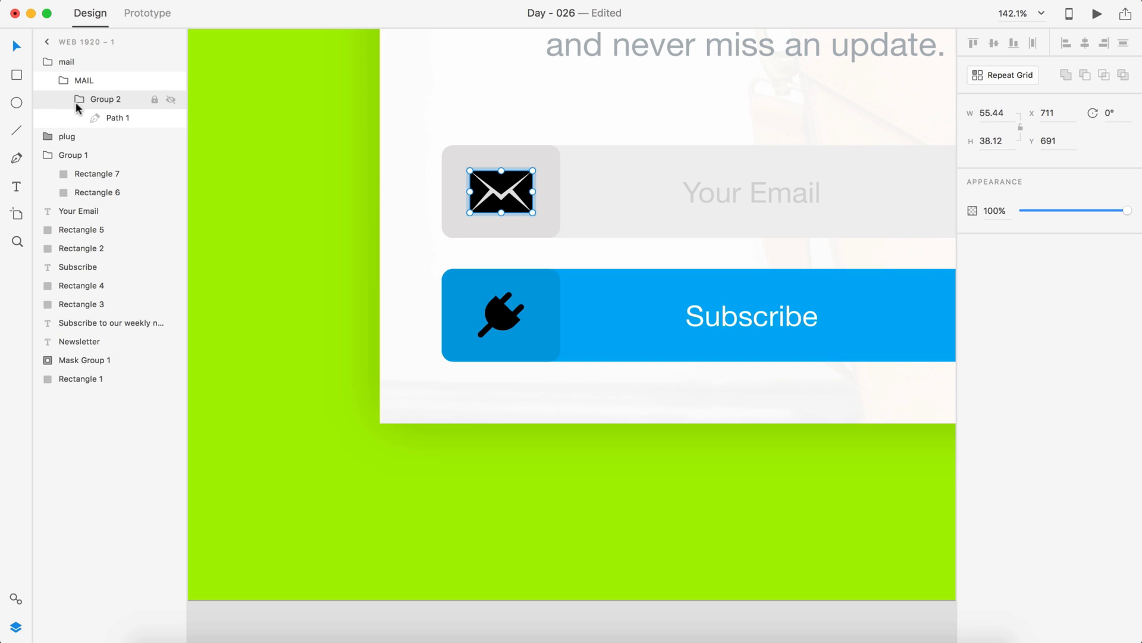
{"action": "left_click", "coordinate": [117, 118]}
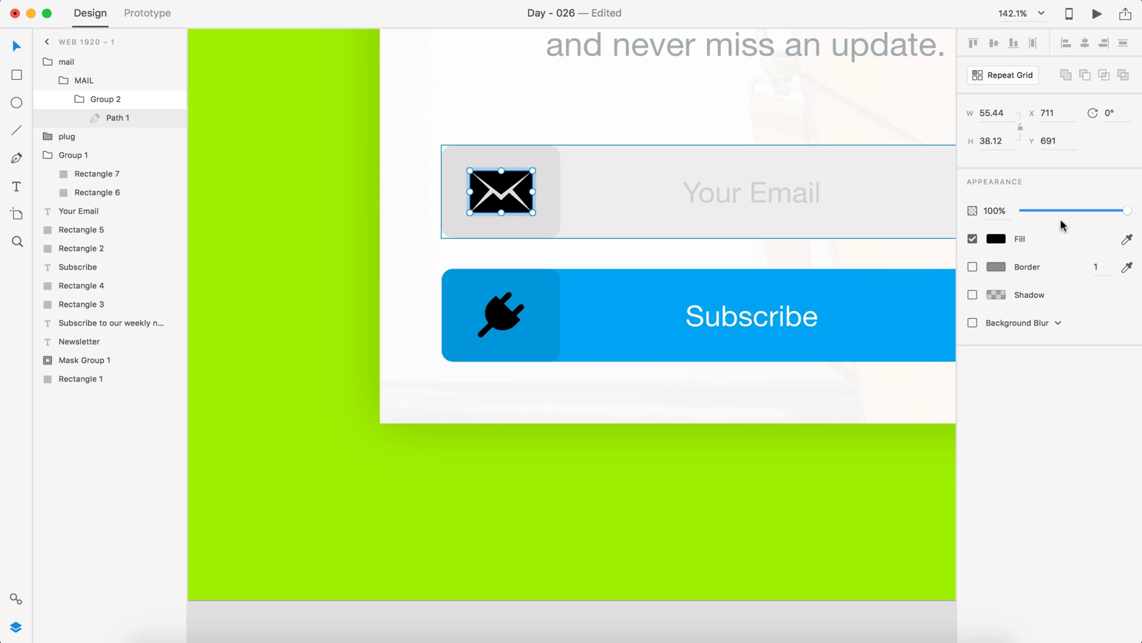
{"action": "left_click", "coordinate": [996, 239]}
{"action": "left_click_drag", "start_coordinate": [904, 233], "coordinate": [777, 135]}
Fill the plug icon's Path 2 with white #FFFFFF.
{"action": "left_click", "coordinate": [503, 316]}
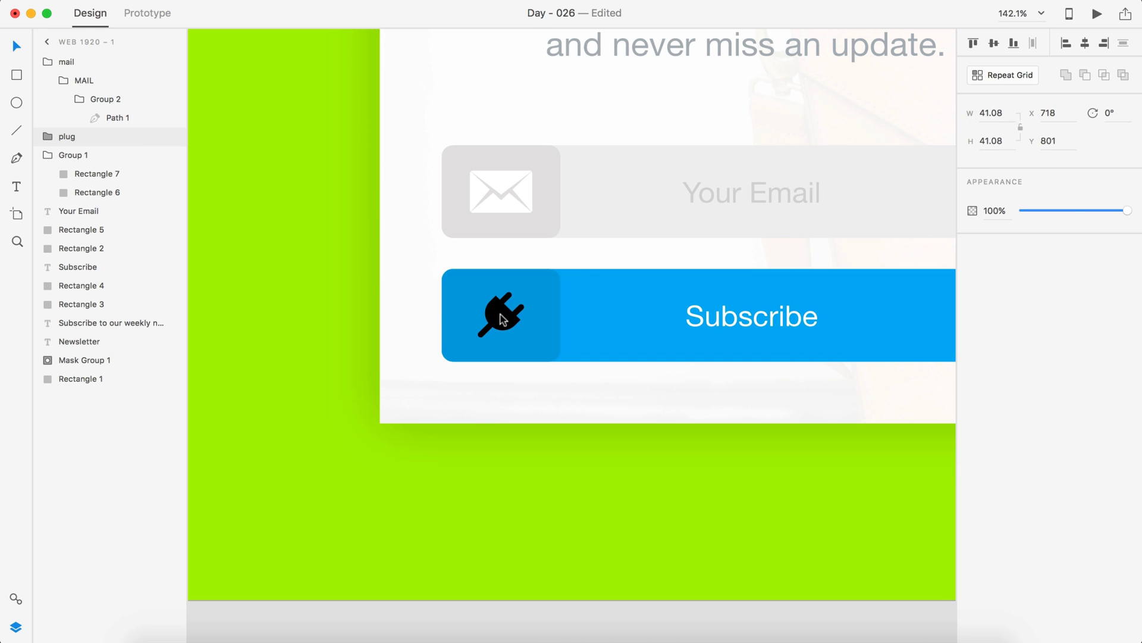
{"action": "double_click", "coordinate": [502, 318]}
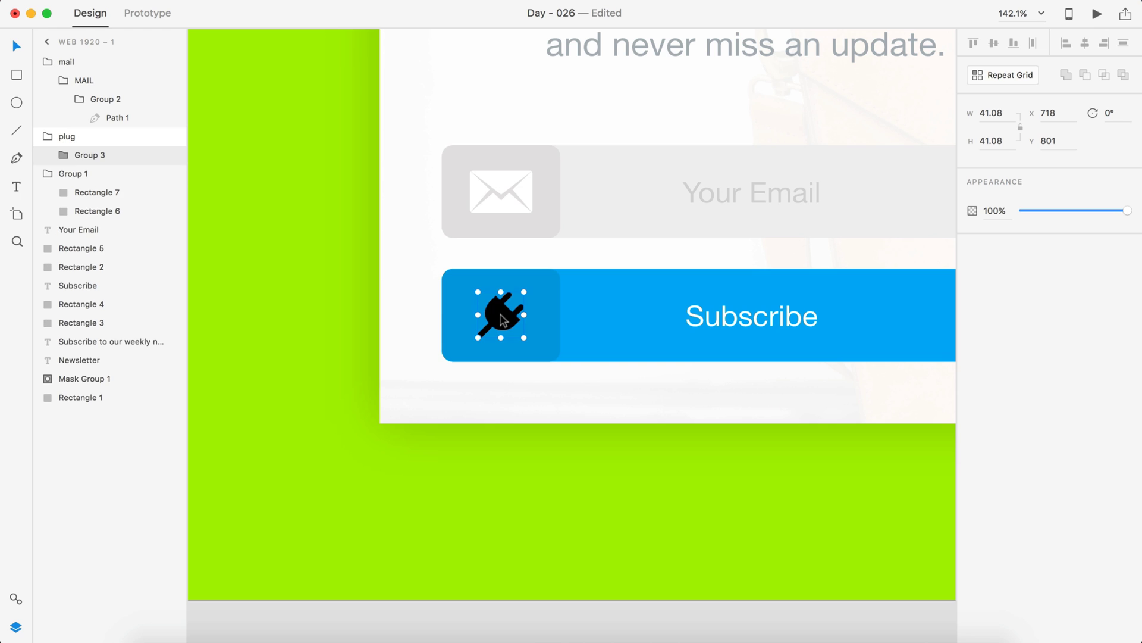
{"action": "left_click", "coordinate": [64, 156]}
{"action": "left_click", "coordinate": [97, 176]}
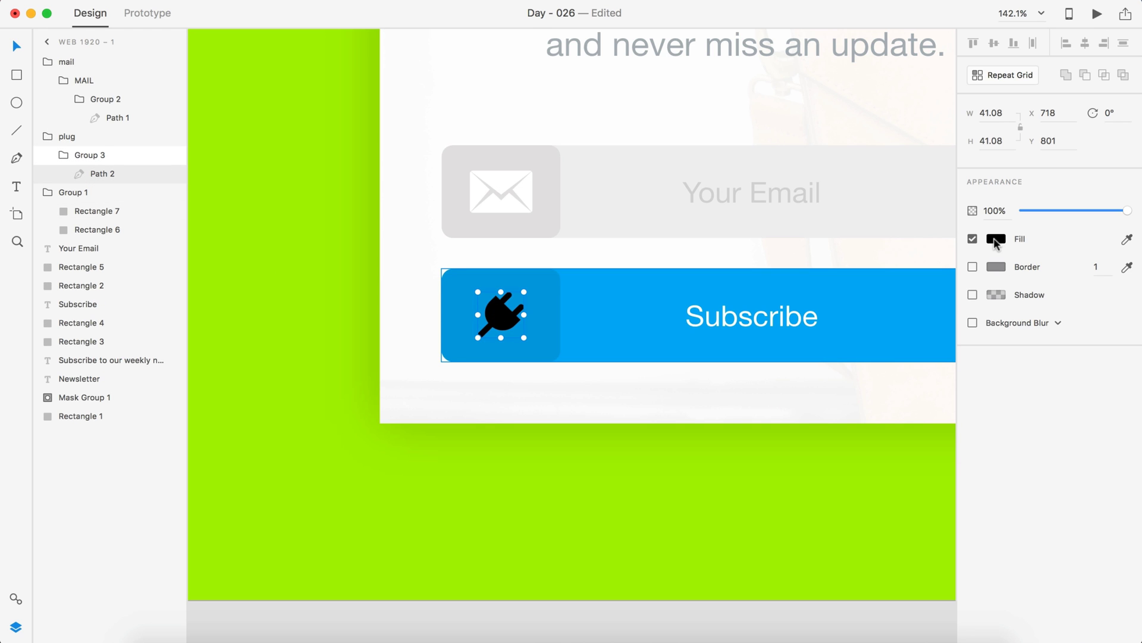
{"action": "left_click", "coordinate": [996, 239]}
{"action": "left_click", "coordinate": [806, 150]}
{"action": "left_click", "coordinate": [629, 438]}
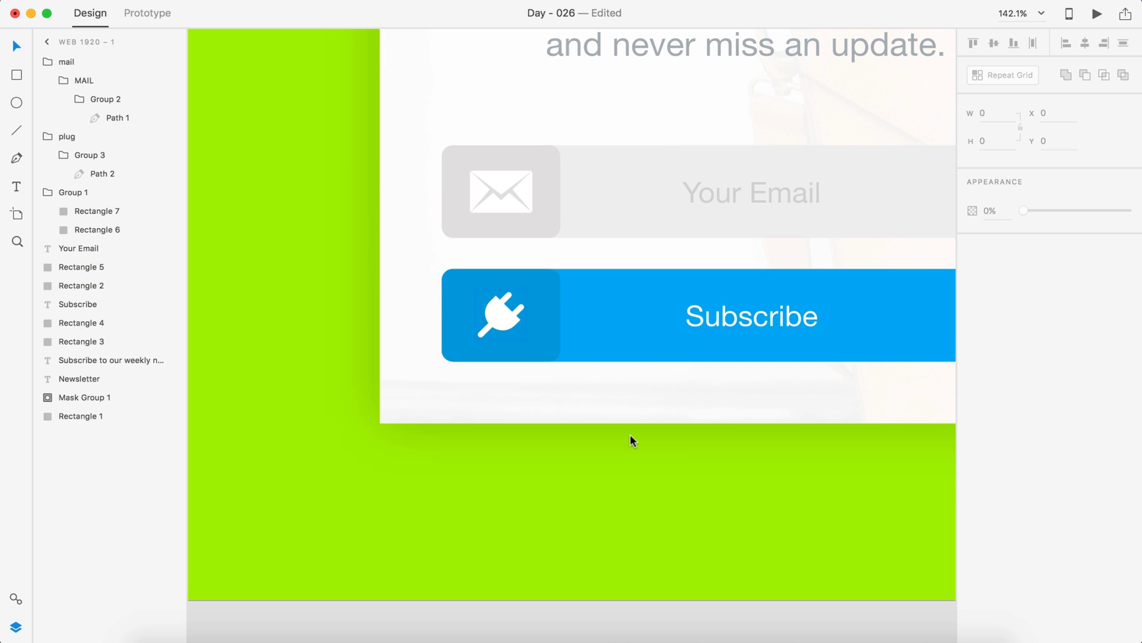
{"action": "scroll", "coordinate": [630, 439], "scroll_direction": "down", "scroll_amount": 5}
Shrink the white envelope icon about its centre to roughly 44×30 inside the email square.
{"action": "scroll", "coordinate": [630, 440], "scroll_direction": "down", "scroll_amount": 3}
{"action": "scroll", "coordinate": [631, 439], "scroll_direction": "up", "scroll_amount": 6}
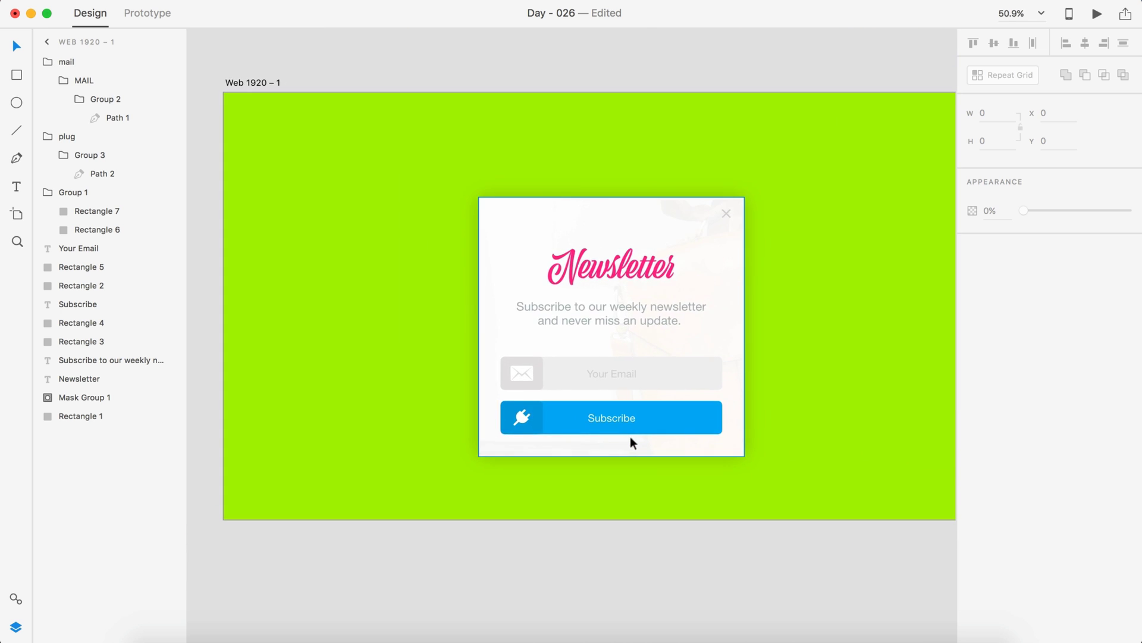
{"action": "scroll", "coordinate": [485, 311], "scroll_direction": "left", "scroll_amount": 1}
{"action": "left_click", "coordinate": [485, 310]}
{"action": "scroll", "coordinate": [485, 311], "scroll_direction": "up", "scroll_amount": 5}
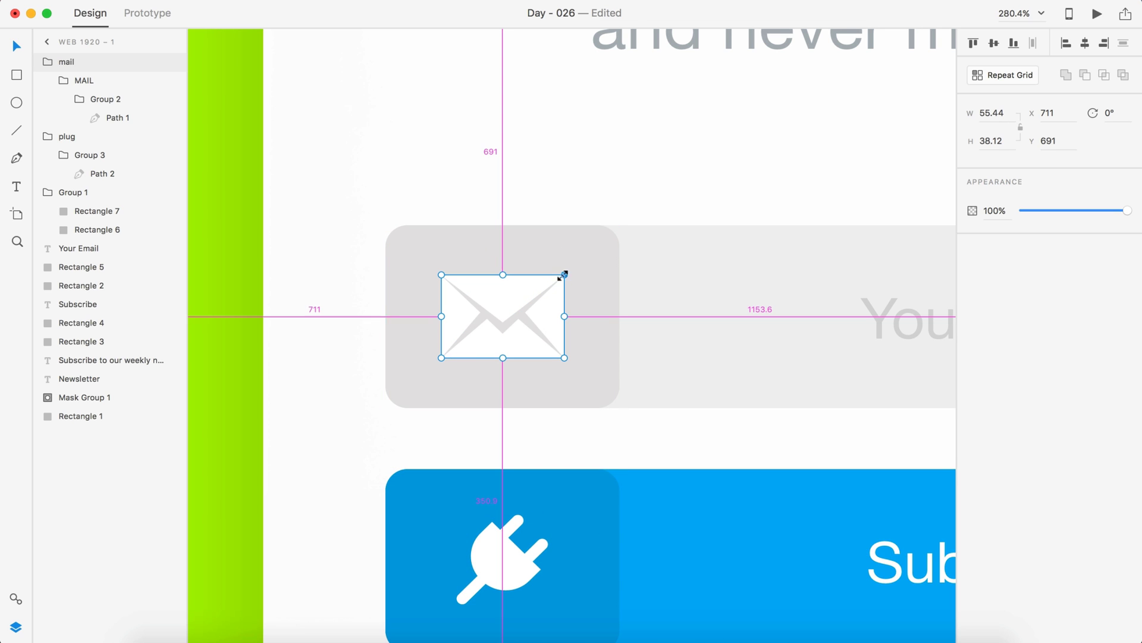
{"action": "left_click_drag", "start_coordinate": [563, 275], "coordinate": [561, 273]}
{"action": "scroll", "coordinate": [561, 280], "scroll_direction": "down", "scroll_amount": 10}
{"action": "scroll", "coordinate": [586, 289], "scroll_direction": "up", "scroll_amount": 3}
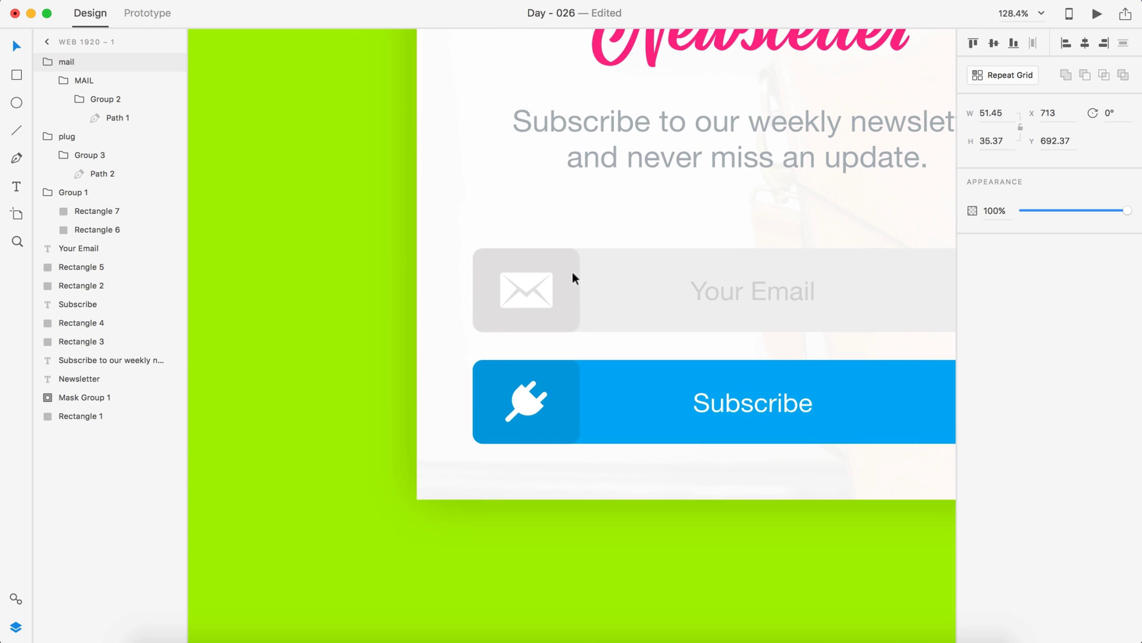
{"action": "left_click_drag", "start_coordinate": [549, 273], "coordinate": [549, 270]}
{"action": "scroll", "coordinate": [590, 365], "scroll_direction": "down", "scroll_amount": 5}
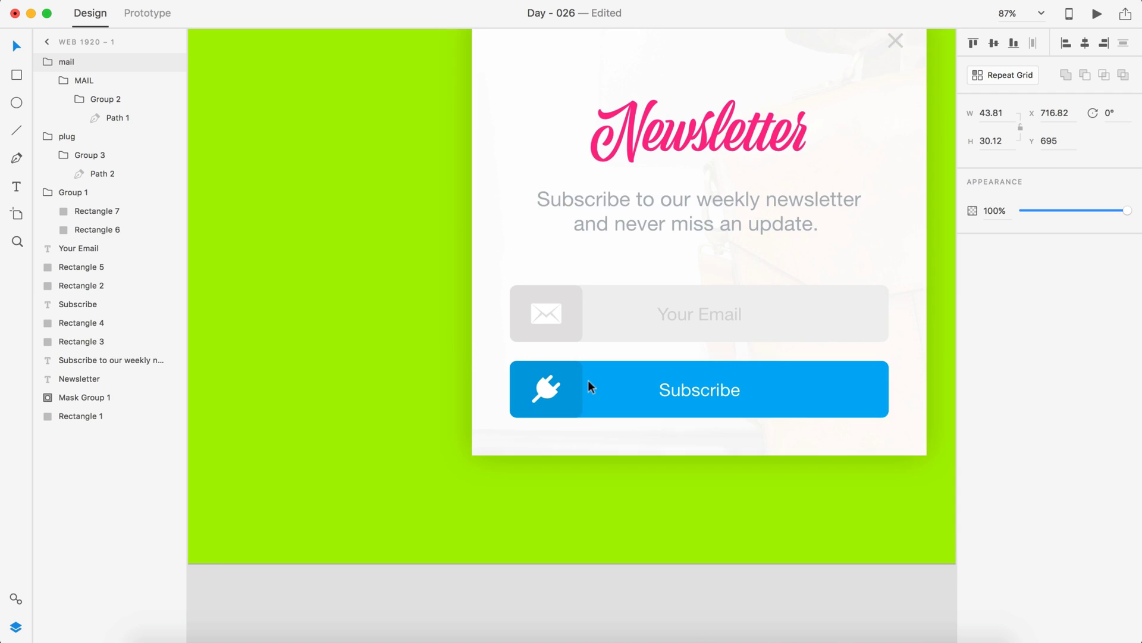
{"action": "left_click", "coordinate": [562, 556]}
{"action": "scroll", "coordinate": [563, 556], "scroll_direction": "right", "scroll_amount": 4}
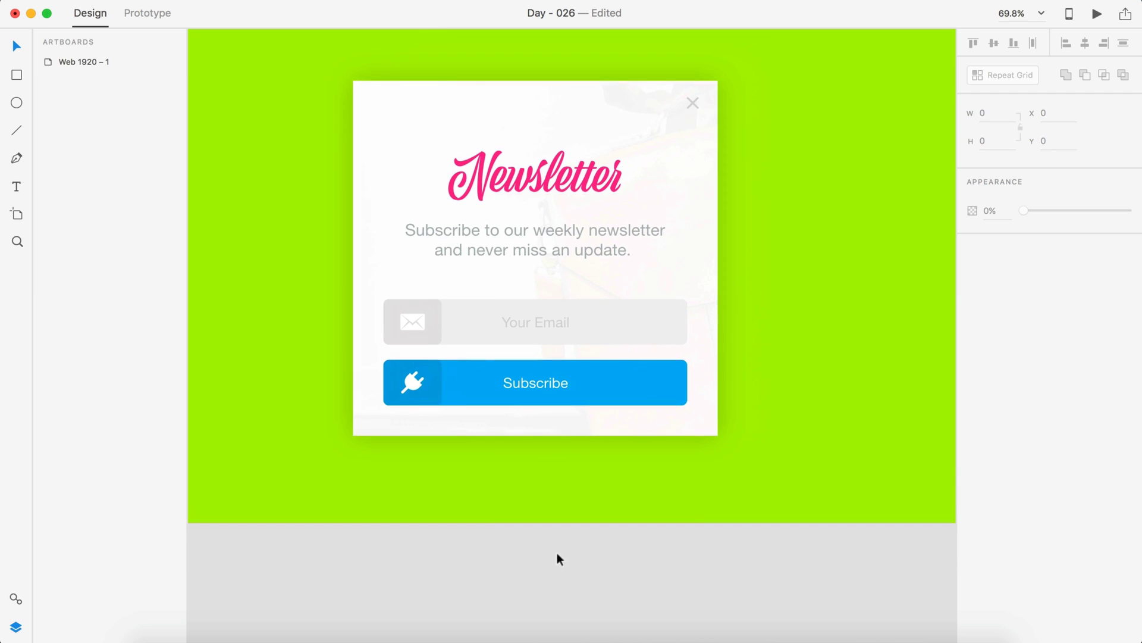
{"action": "scroll", "coordinate": [465, 436], "scroll_direction": "up", "scroll_amount": 1}
{"action": "scroll", "coordinate": [534, 385], "scroll_direction": "up", "scroll_amount": 2}
{"action": "scroll", "coordinate": [534, 385], "scroll_direction": "down", "scroll_amount": 6}
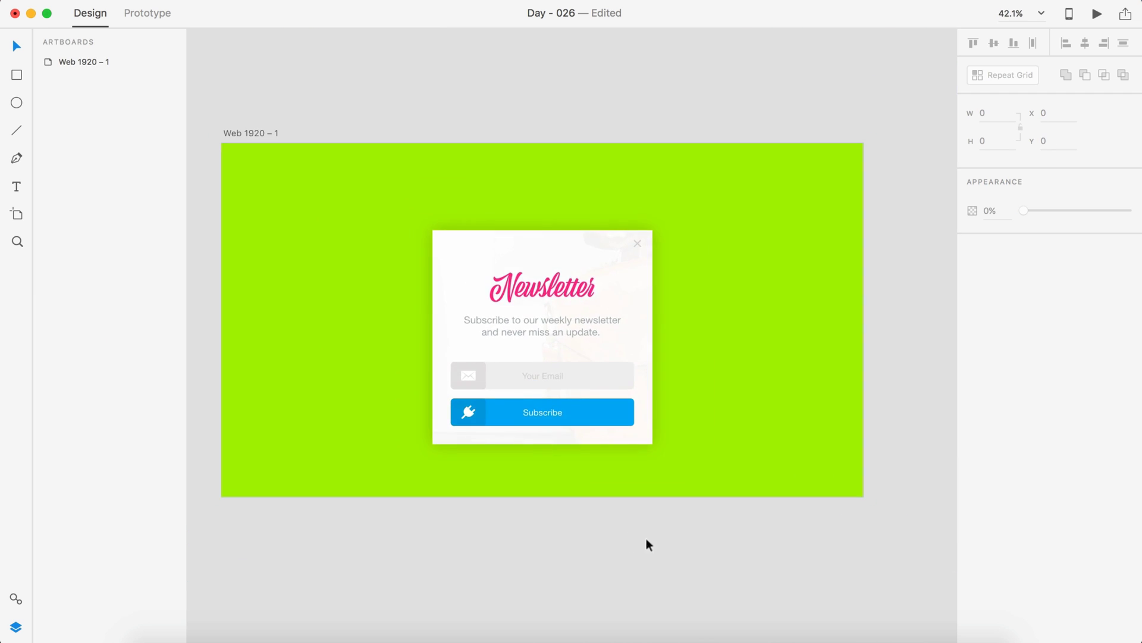
Select all newsletter card elements and raise the card from Y 265 to Y 213.
{"action": "left_click_drag", "start_coordinate": [699, 541], "coordinate": [401, 177]}
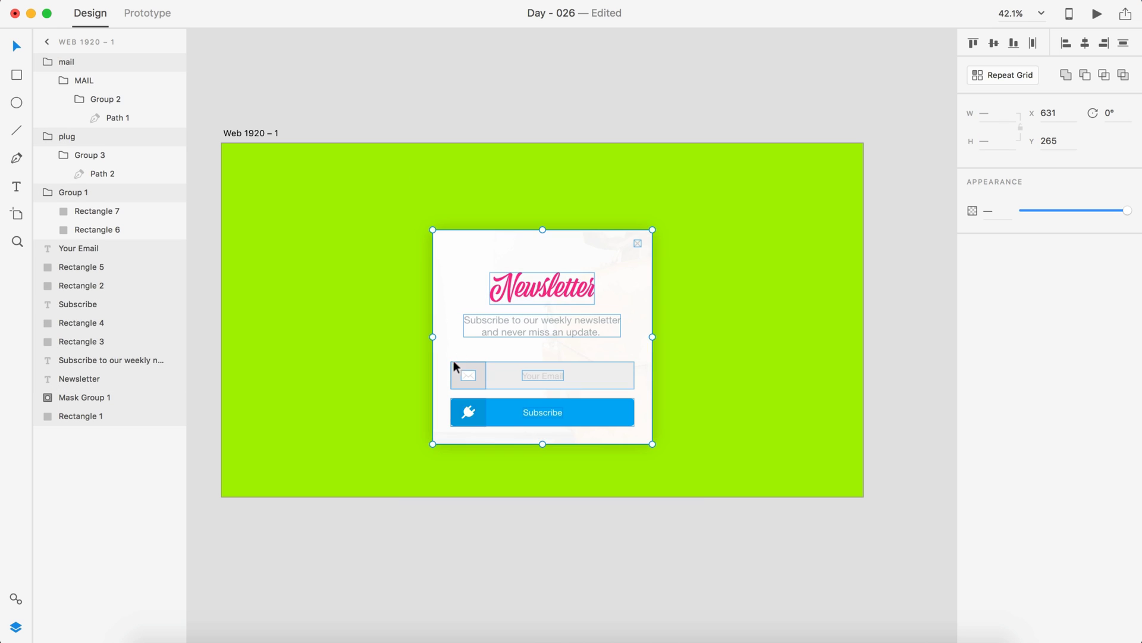
{"action": "mouse_move", "coordinate": [454, 324]}
{"action": "left_mouse_down"}
{"action": "mouse_move", "coordinate": [454, 307]}
{"action": "mouse_move", "coordinate": [456, 320]}
{"action": "left_mouse_up"}
{"action": "left_click", "coordinate": [592, 582]}
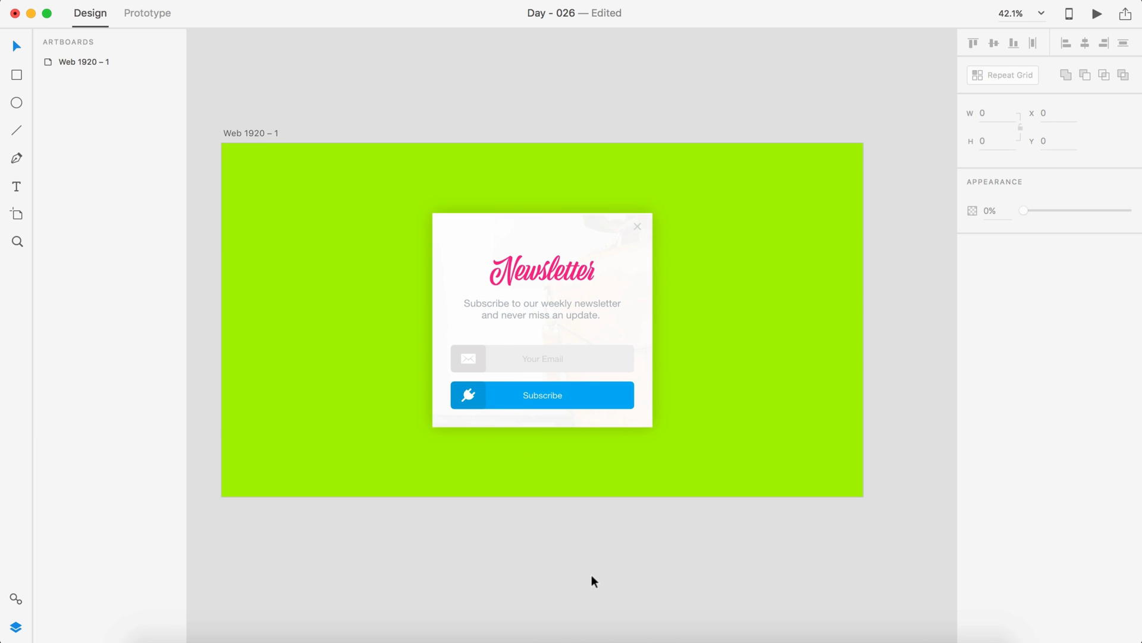